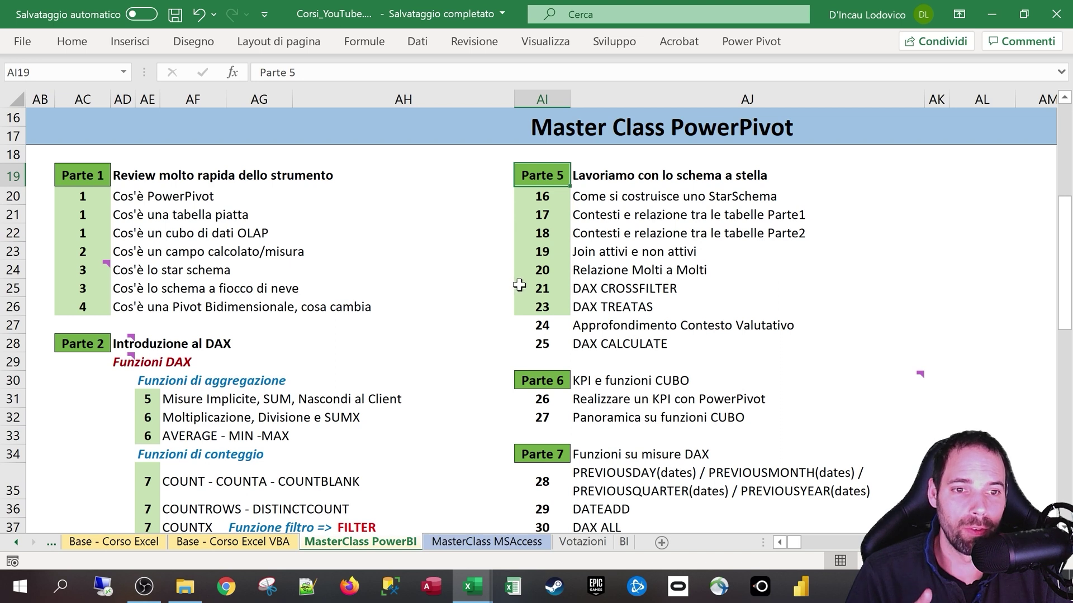
Leave the course index for the L23_Contesto_Valutativo workbook and launch its Power Pivot Gestisci window
left_click(535, 323)
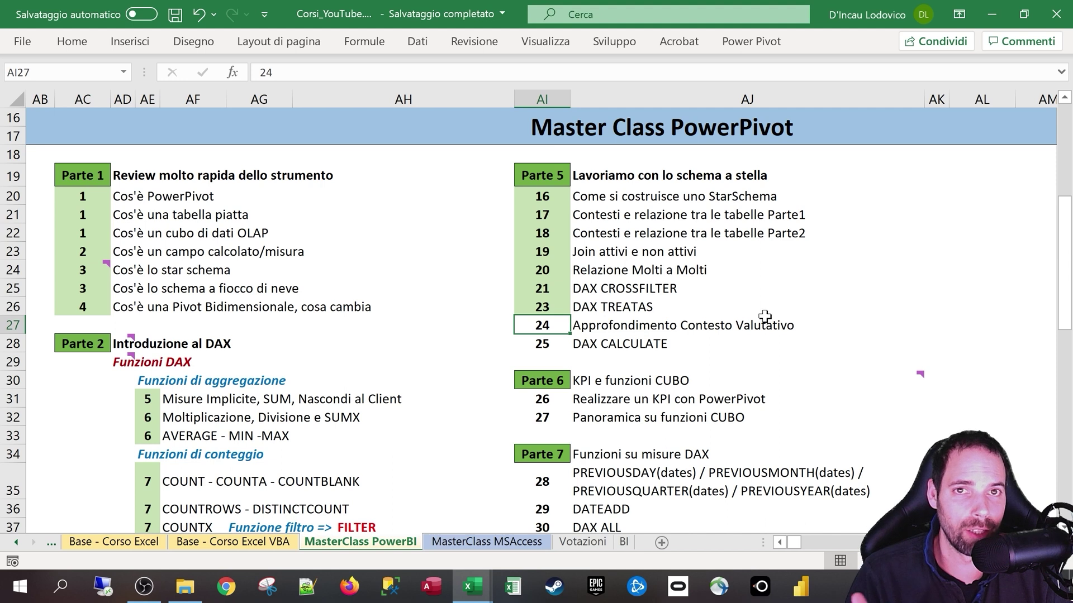
left_click(554, 177)
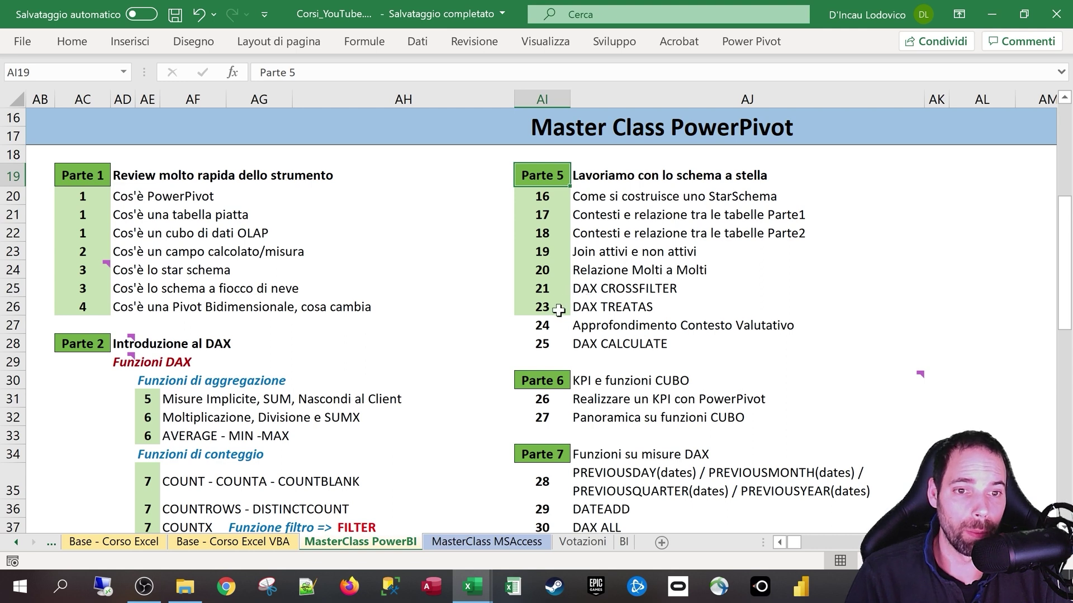
left_click(472, 586)
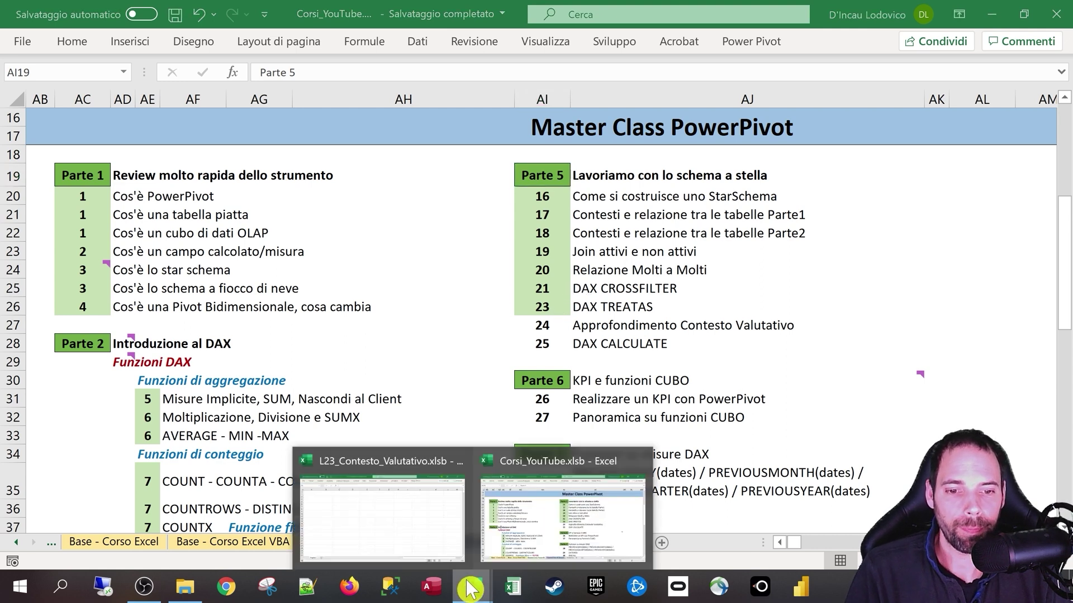
left_click(447, 508)
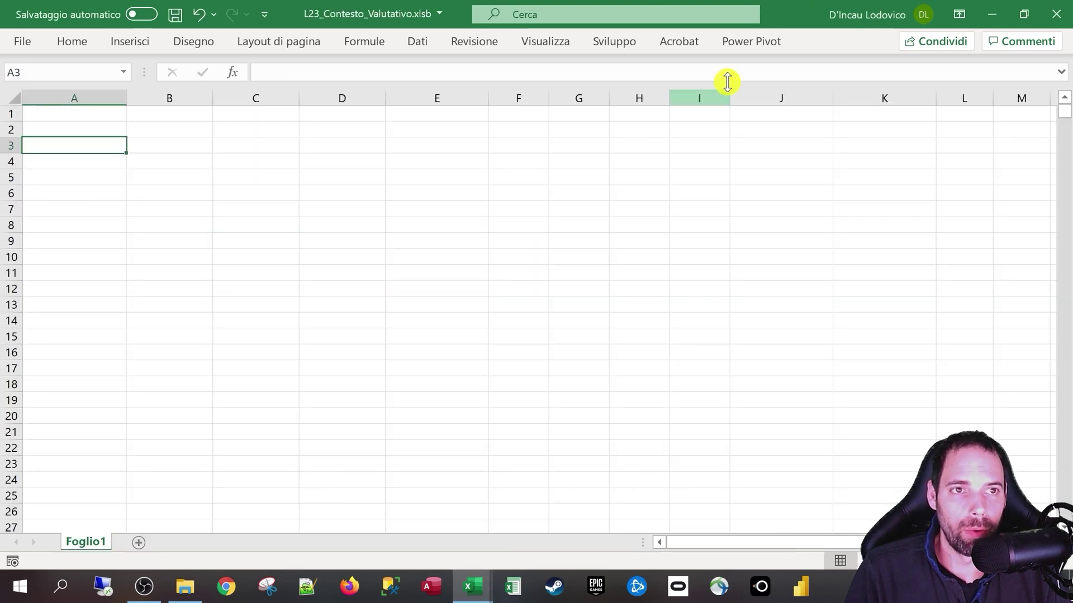
left_click(753, 44)
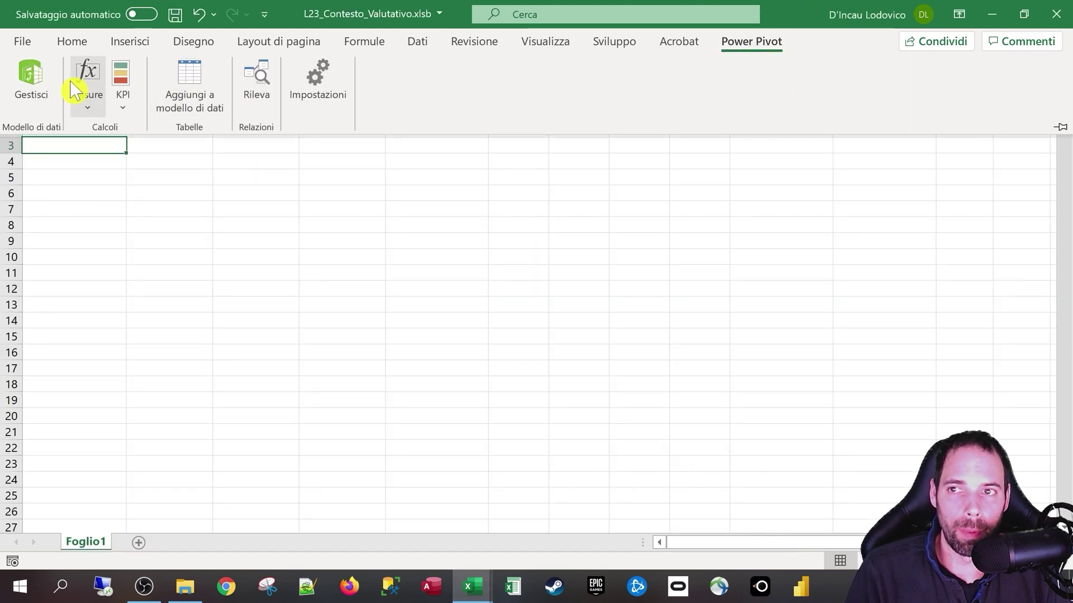
left_click(31, 78)
Show the model as a diagram and spread out Calendario, WIP and Anagrafica, checking the Calendario–WIP link
left_click(869, 70)
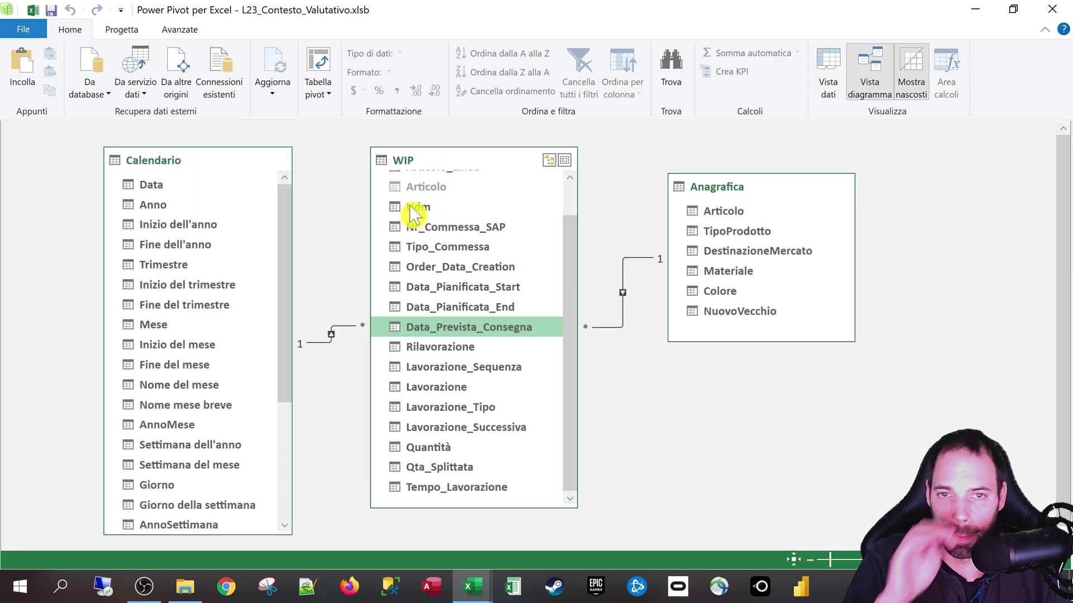
mouse_move(435, 162)
left_mouse_down()
mouse_move(455, 164)
mouse_move(441, 177)
left_mouse_up()
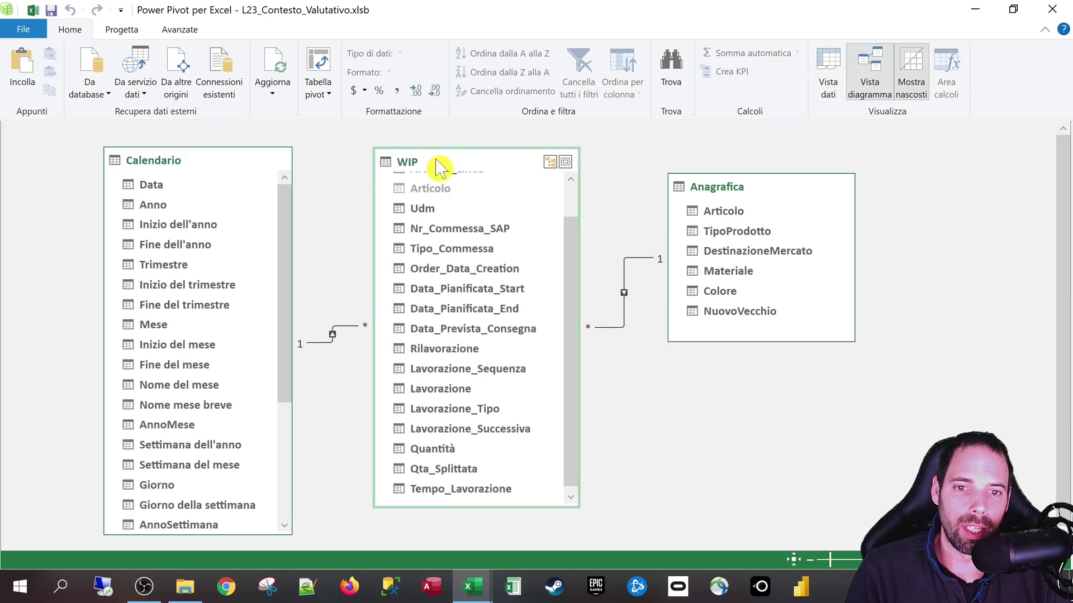
left_click(337, 345)
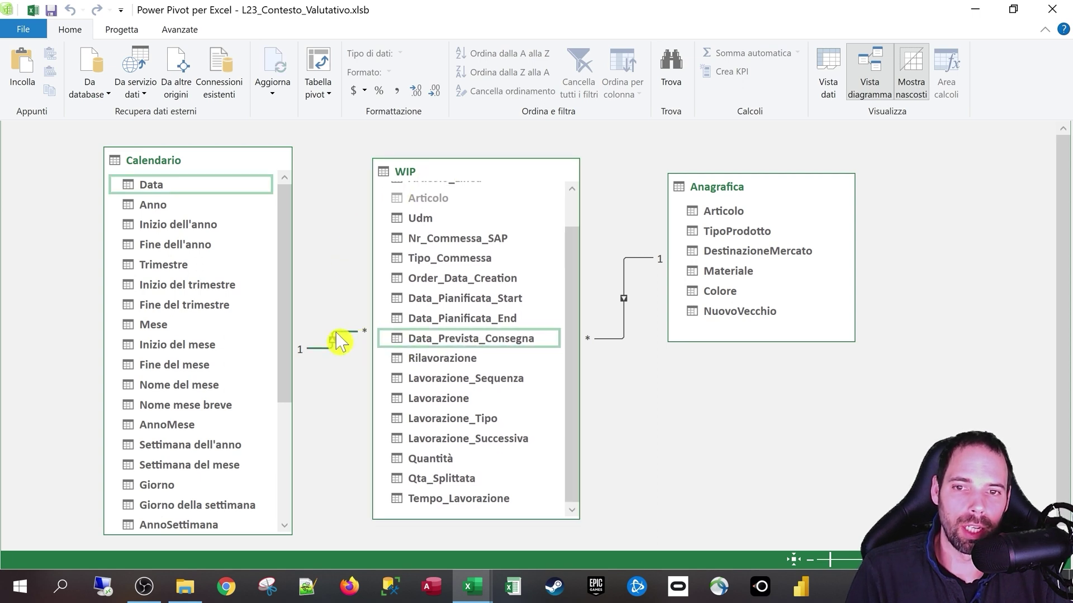
left_click_drag(181, 159, 165, 161)
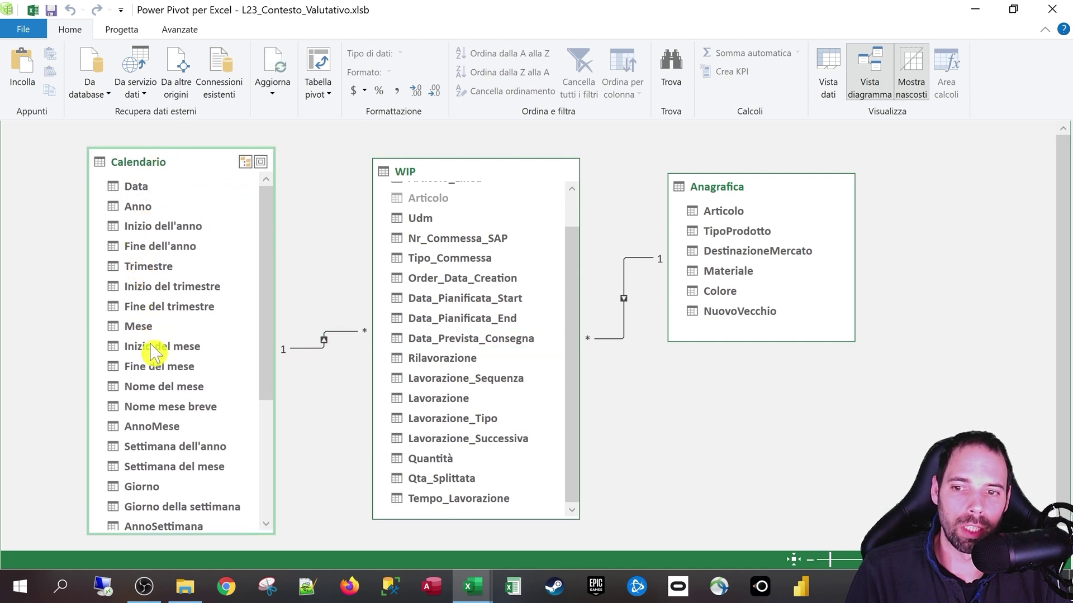
mouse_move(259, 327)
left_mouse_down()
mouse_move(260, 430)
mouse_move(267, 272)
left_mouse_up()
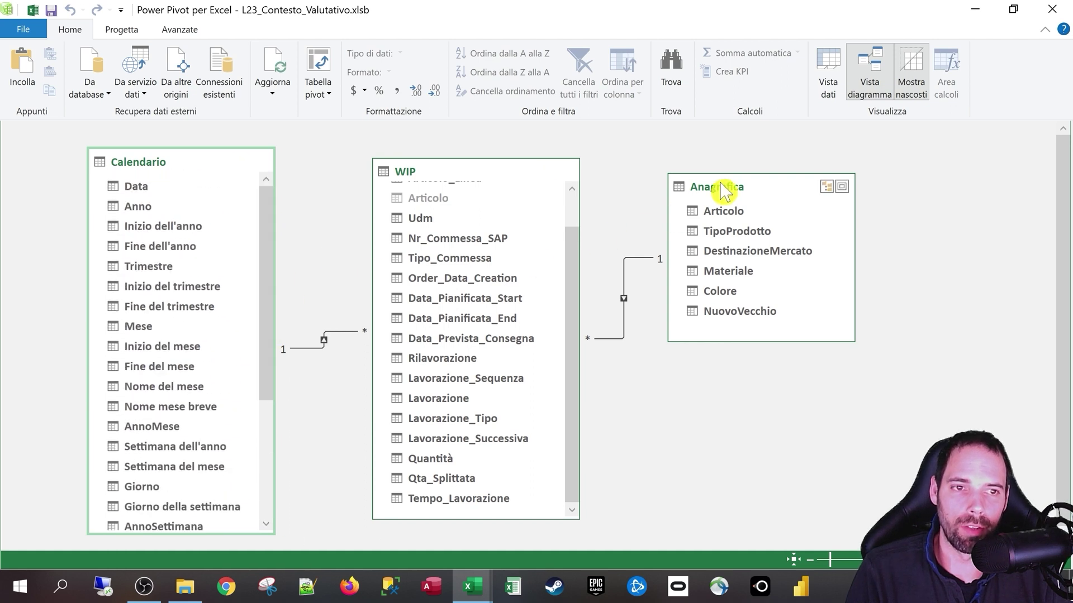
mouse_move(725, 187)
left_mouse_down()
mouse_move(779, 184)
mouse_move(765, 188)
left_mouse_up()
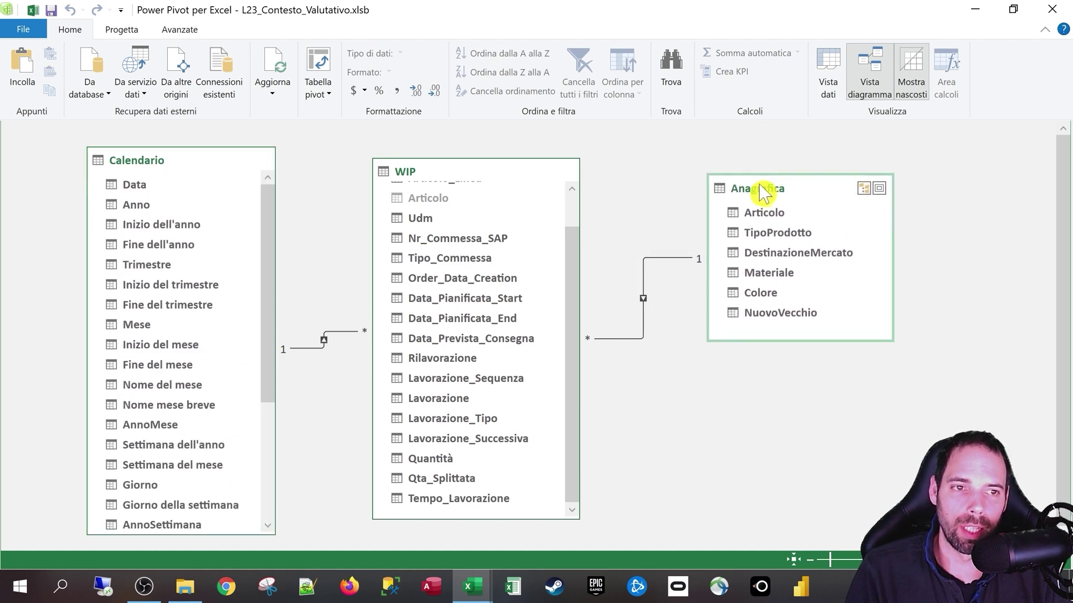
Inspect Anagrafica fields, the WIP–Anagrafica relationship key and WIP fields like Order_Data_Creation
left_click(758, 232)
left_click(757, 252)
left_click(760, 271)
left_click(743, 311)
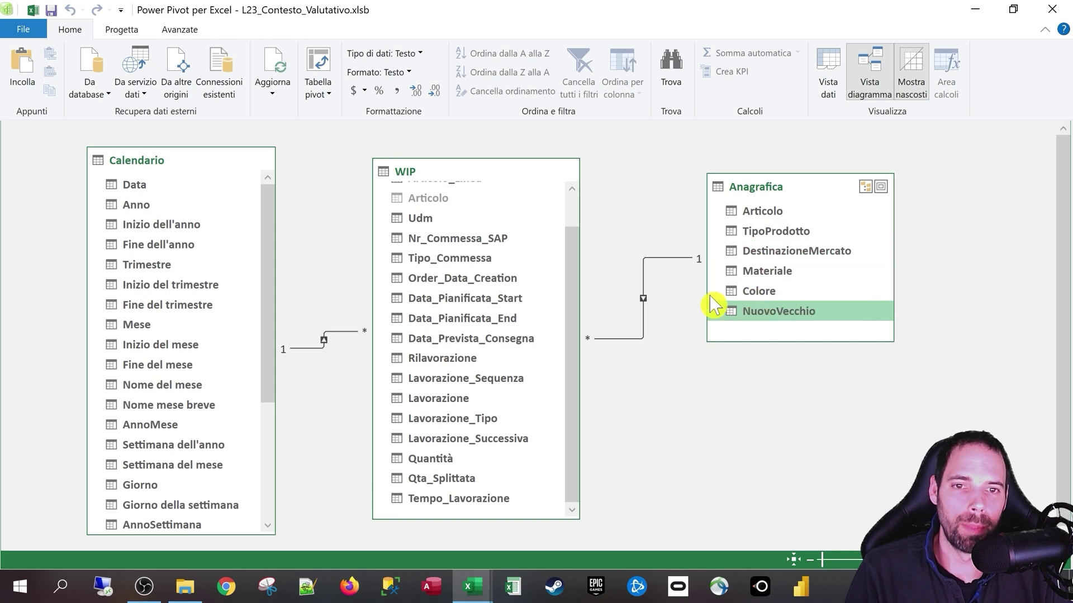
left_click(644, 316)
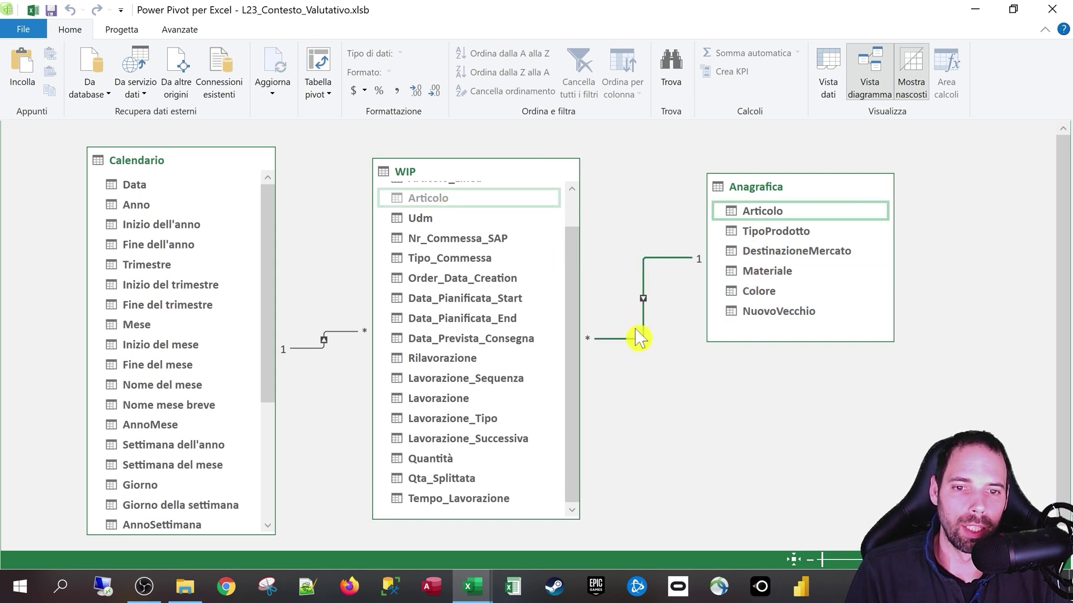
scroll(575, 302, "up", 1)
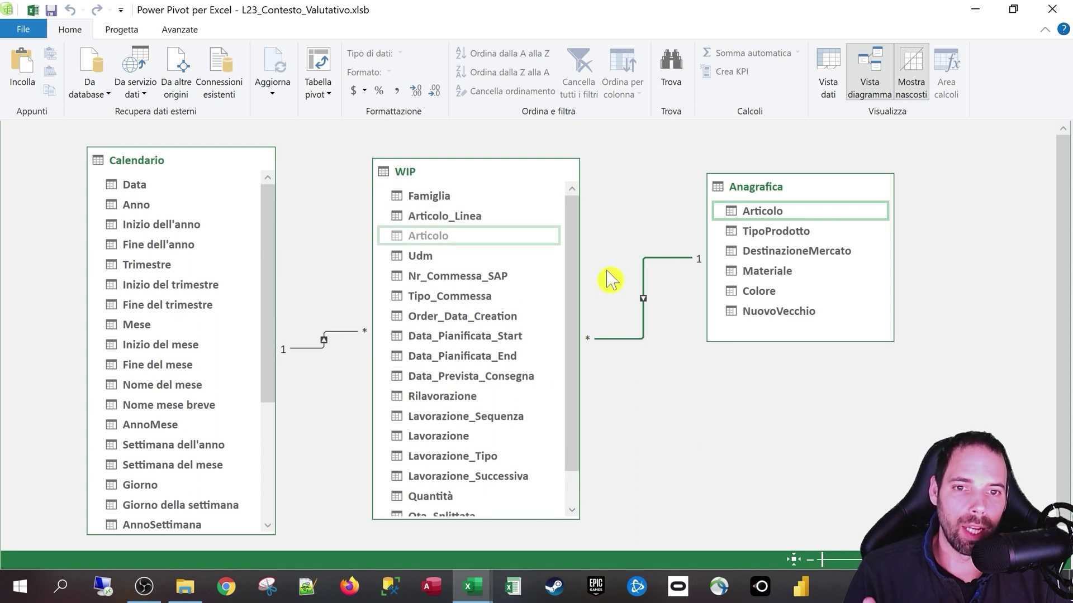
left_click(445, 279)
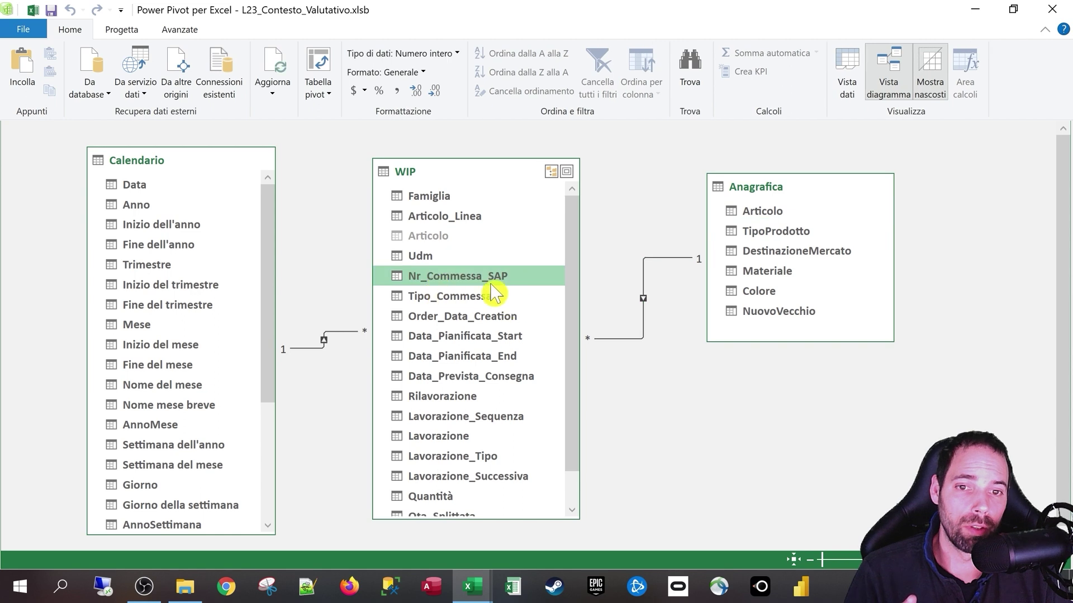
left_click(441, 297)
left_click(442, 315)
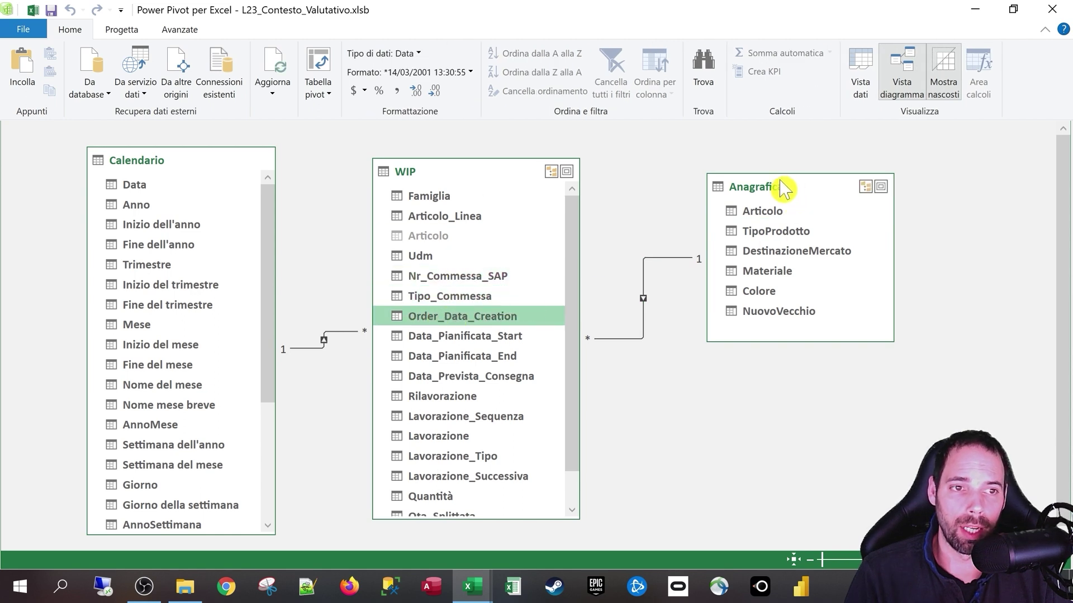
Nudge the Anagrafica and WIP tables into place, then close the Power Pivot window
left_click_drag(784, 190, 797, 201)
left_click(455, 275)
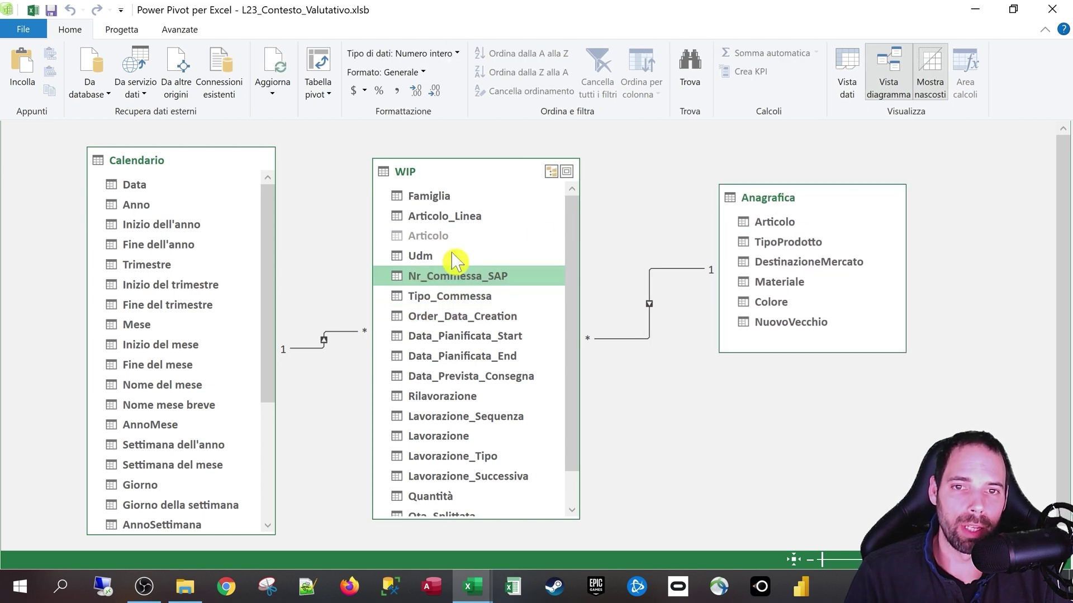
left_click_drag(453, 178, 465, 174)
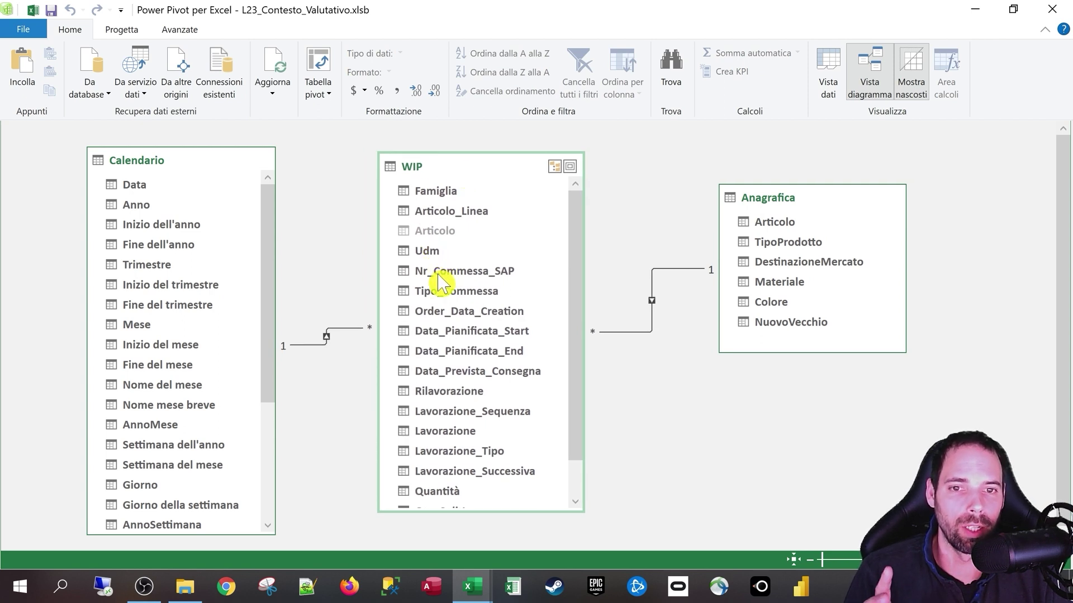
left_click(439, 273)
mouse_move(767, 198)
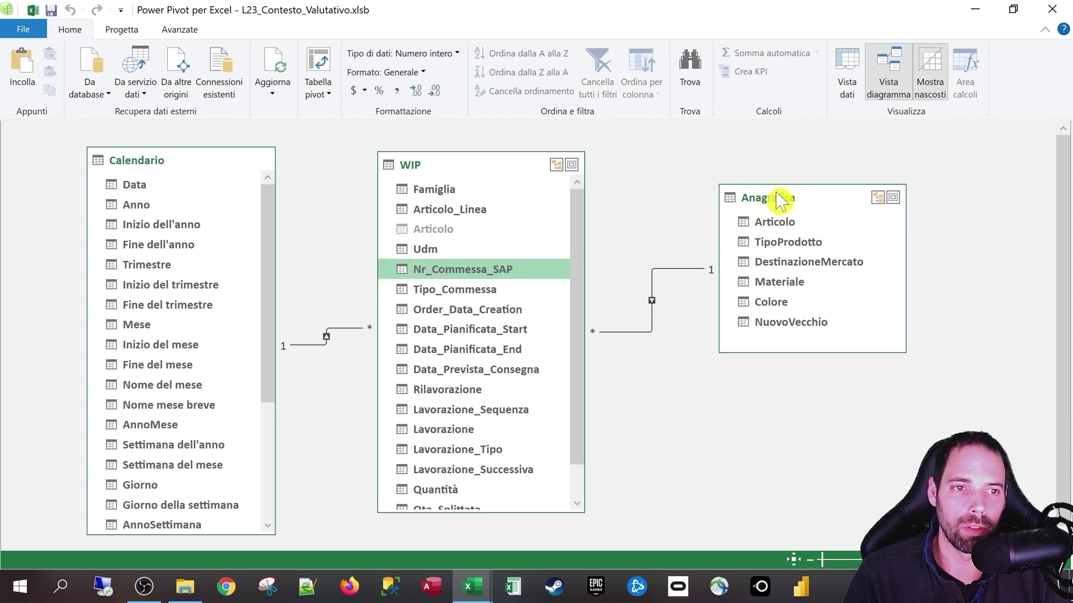
left_click(781, 200)
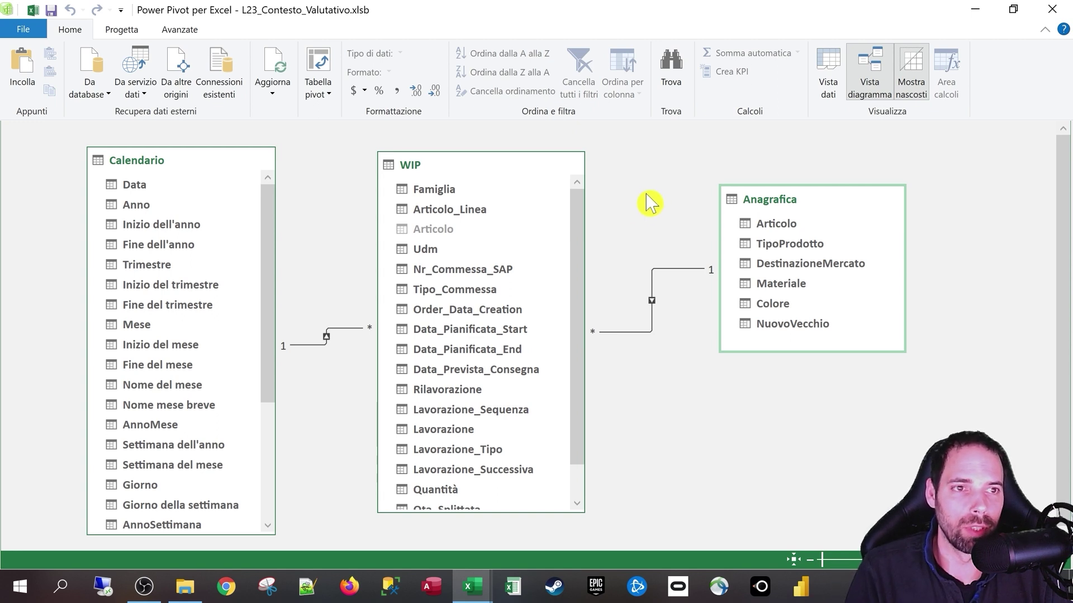
left_click(1051, 9)
Insert an empty pivot table from the workbook data model at Foglio1!A1
left_click(75, 117)
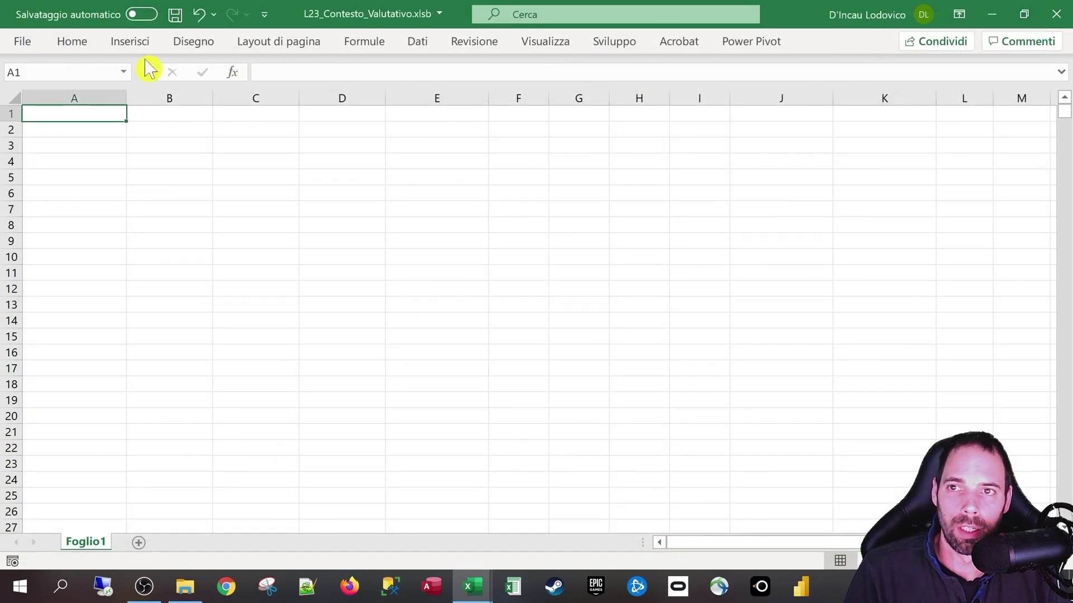
left_click(138, 42)
left_click(33, 87)
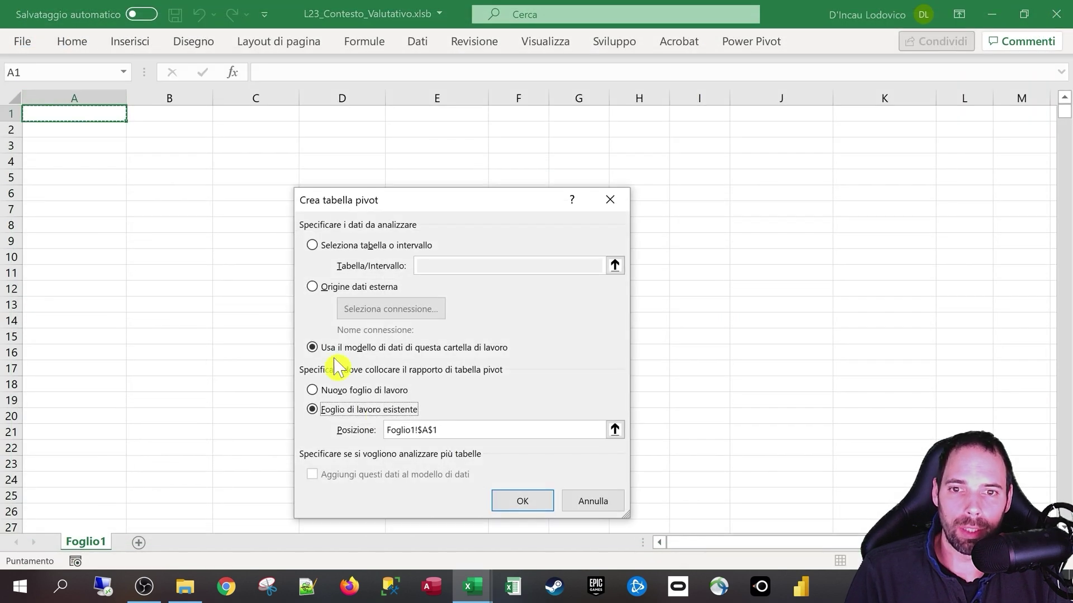
left_click(521, 502)
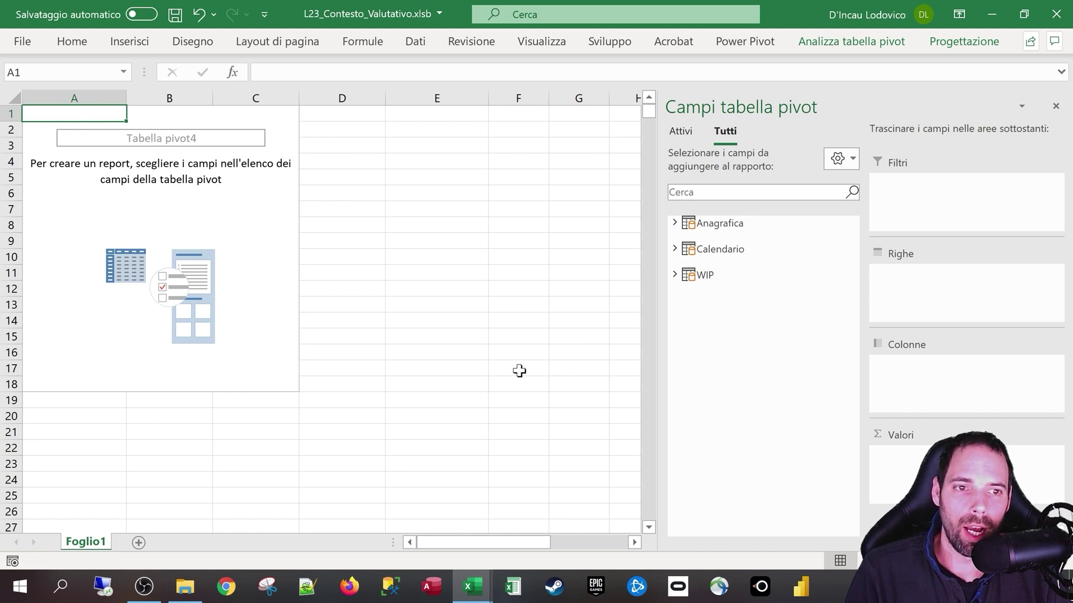
Place WIP's Famiglia in Colonne so codes F174, F177, F180, F196, F214 head row 2
left_click(674, 275)
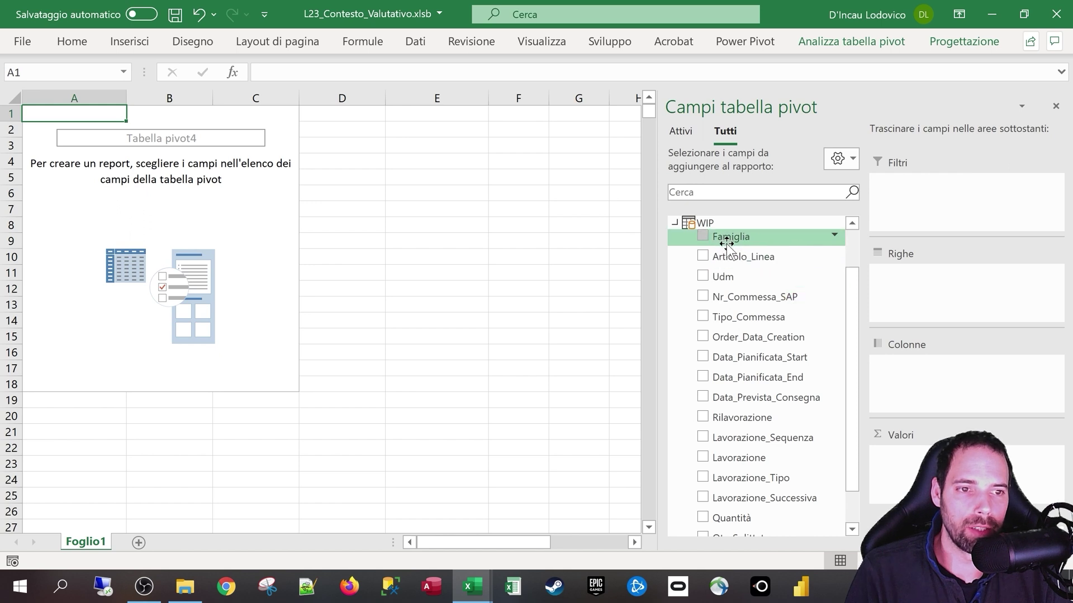
mouse_move(732, 238)
left_mouse_down()
mouse_move(998, 380)
mouse_move(975, 382)
left_mouse_up()
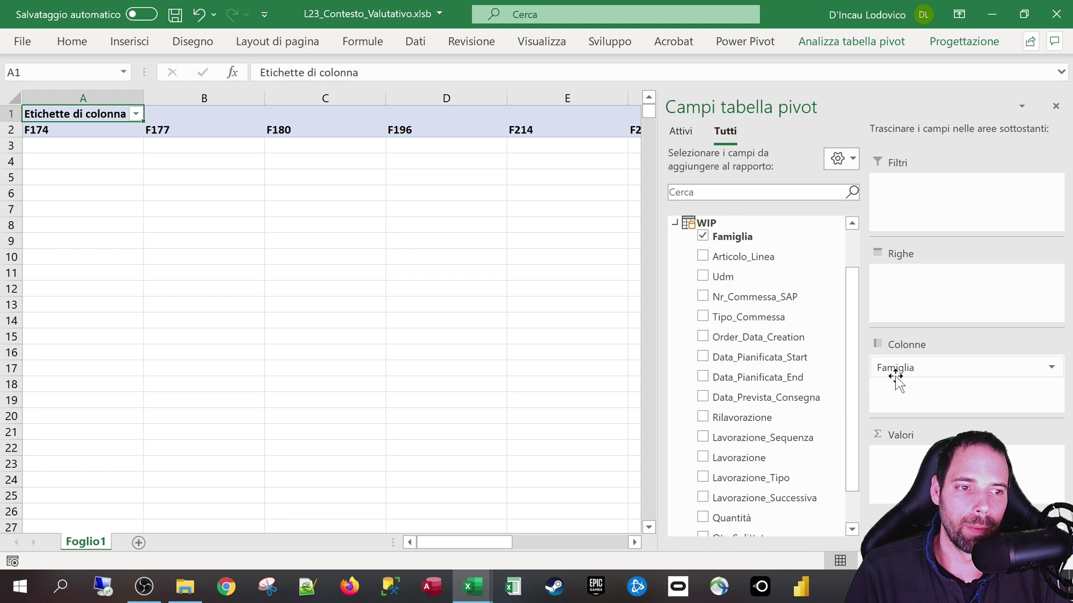
left_click_drag(36, 133, 633, 130)
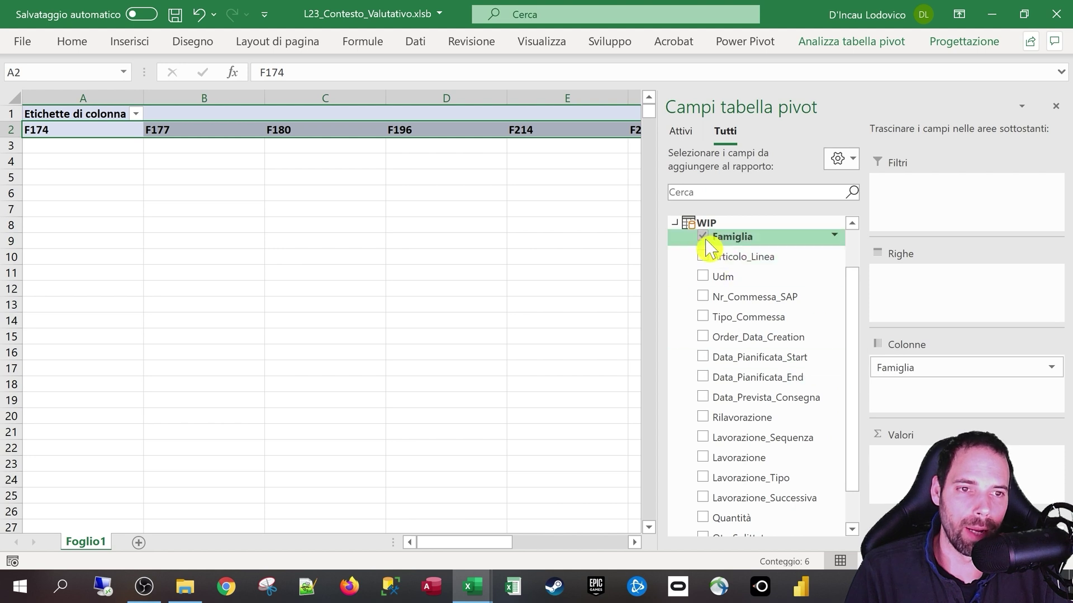
left_click(674, 223)
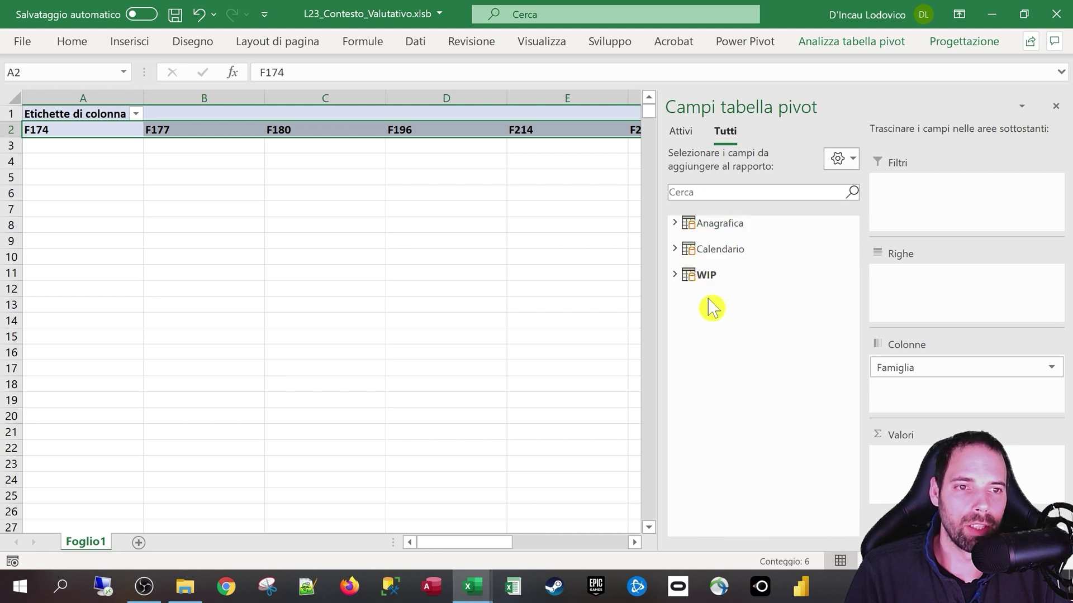
Place Calendario's Data field in Righe so daily dates from 01/01/2017 fill column A
left_click(675, 249)
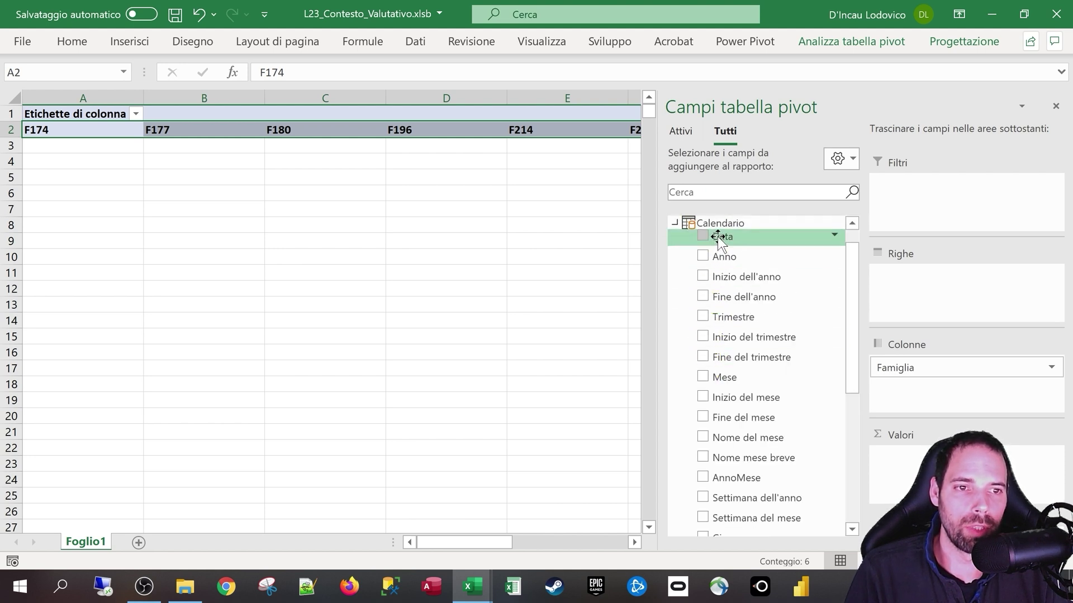
mouse_move(718, 237)
left_mouse_down()
mouse_move(924, 293)
mouse_move(917, 282)
left_mouse_up()
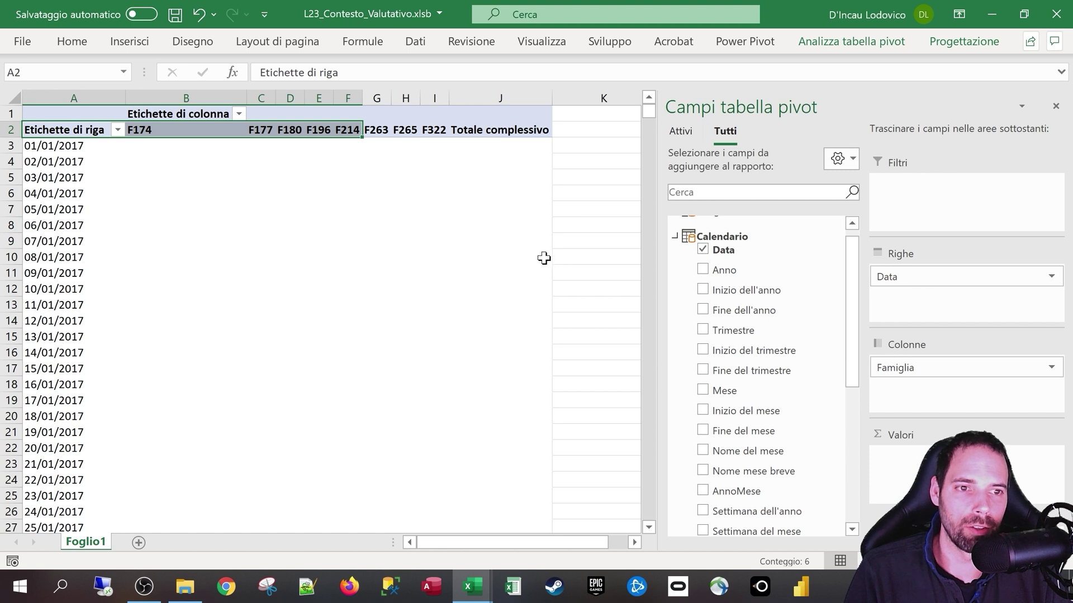
left_click(670, 240)
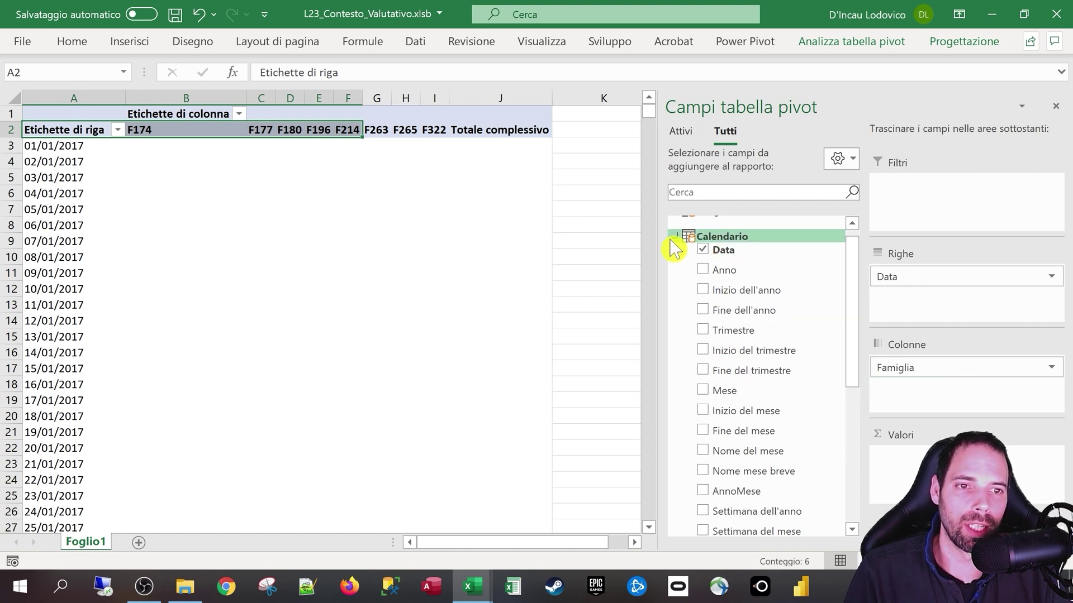
left_click(675, 241)
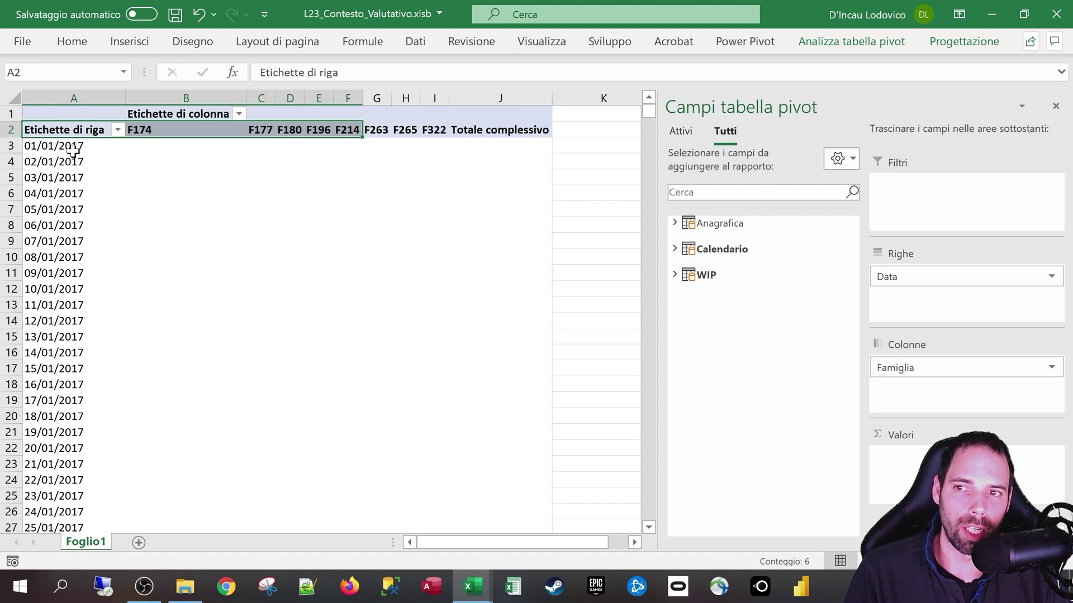
Select and scroll through the first pivot dates in column A
left_click_drag(72, 149, 65, 479)
scroll(86, 326, "down", 5)
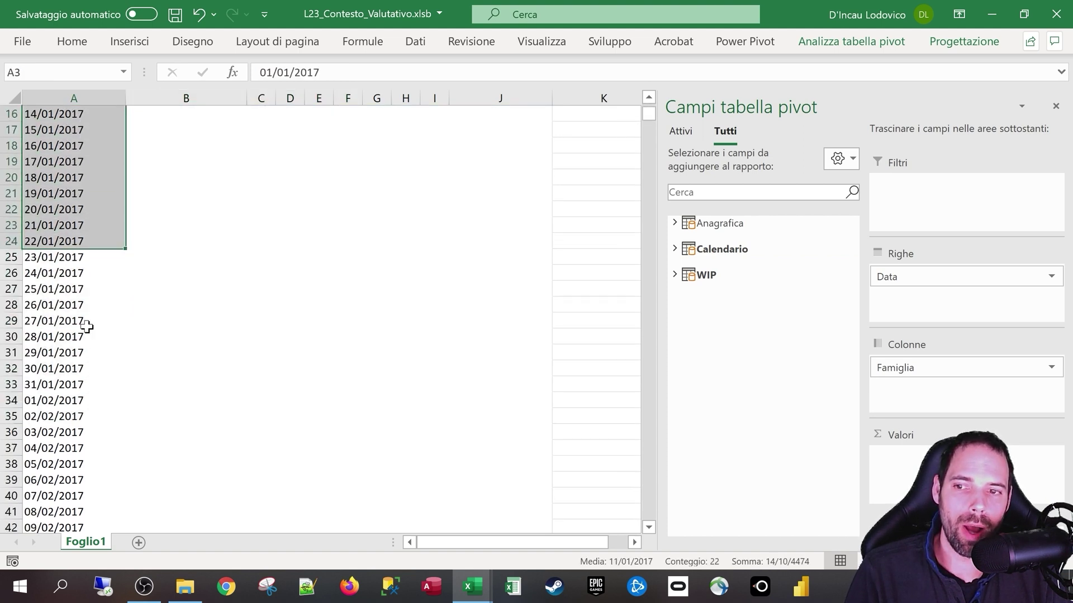
scroll(87, 326, "down", 5)
scroll(89, 306, "up", 2)
scroll(81, 290, "up", 6)
scroll(82, 283, "up", 2)
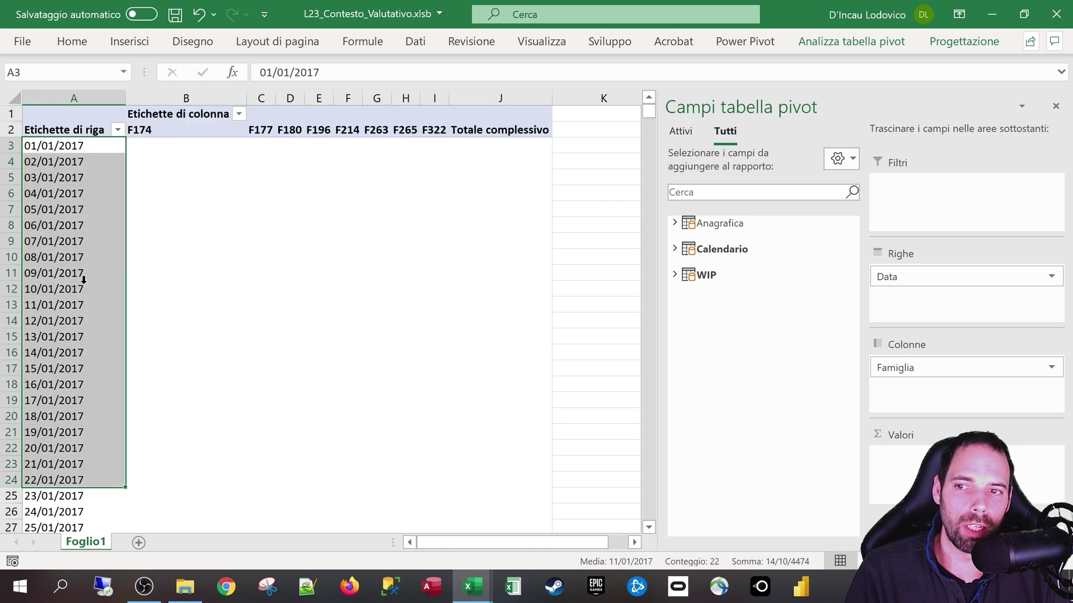
left_click(77, 146)
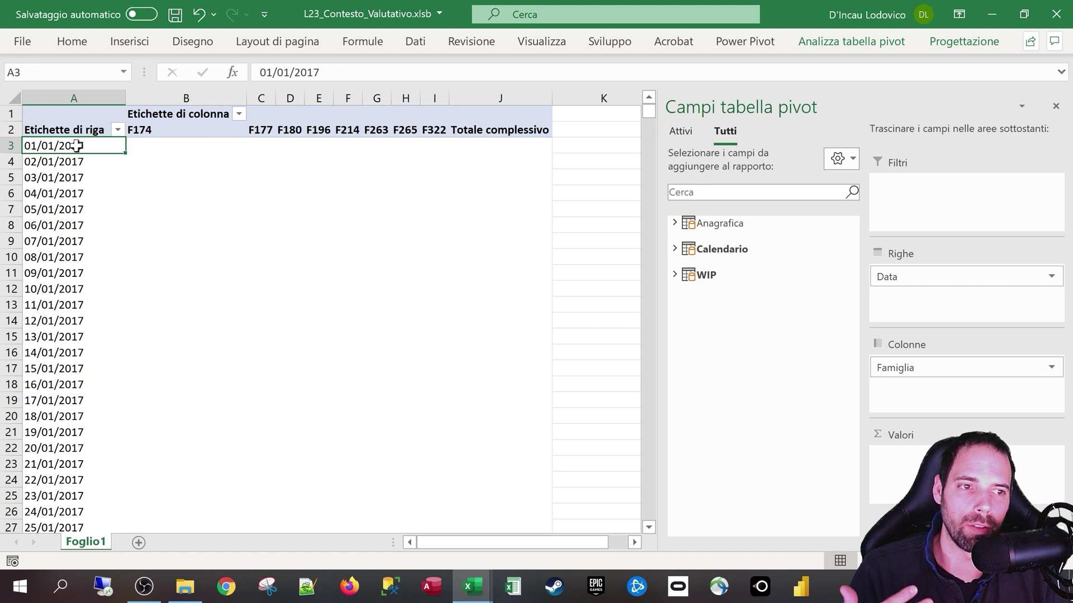
Highlight dates 01/01/2017 to 11/01/2017, then list WIP's fields down to Quantità
left_click_drag(69, 149, 67, 432)
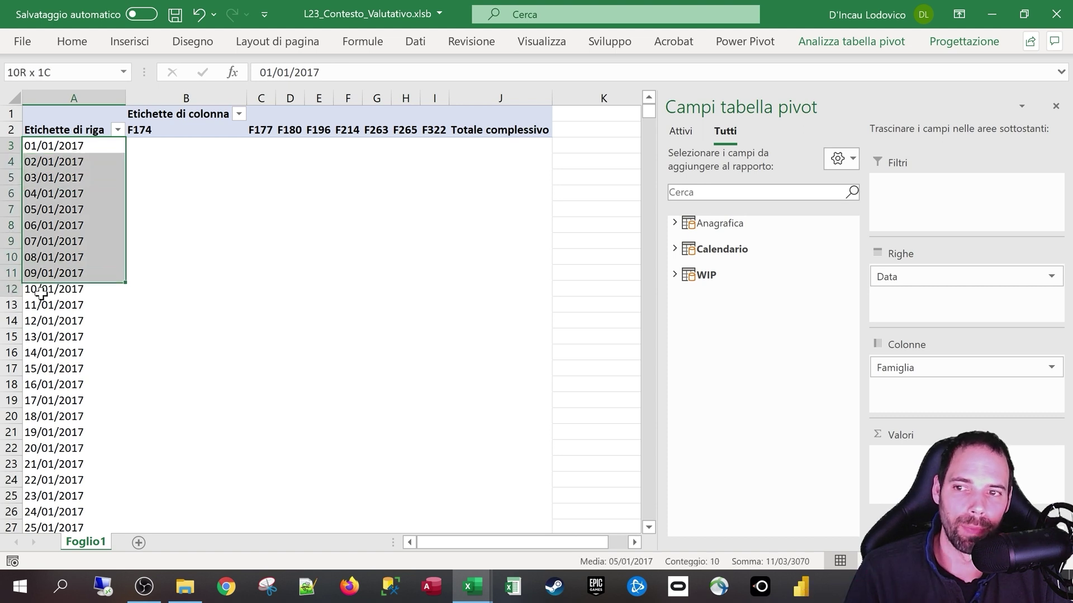
left_click(78, 209)
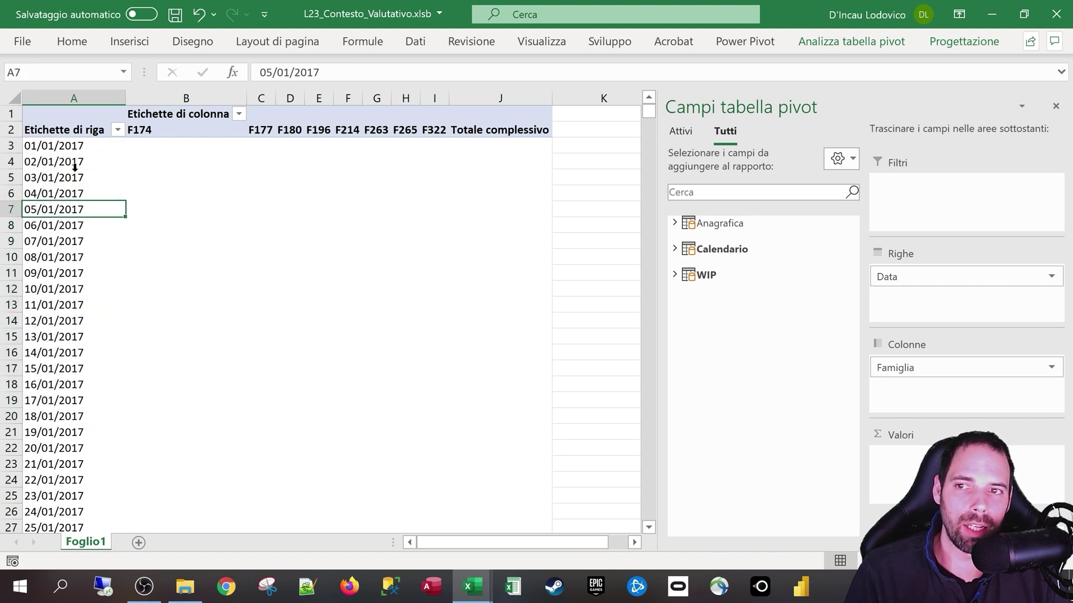
left_click_drag(75, 147, 79, 312)
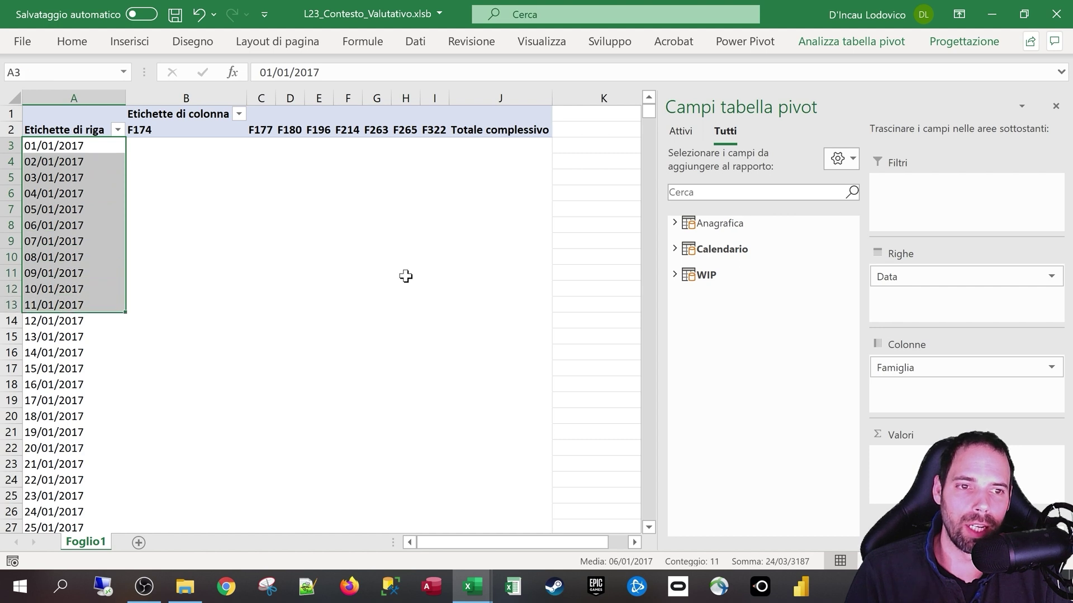
left_click(702, 280)
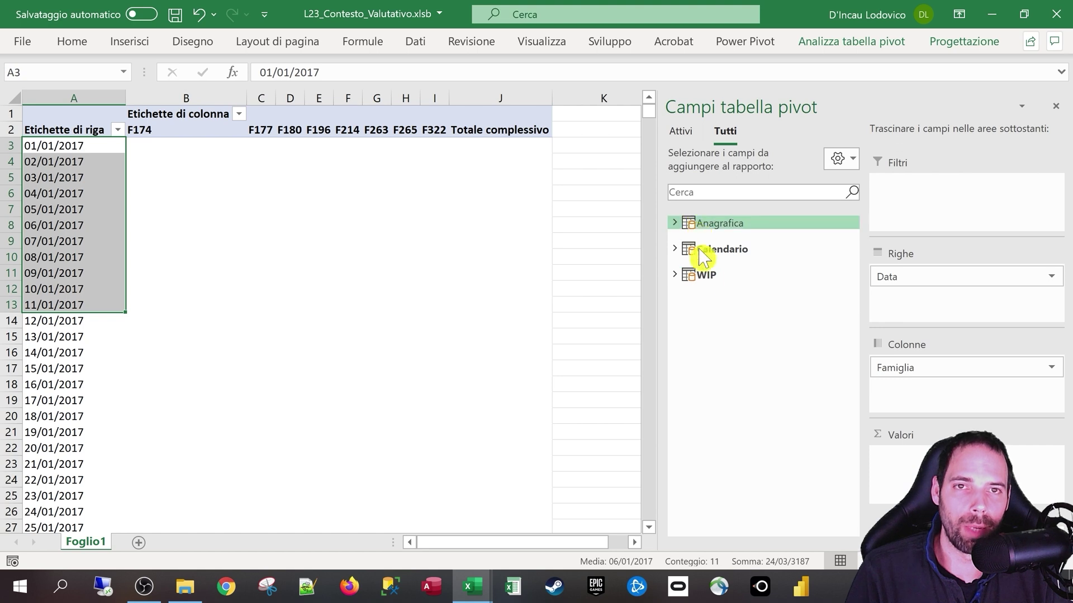
left_click(51, 150)
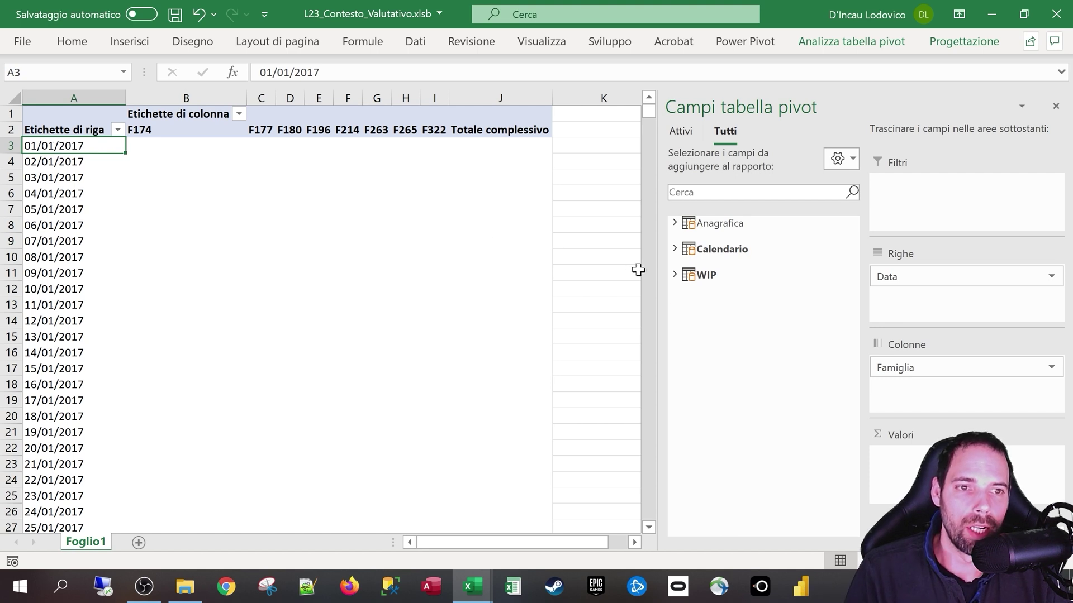
left_click(675, 275)
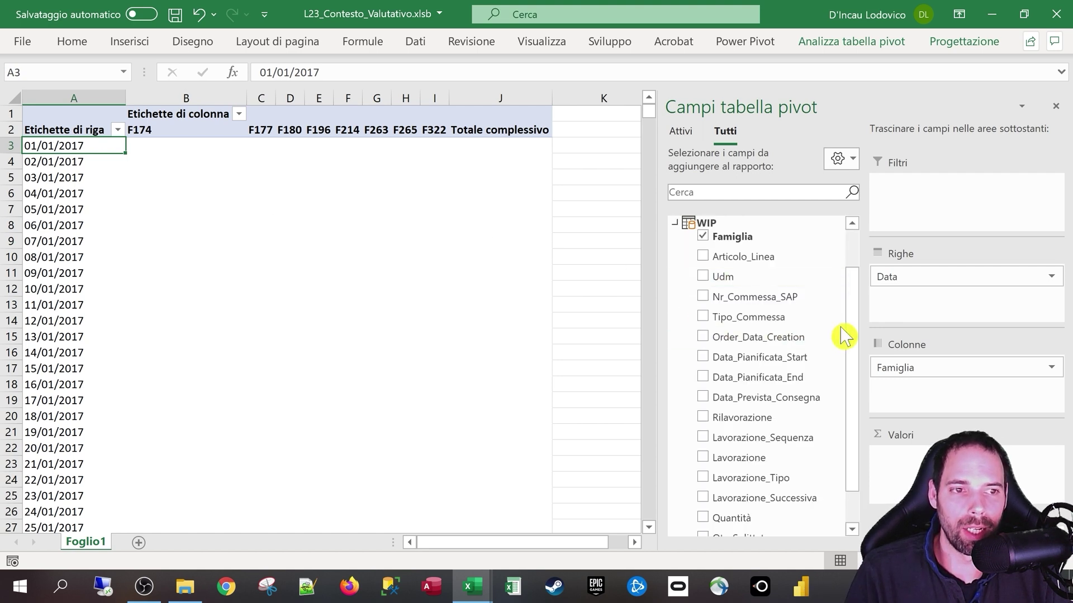
left_click_drag(854, 311, 855, 394)
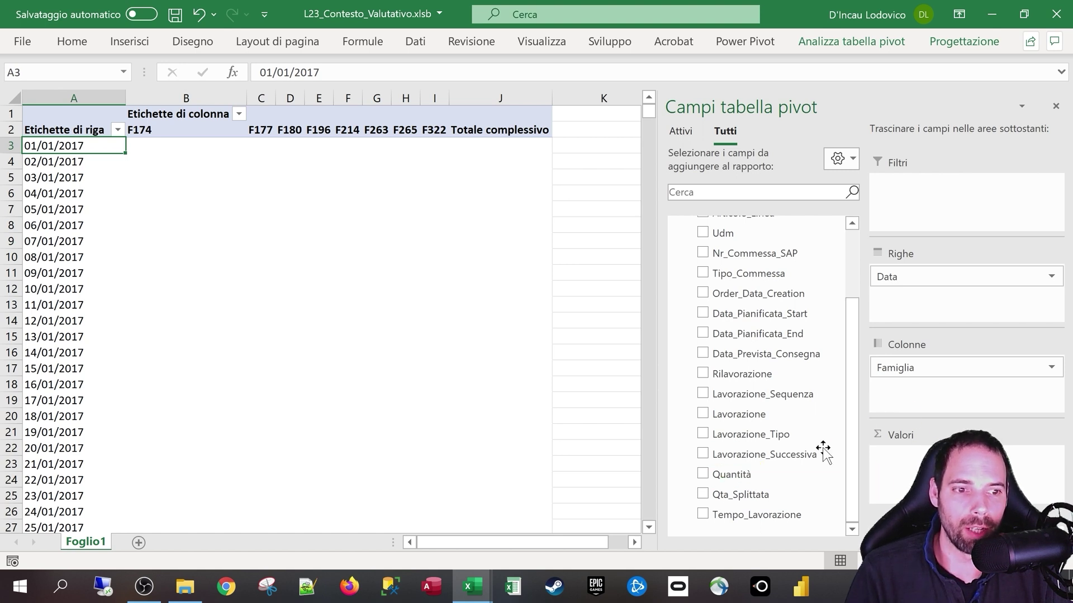
Add Quantità to Valori, summing quantities per date and family to a grand total of 339679
left_click_drag(720, 474, 907, 466)
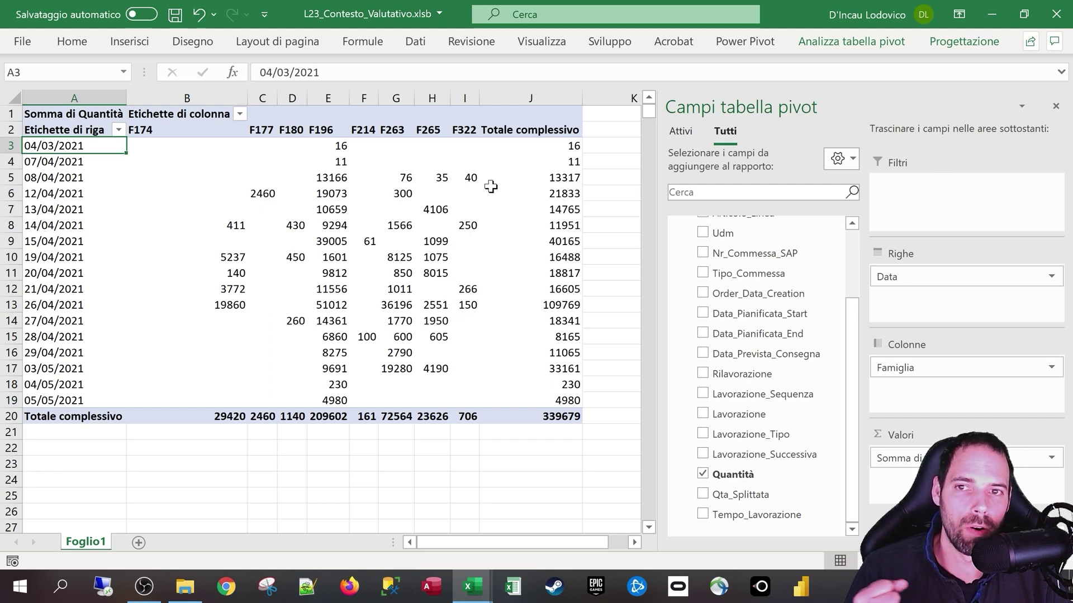
left_click(745, 41)
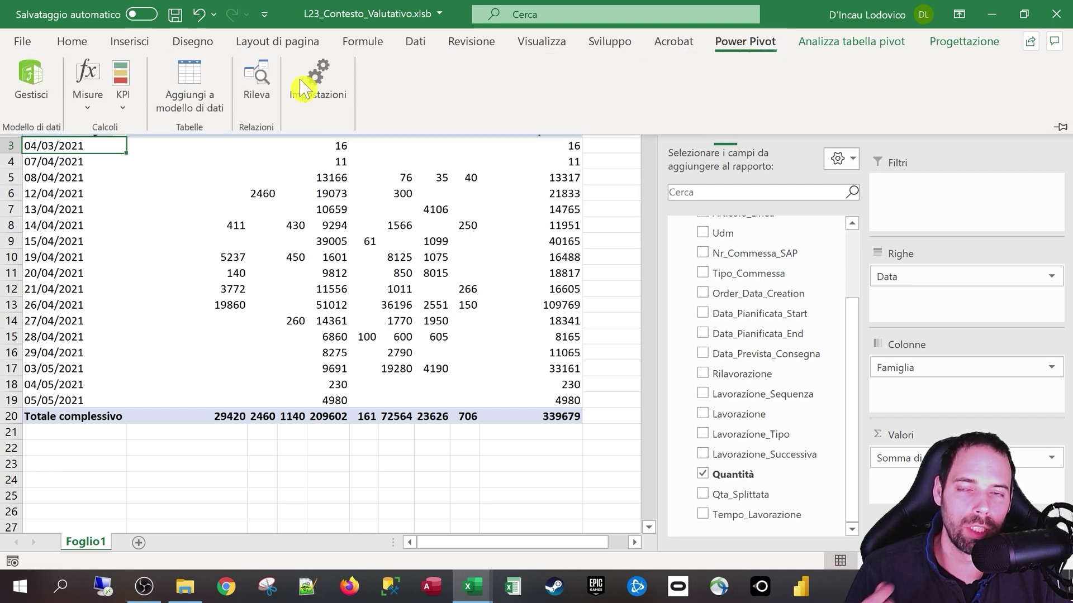
left_click(32, 84)
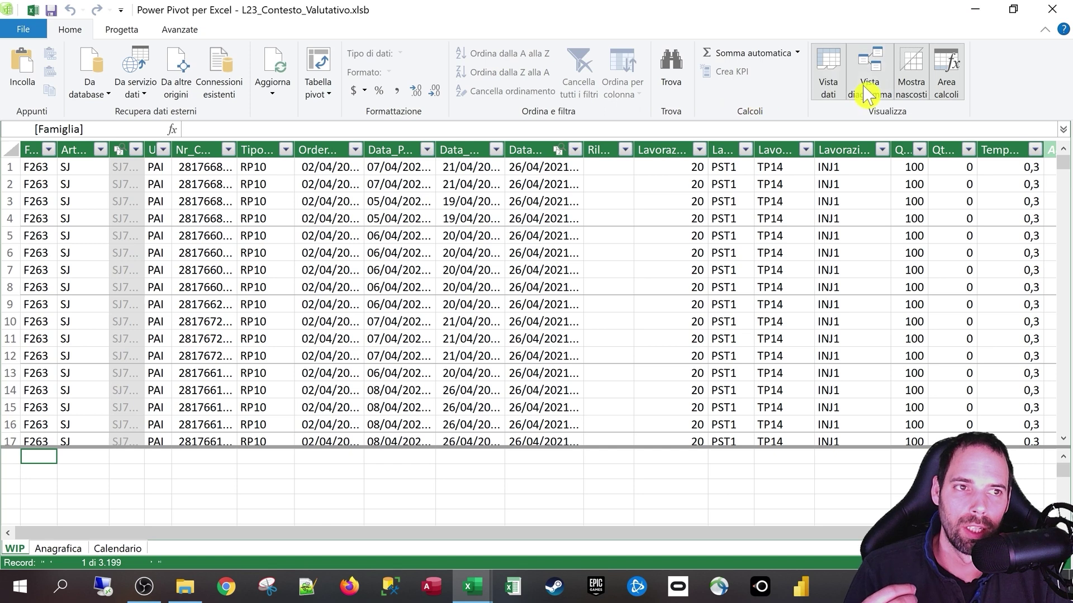
left_click(868, 90)
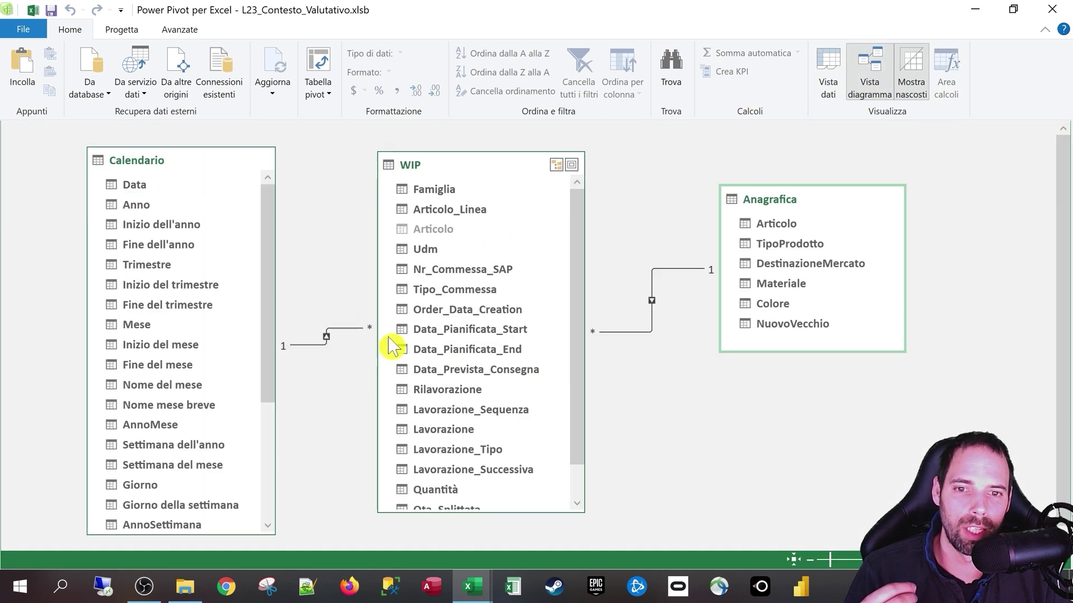
mouse_move(167, 160)
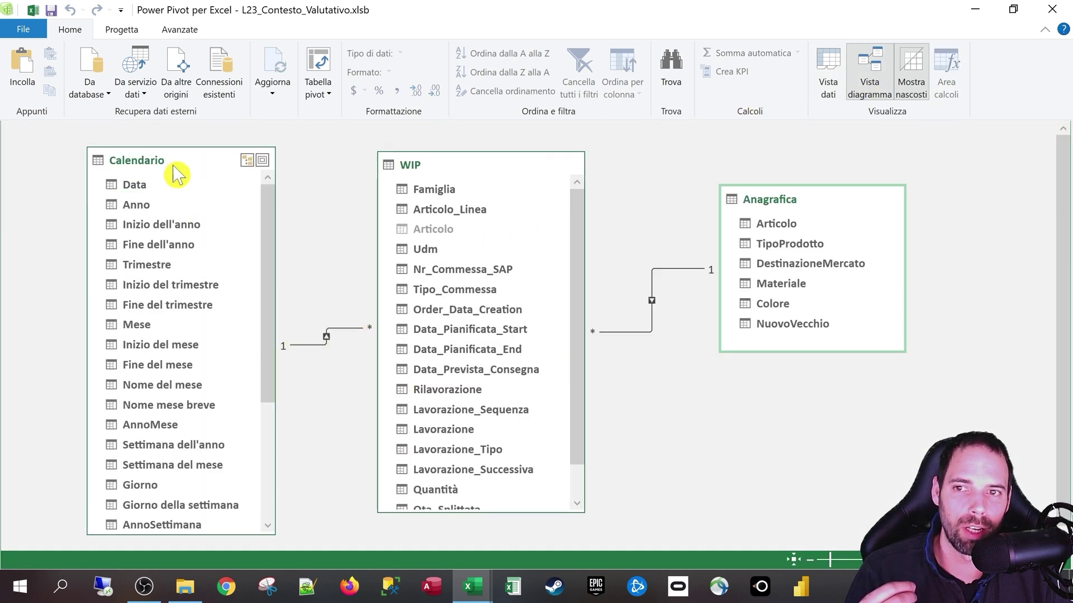
left_click(157, 161)
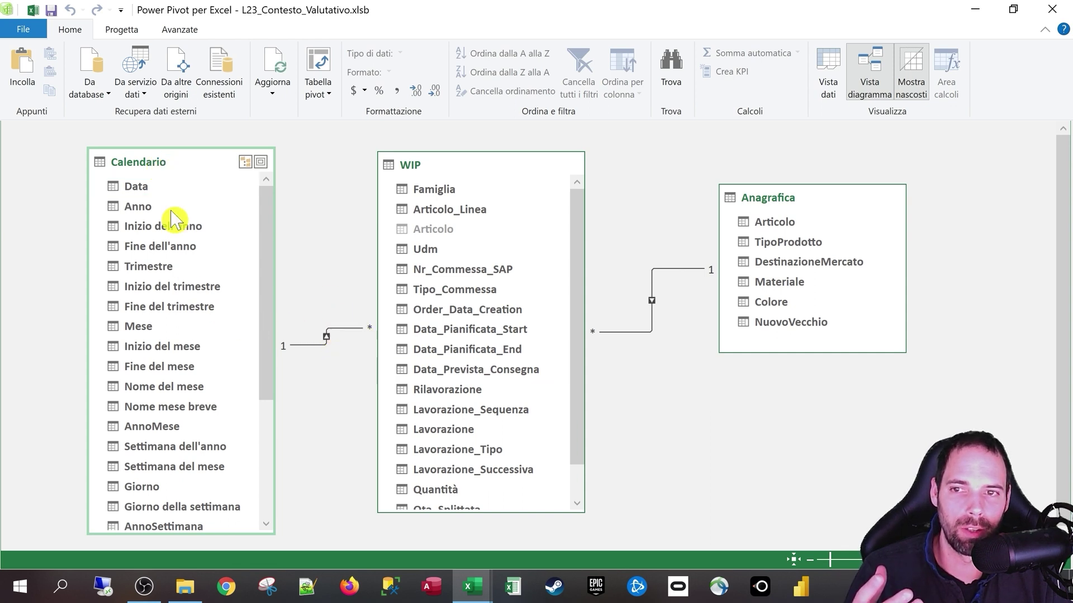
left_click(477, 167)
left_click(189, 164)
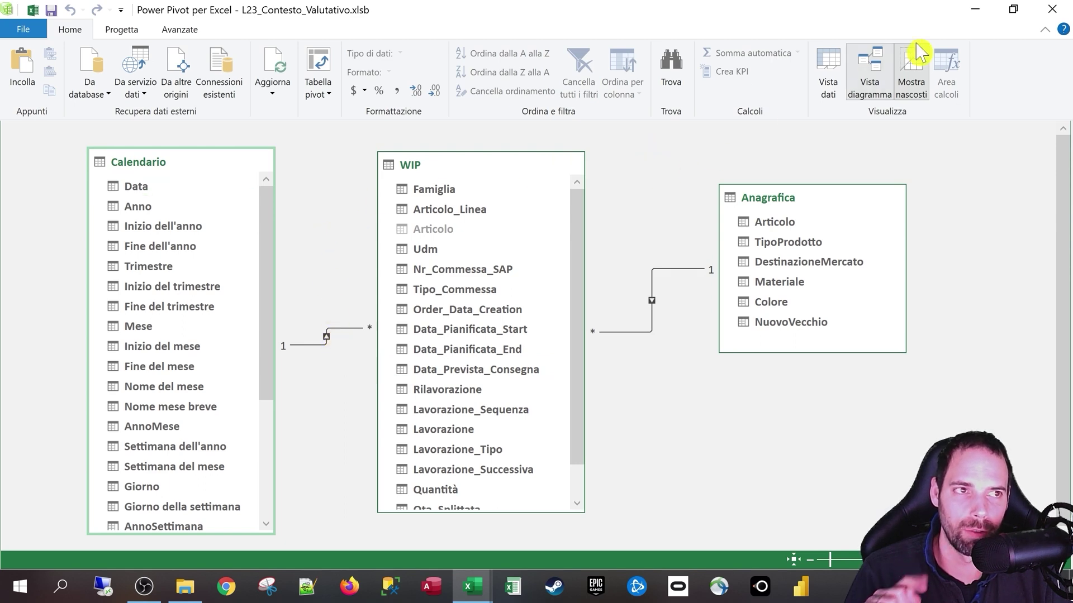
left_click(975, 9)
left_click(227, 174)
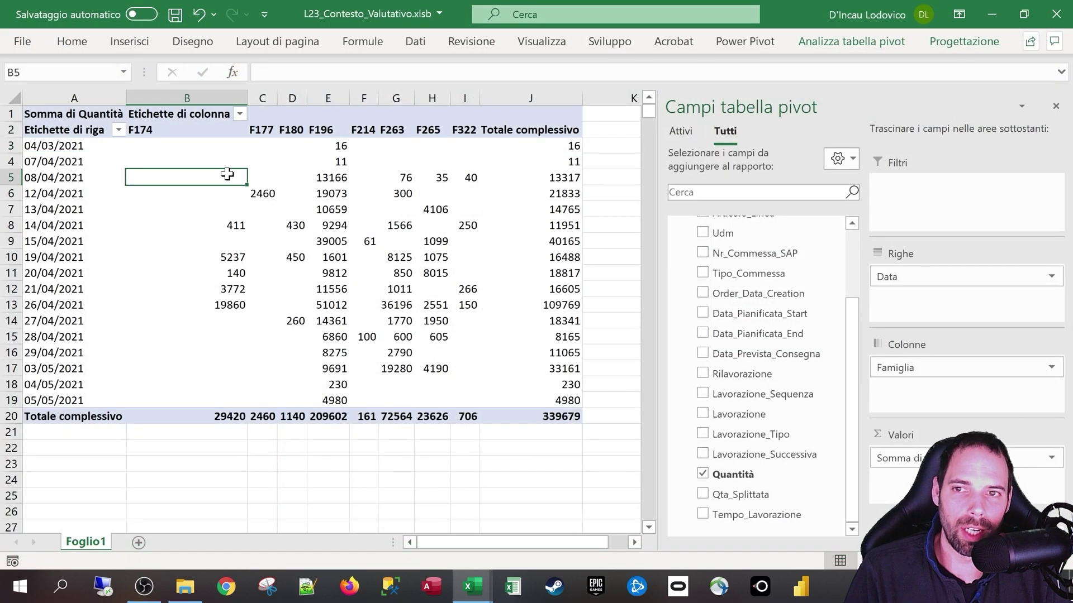
left_click(67, 129)
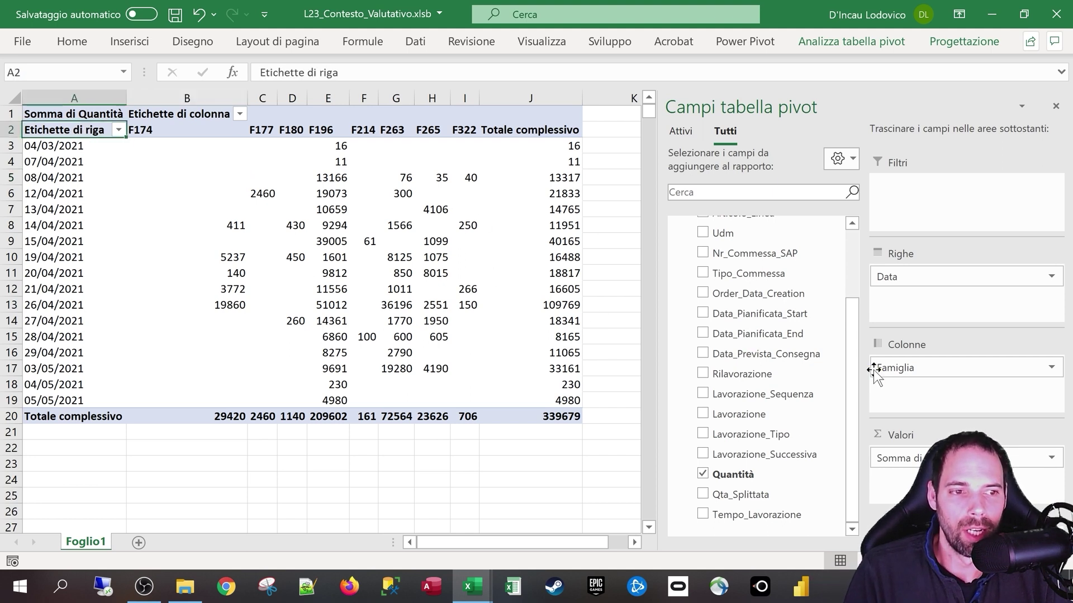
scroll(812, 263, "up", 3)
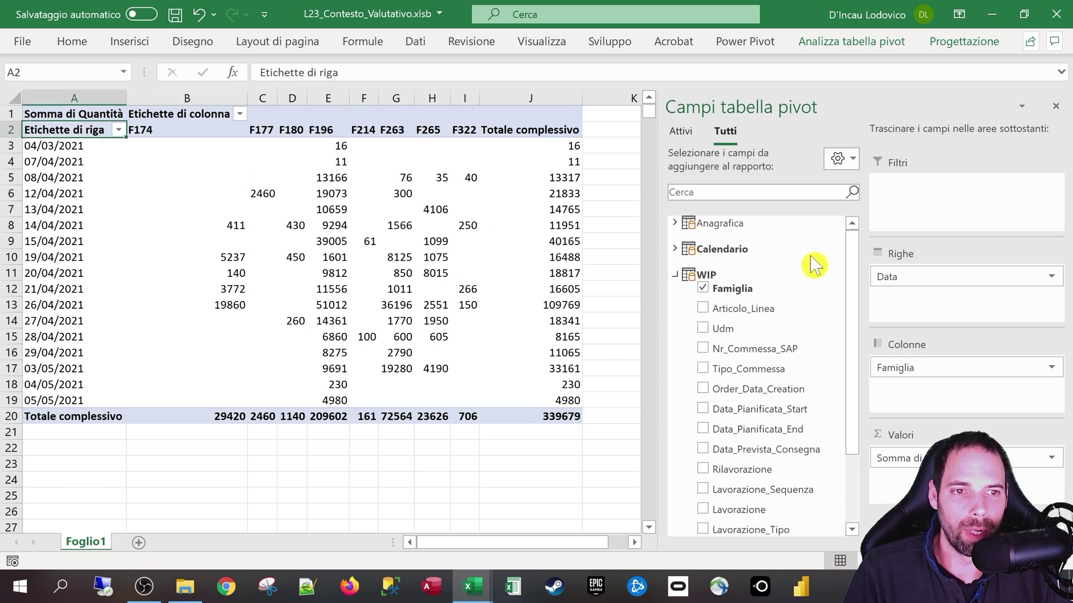
left_click(675, 275)
left_click(675, 249)
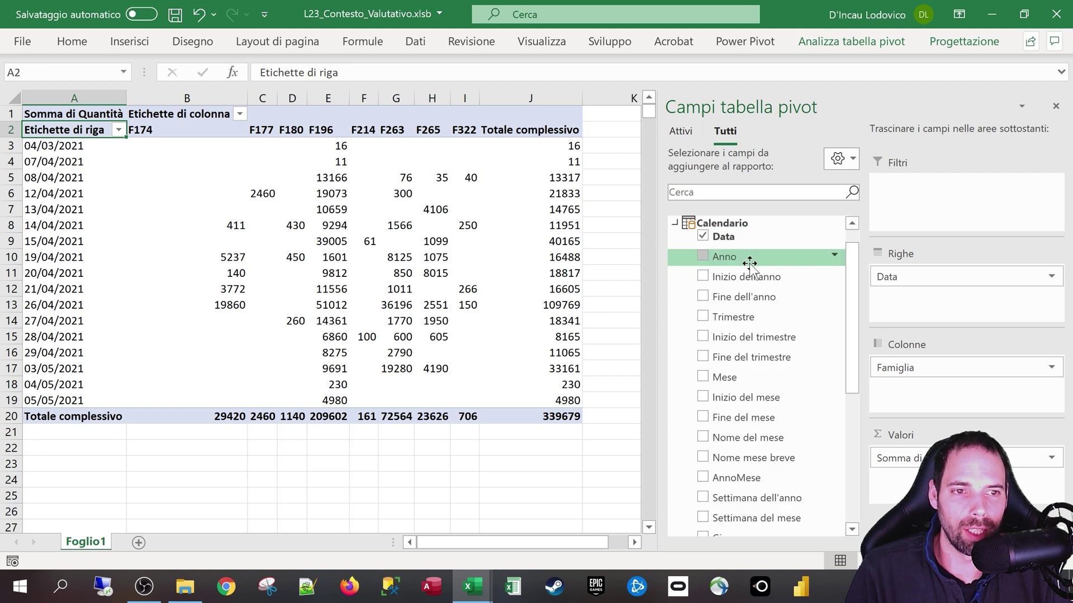
left_click(675, 225)
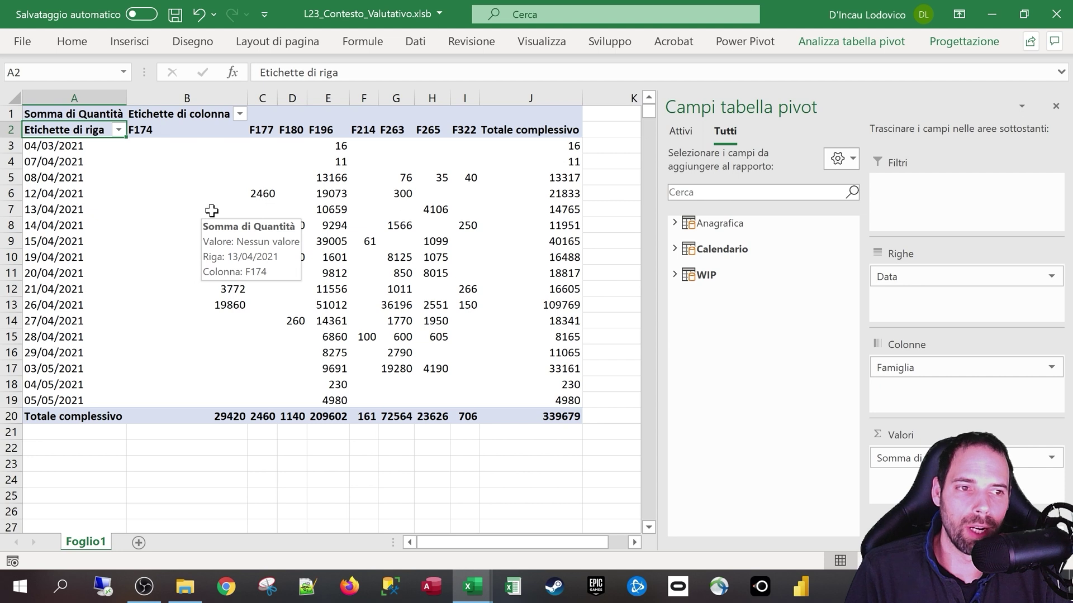
left_click(675, 275)
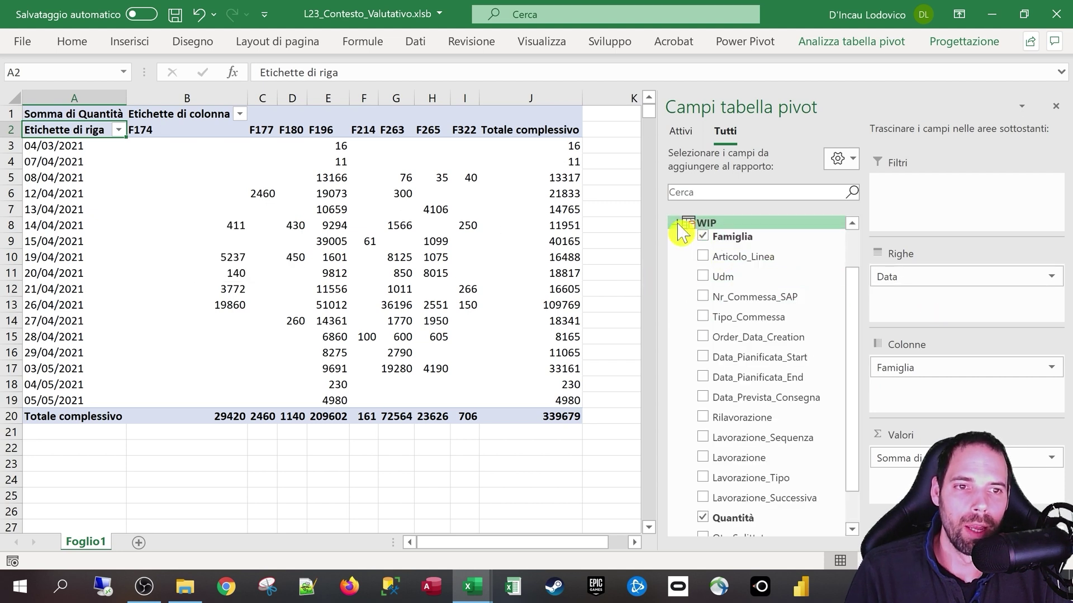
left_click(675, 223)
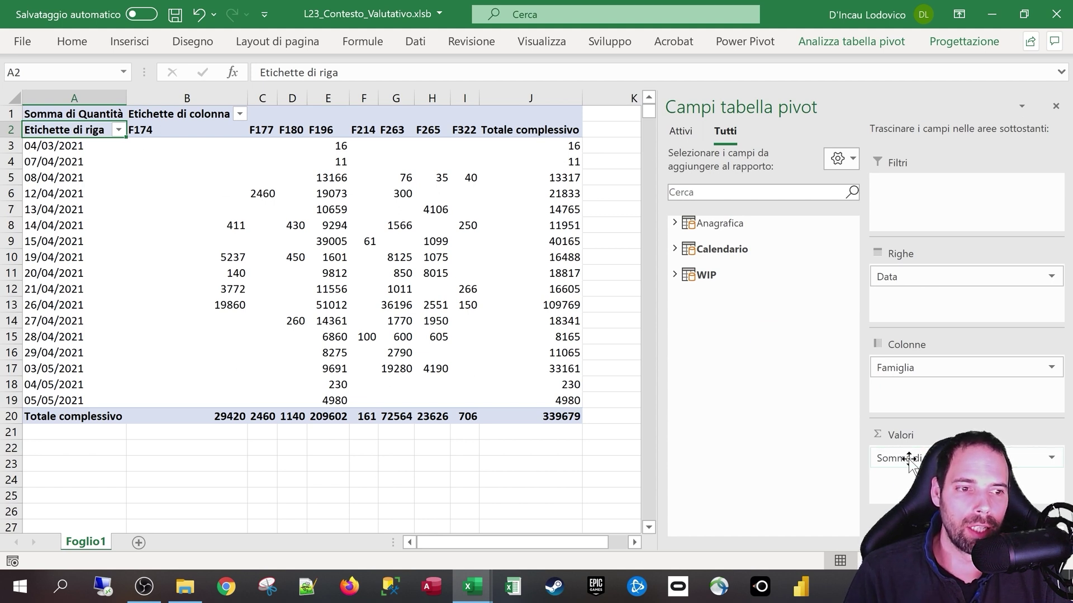
left_click_drag(897, 458, 582, 314)
left_click(60, 152)
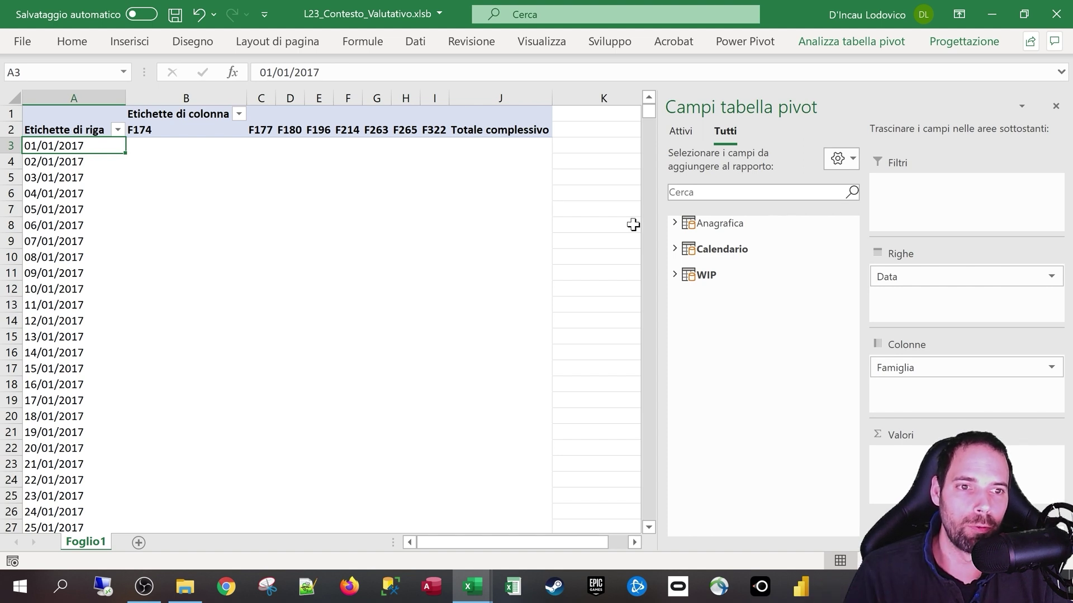
left_click(674, 275)
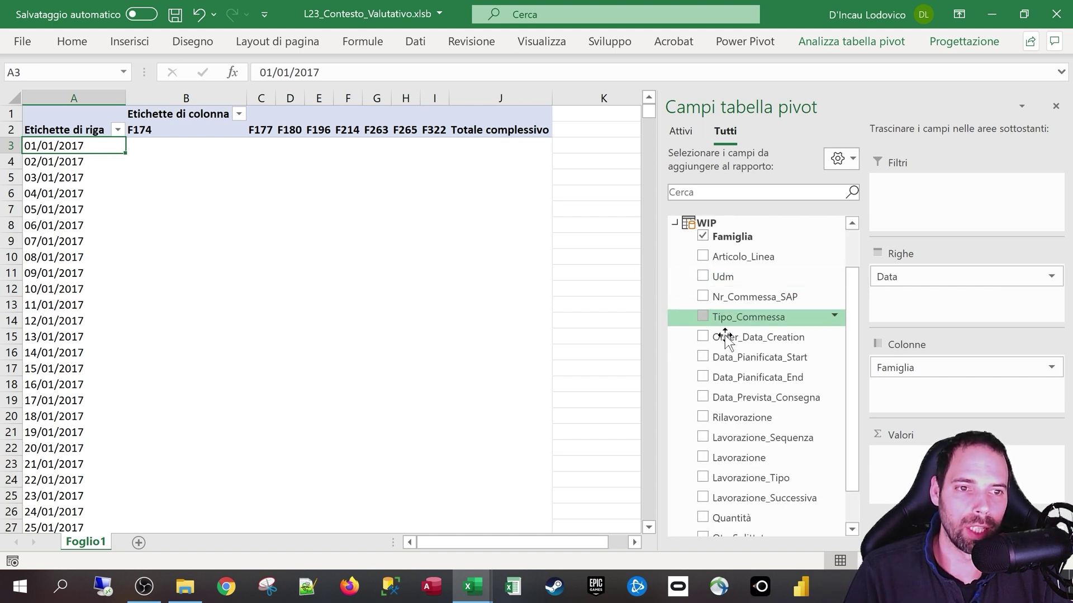
scroll(723, 335, "down", 2)
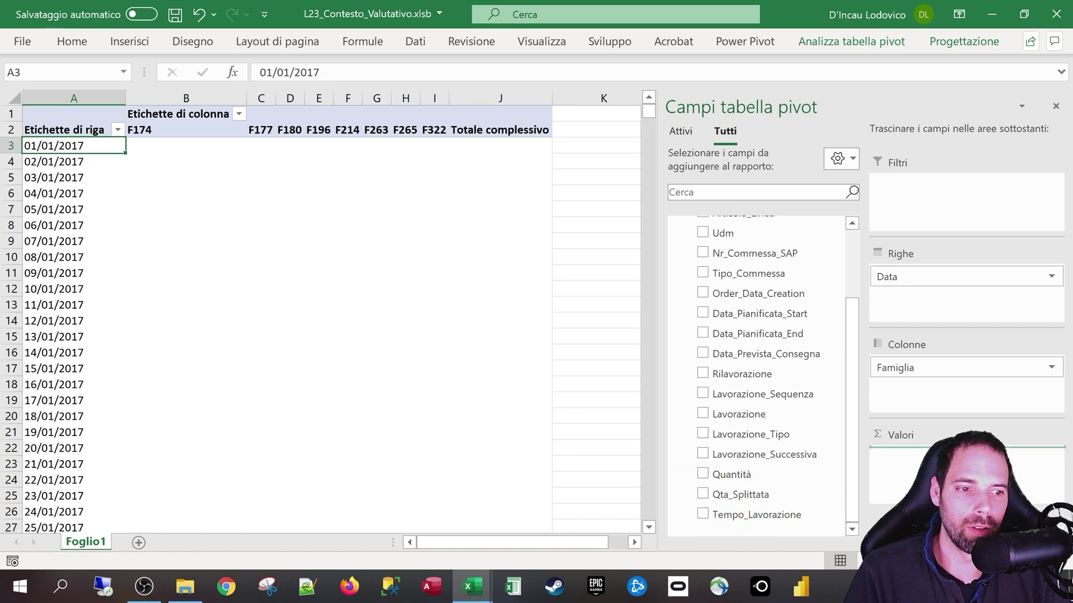
left_click(702, 474)
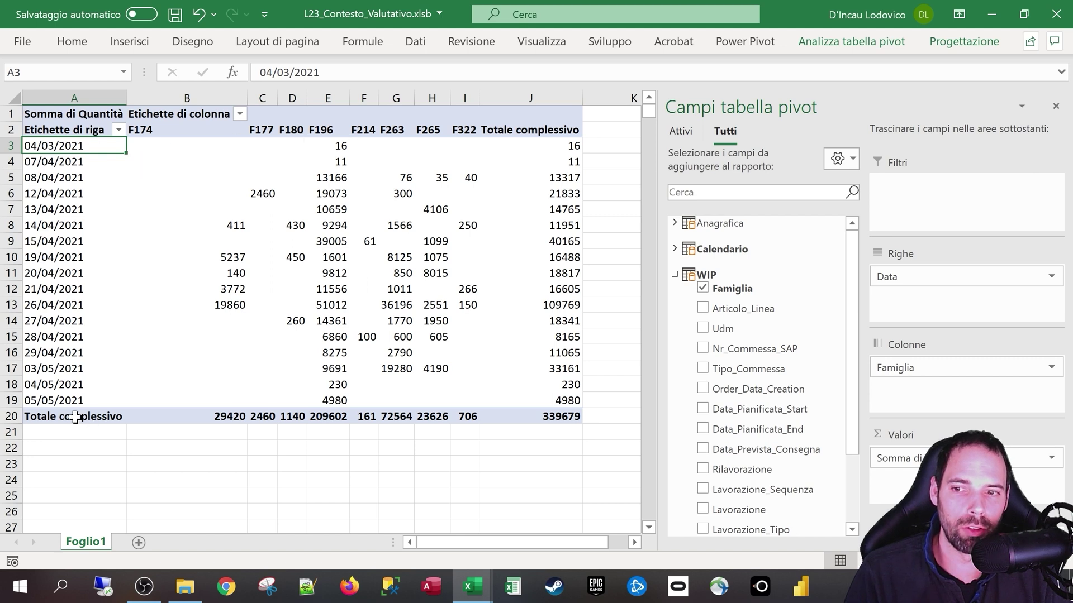
left_click_drag(75, 417, 71, 509)
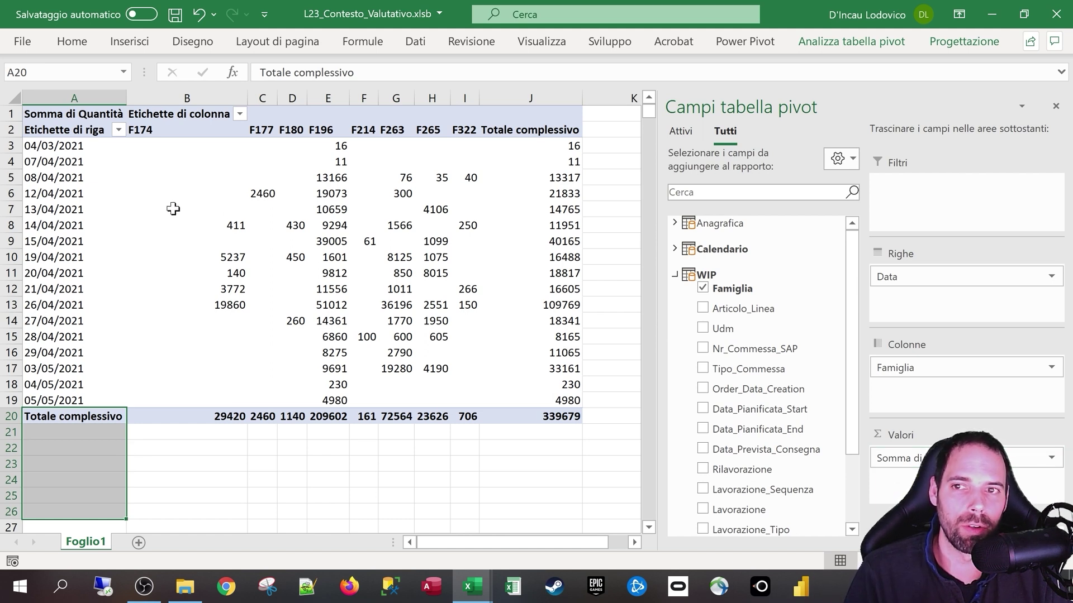
left_click_drag(73, 134, 568, 411)
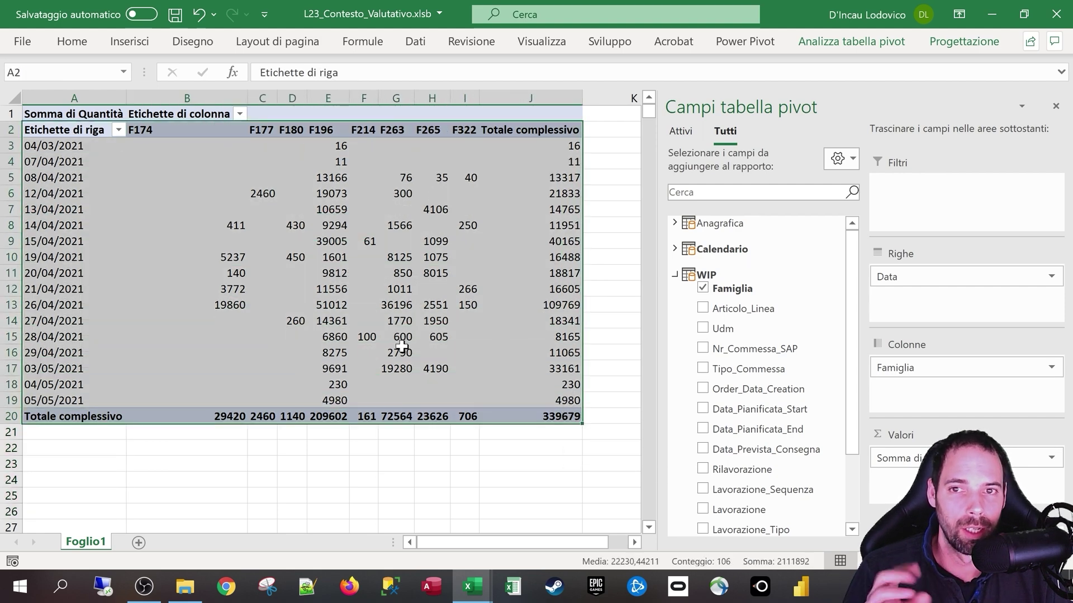
left_click(282, 237)
left_click(84, 133)
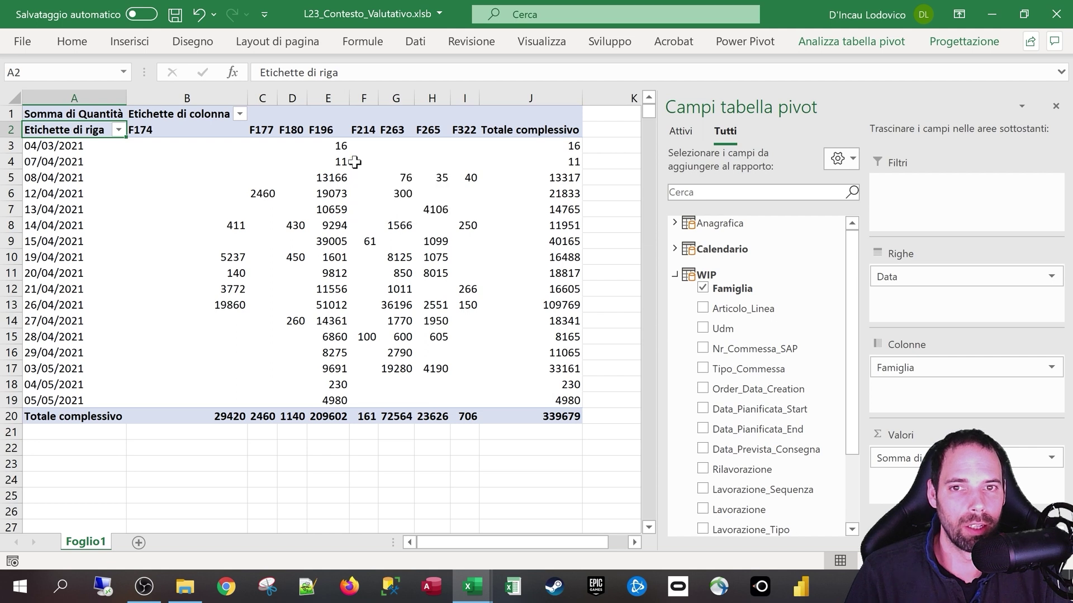
key("Up")
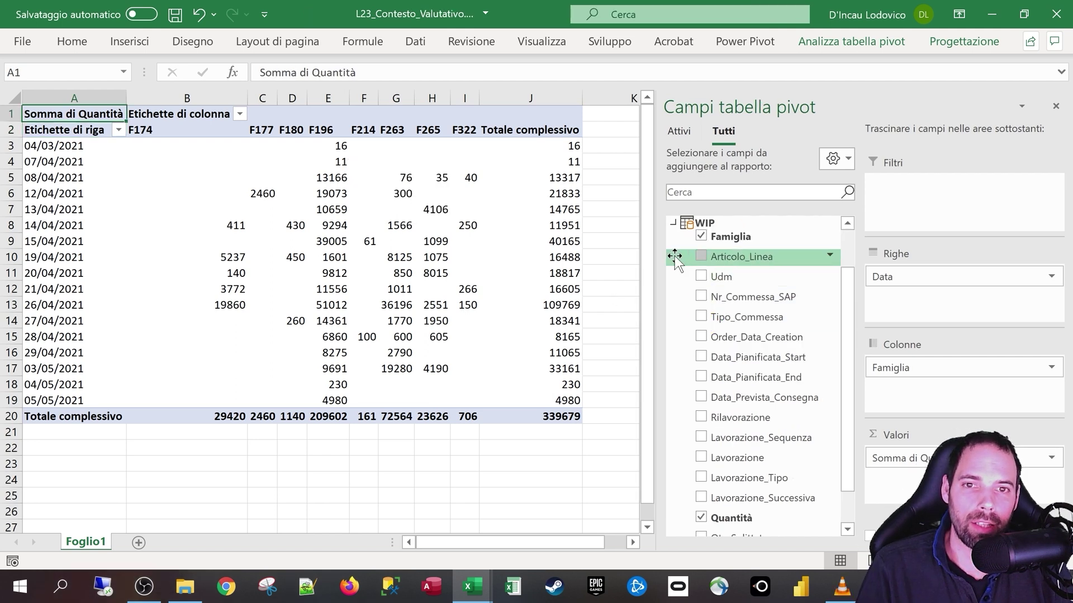
Add Anagrafica's TipoProdotto as a report filter set to (vuoto), cutting the total to 130077
left_click(674, 224)
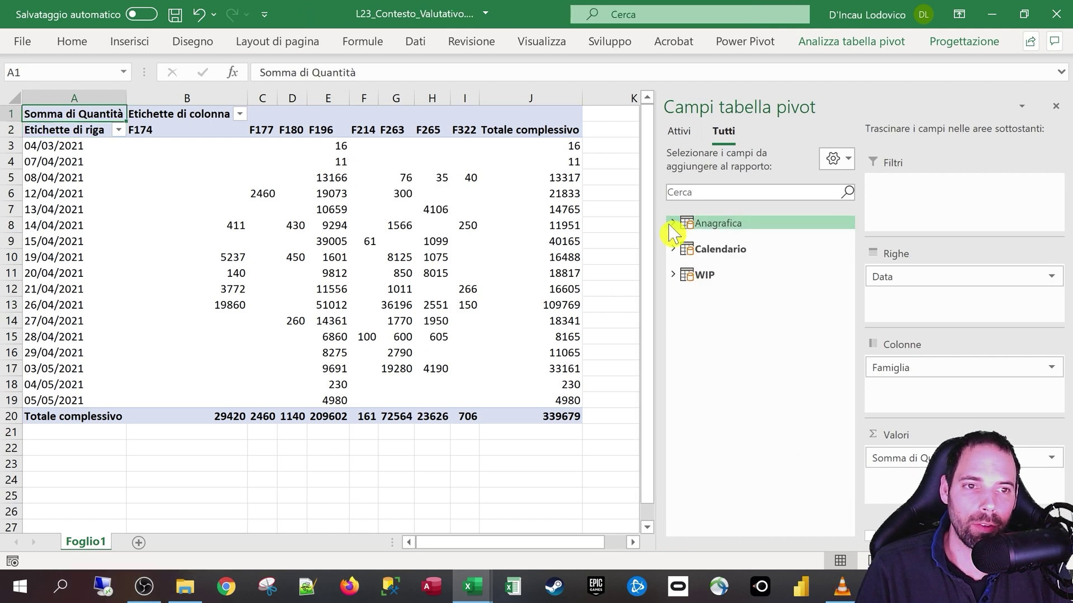
left_click(672, 223)
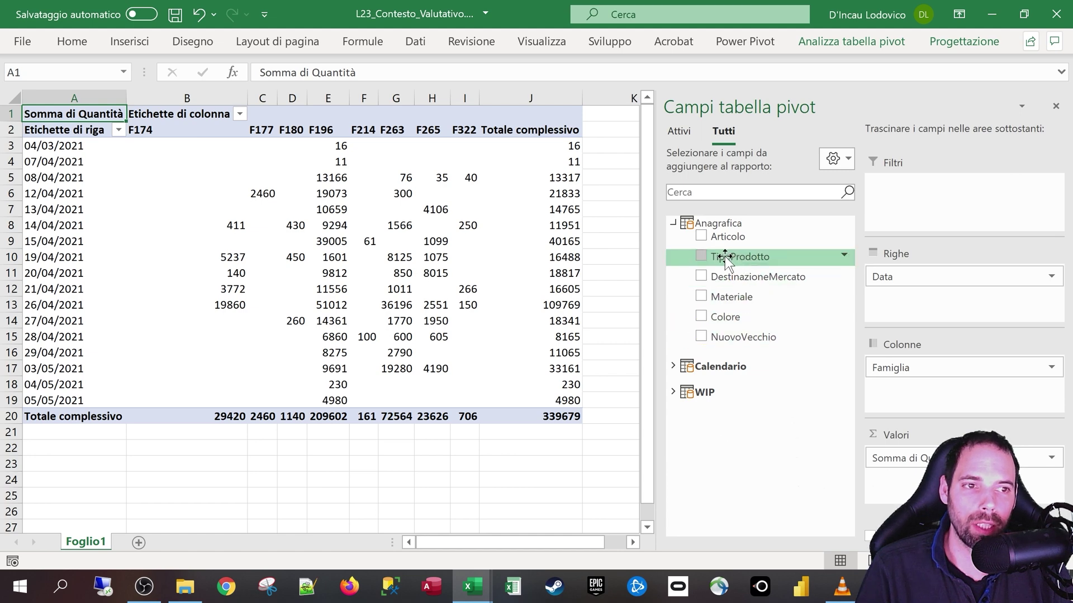
left_click_drag(724, 257, 912, 211)
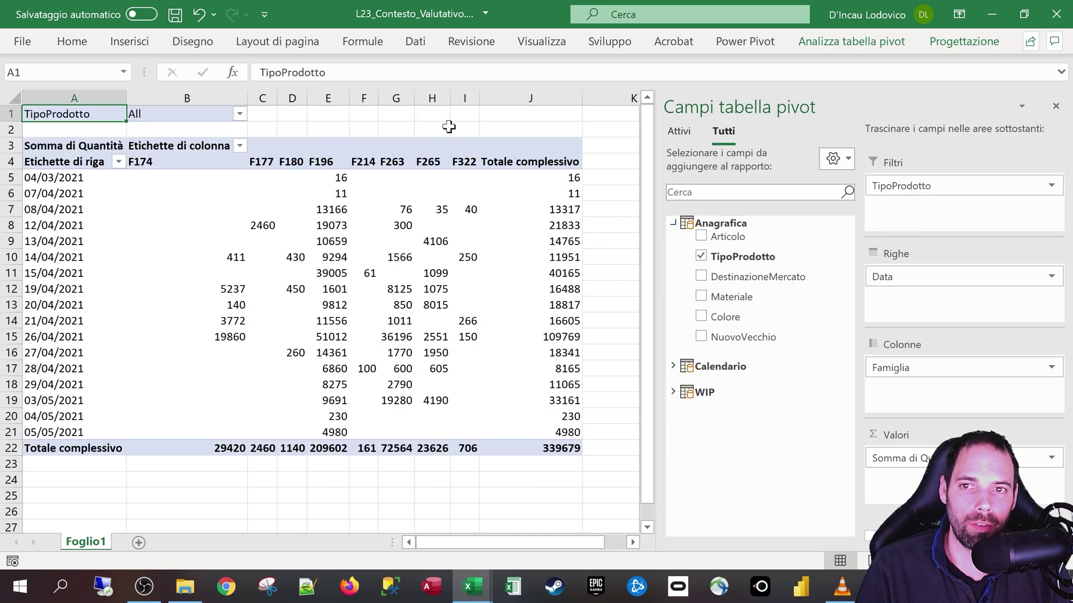
left_click(240, 115)
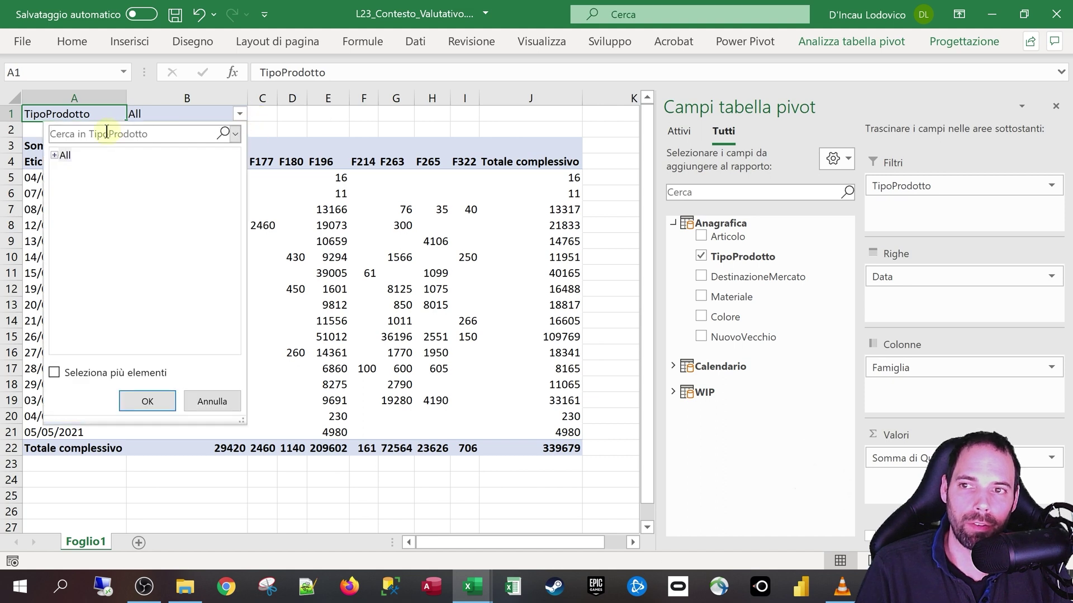
left_click(54, 156)
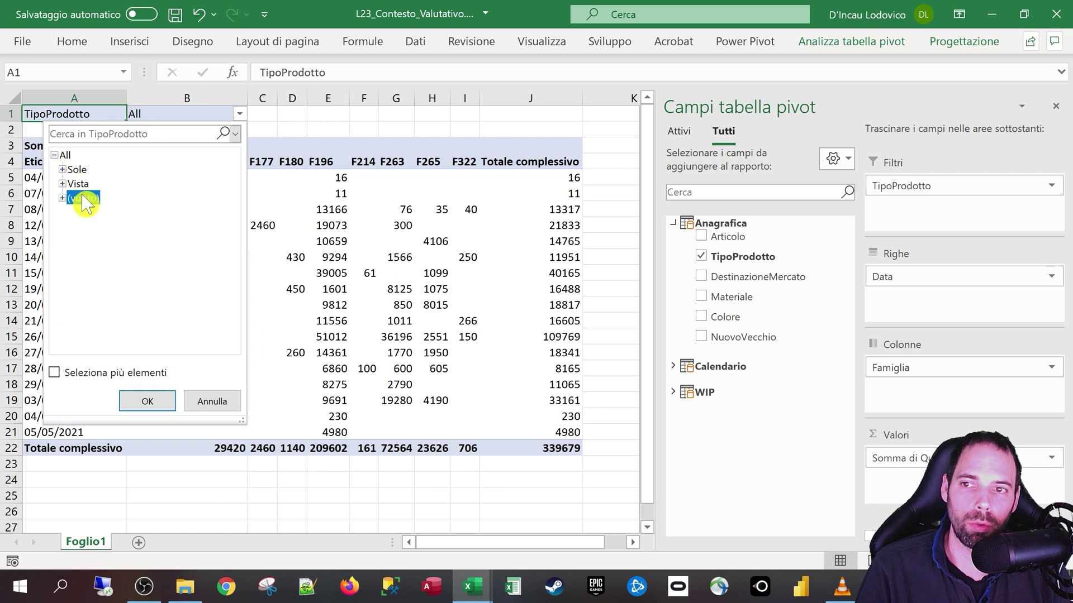
left_click(147, 401)
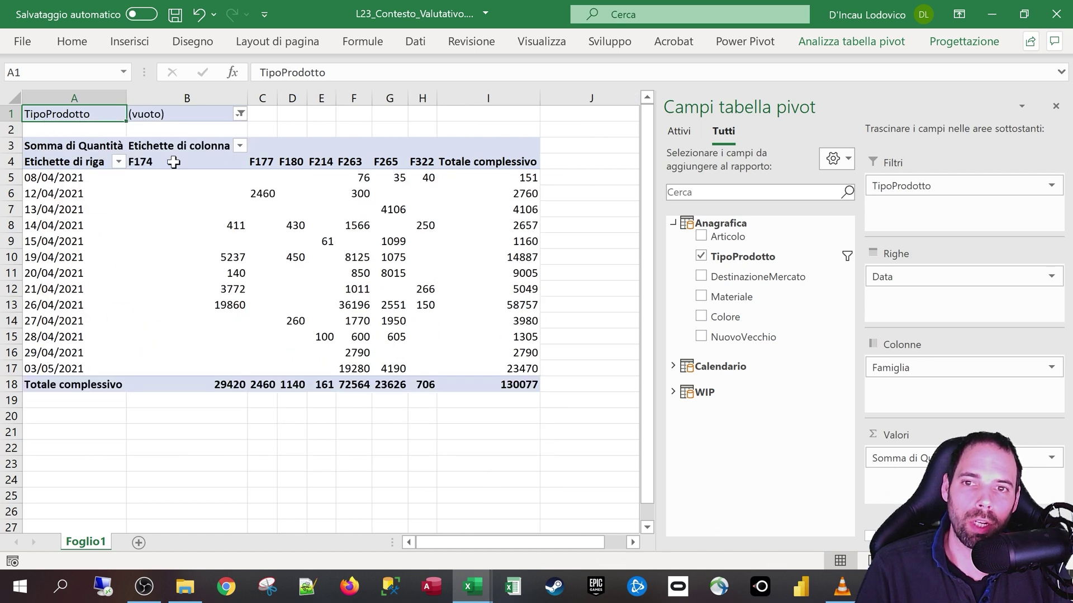
mouse_move(202, 179)
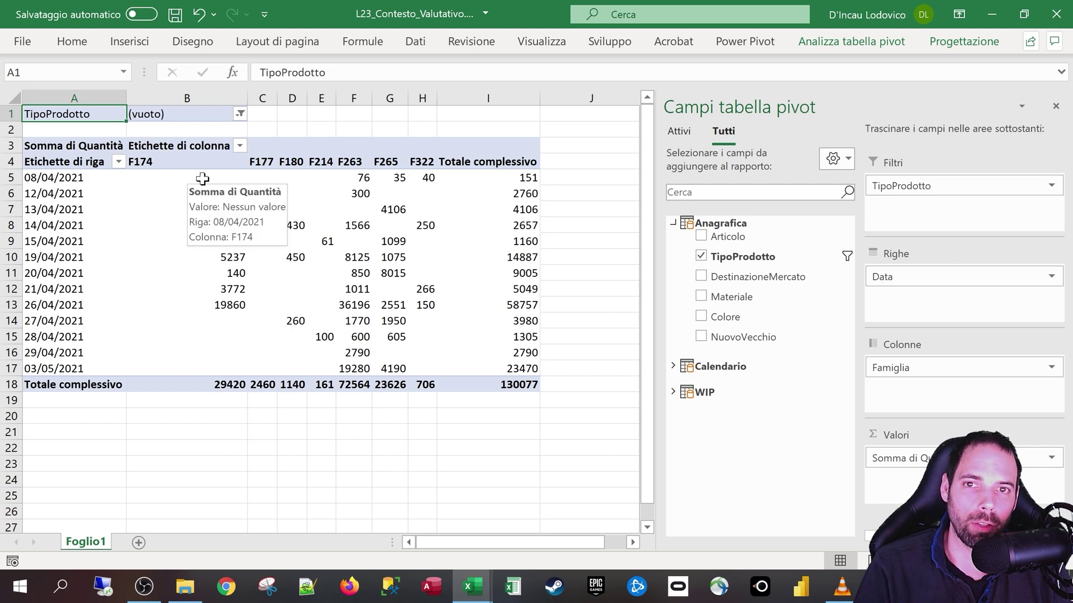
Reopen the Power Pivot data model in diagram view
left_click(732, 44)
left_click(32, 95)
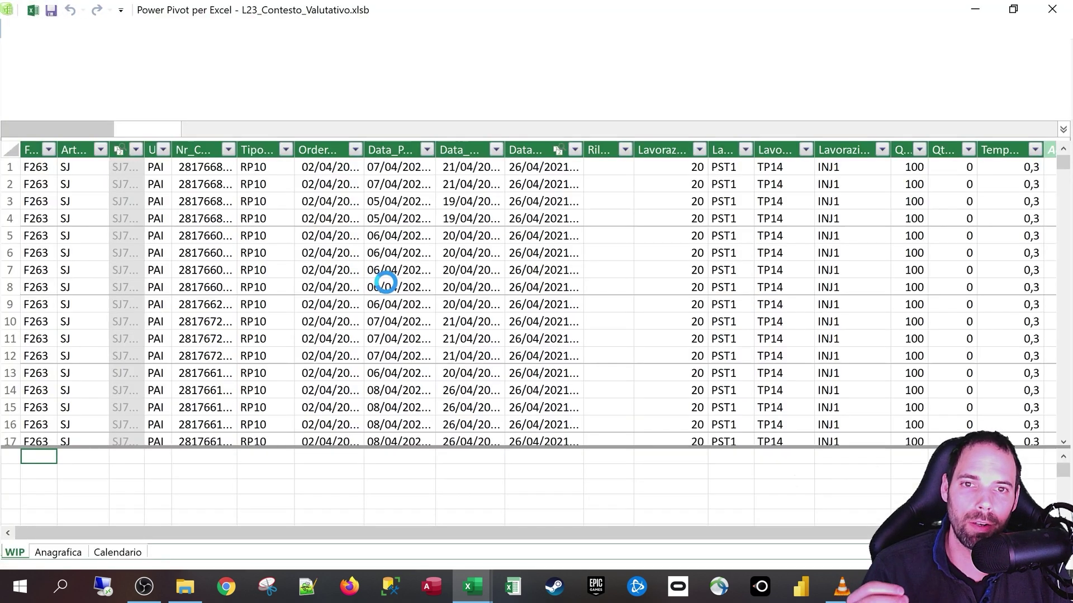
left_click(871, 70)
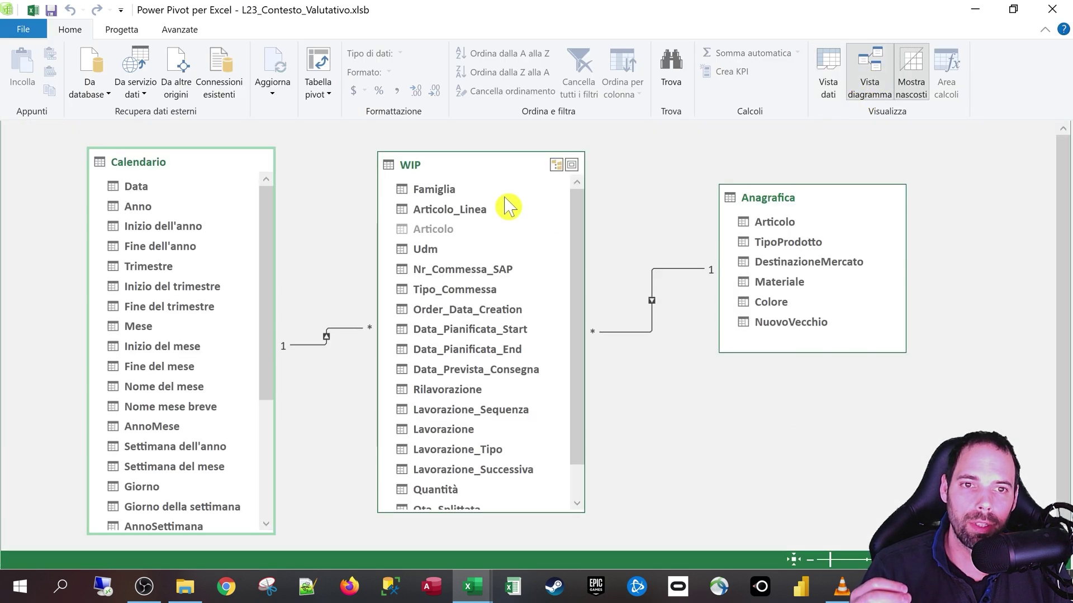
Reposition the Anagrafica and WIP tables and check Articolo and TipoProdotto data types
left_click_drag(784, 198, 756, 183)
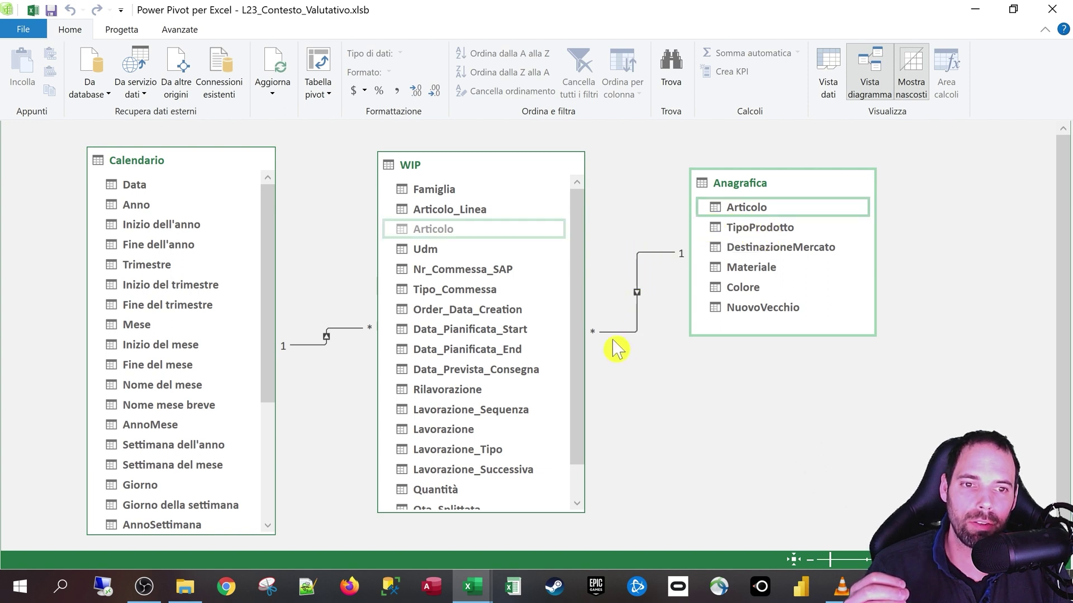
left_click_drag(447, 165, 426, 162)
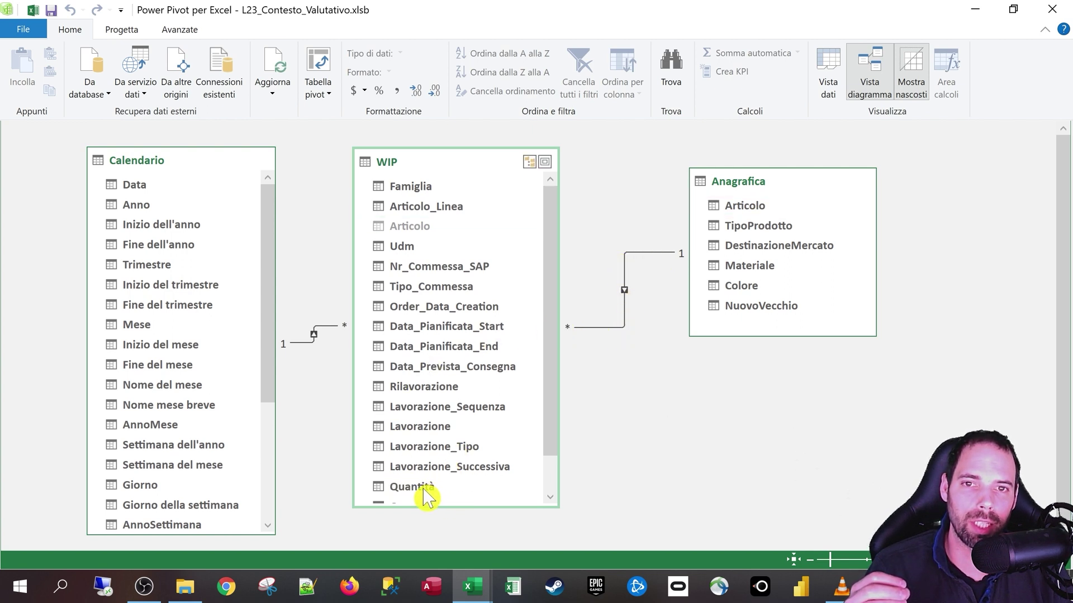
left_click_drag(738, 180, 726, 178)
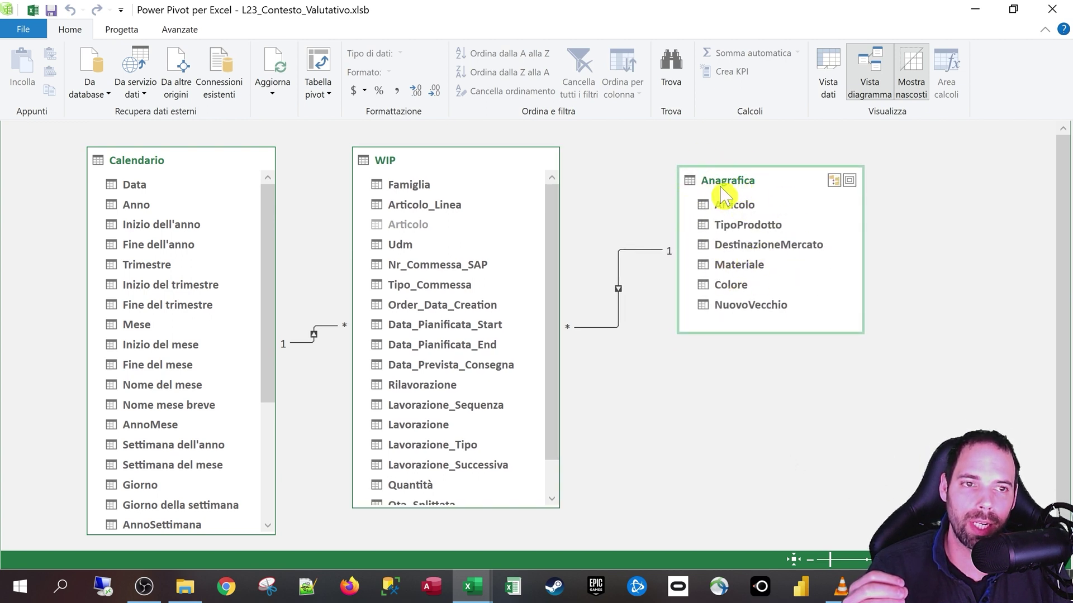
left_click(732, 206)
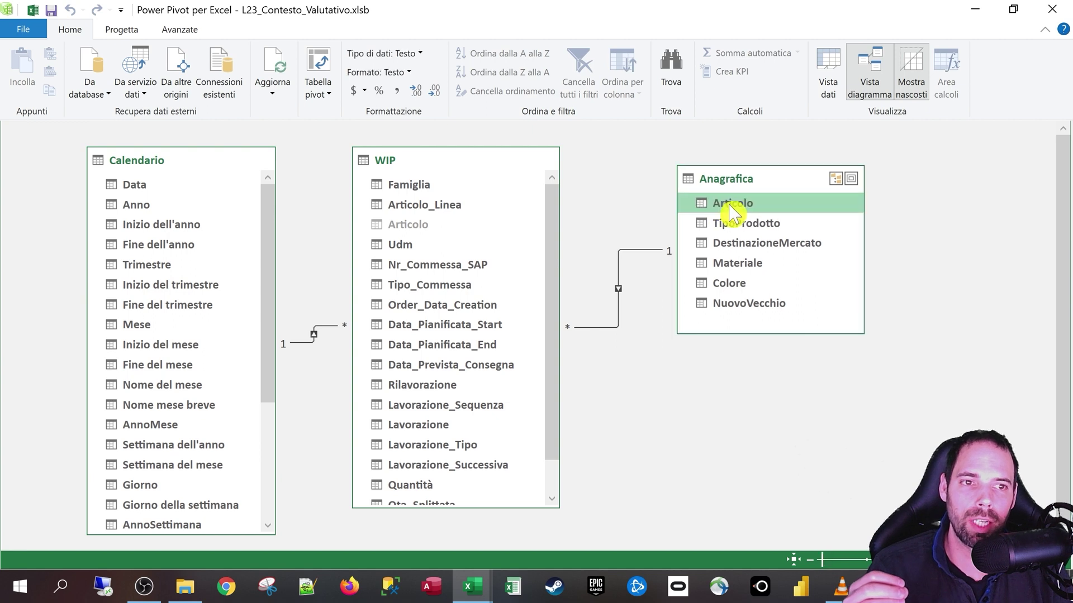
left_click(735, 223)
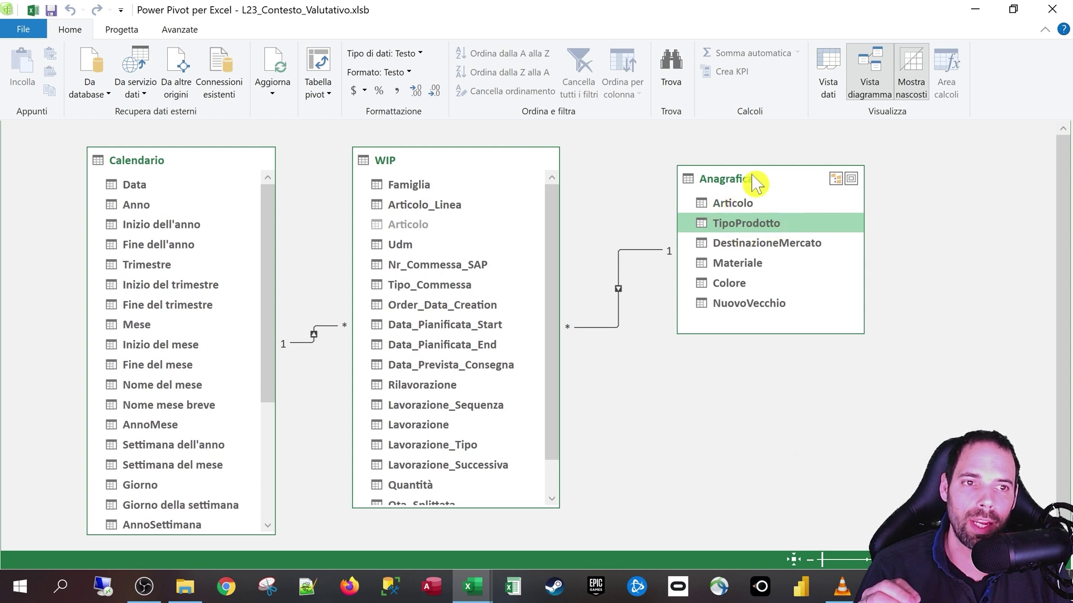
left_click_drag(752, 179, 747, 186)
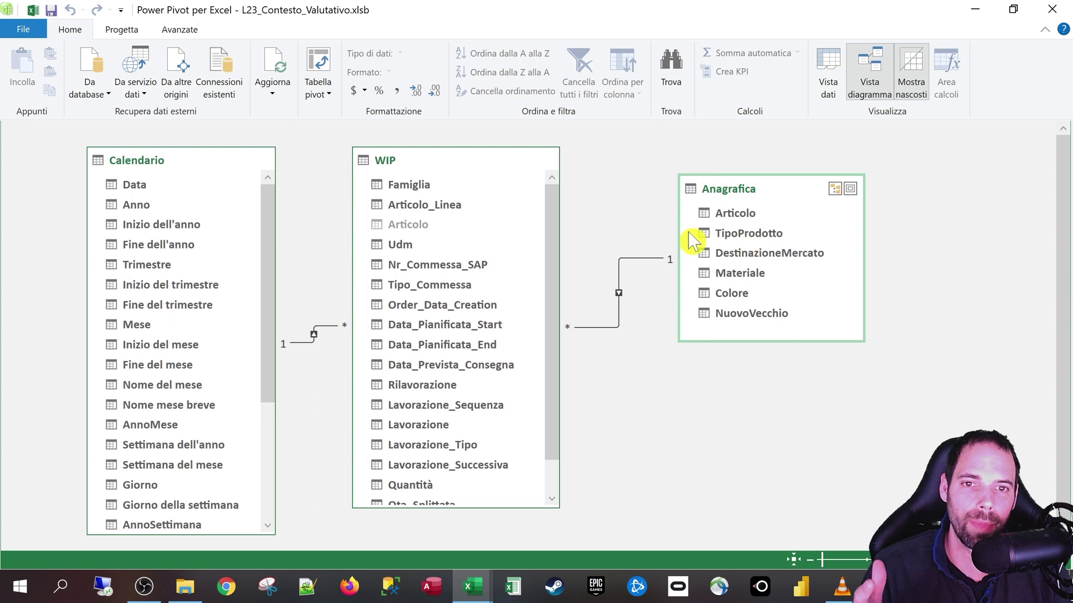
mouse_move(444, 160)
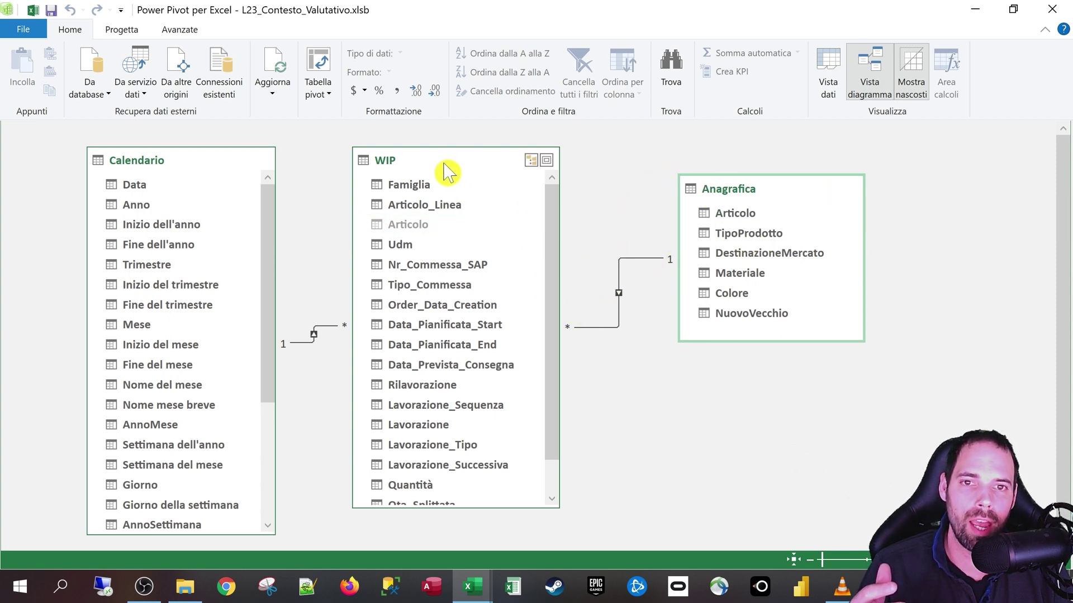
Rearrange the WIP, Calendario and Anagrafica boxes, checking TipoProdotto's data type
mouse_move(447, 170)
left_mouse_down()
mouse_move(485, 199)
mouse_move(473, 184)
left_mouse_up()
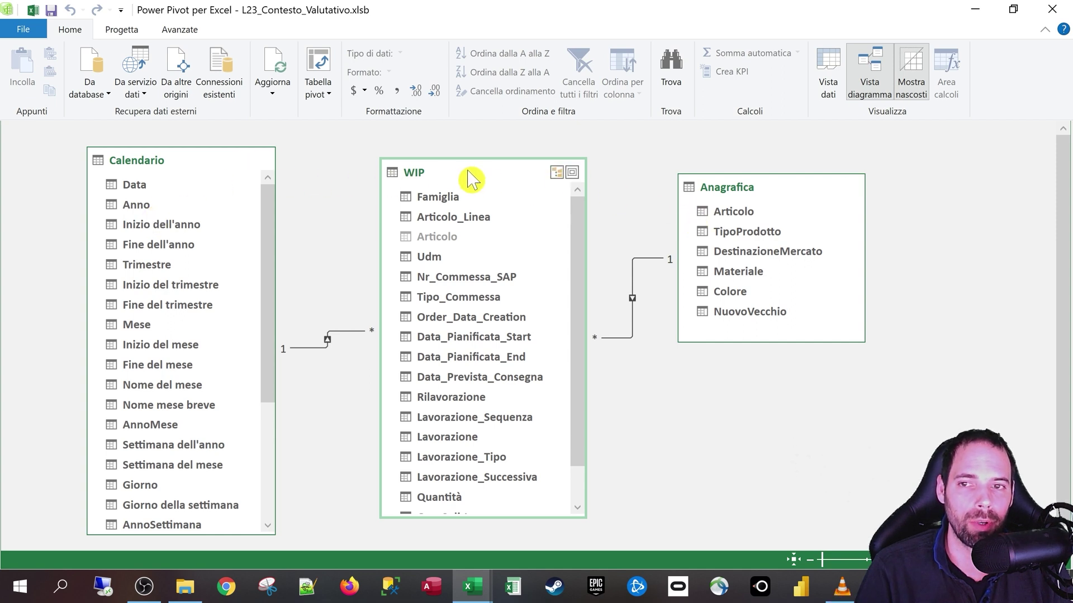
left_click_drag(446, 176, 429, 184)
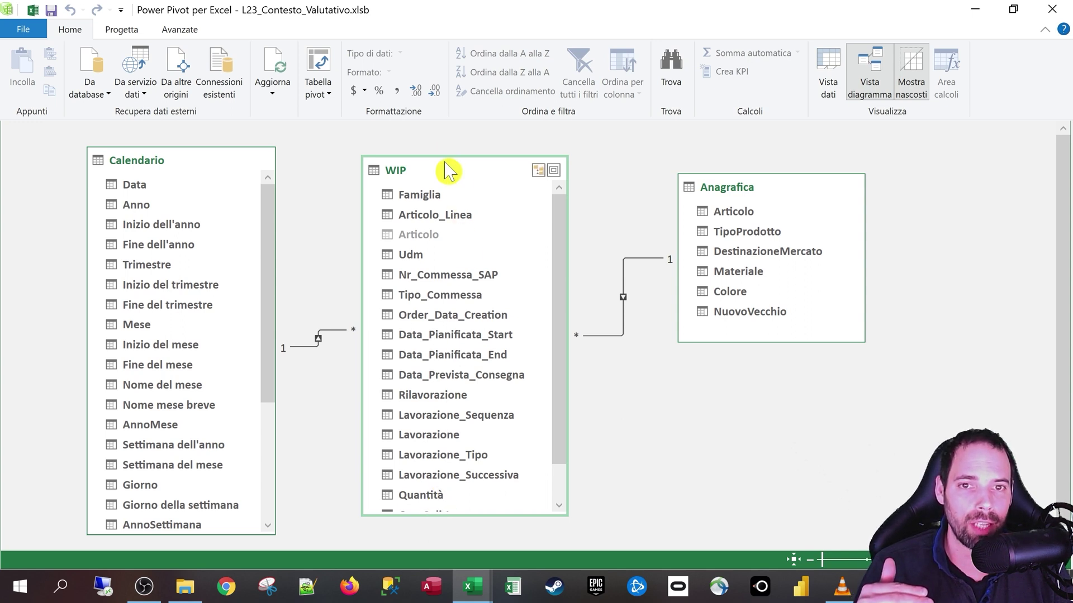
mouse_move(451, 177)
left_mouse_down()
mouse_move(452, 232)
mouse_move(447, 183)
left_mouse_up()
left_click_drag(175, 170, 171, 169)
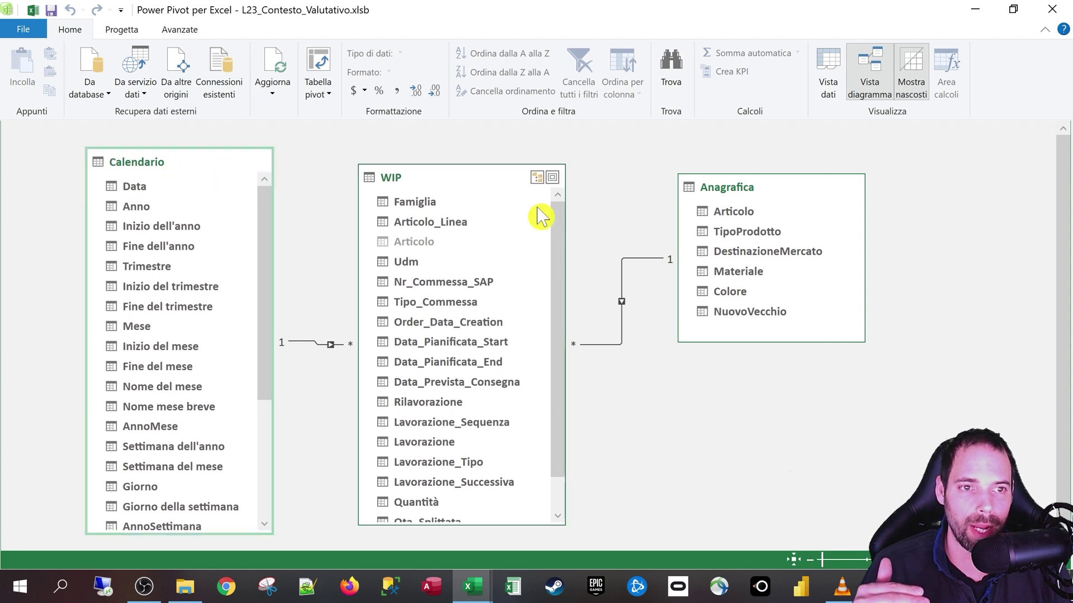
left_click_drag(735, 188, 738, 195)
left_click(748, 239)
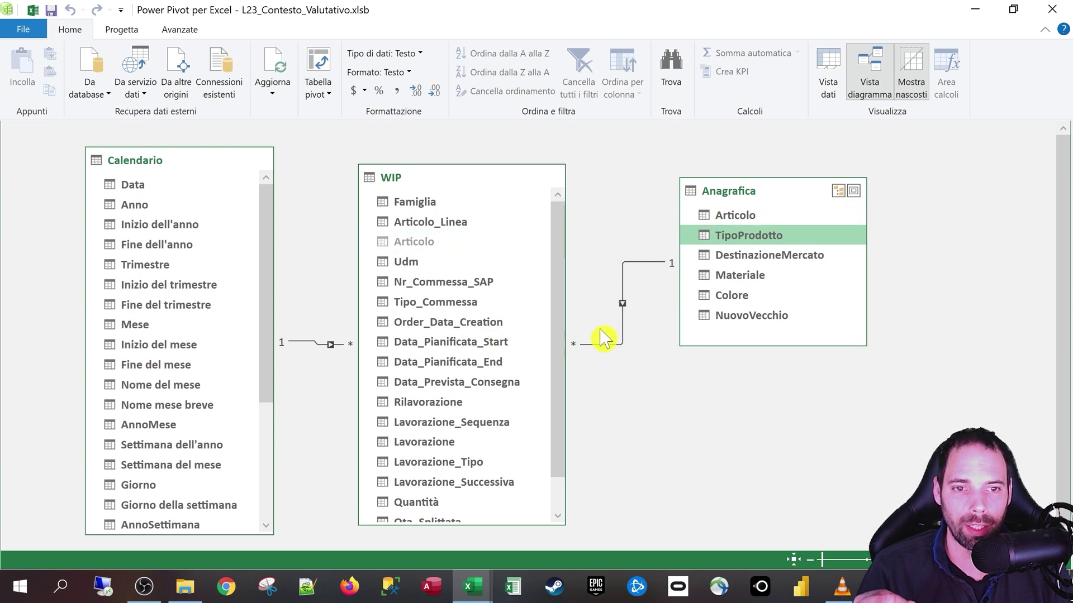
left_click_drag(467, 186, 486, 189)
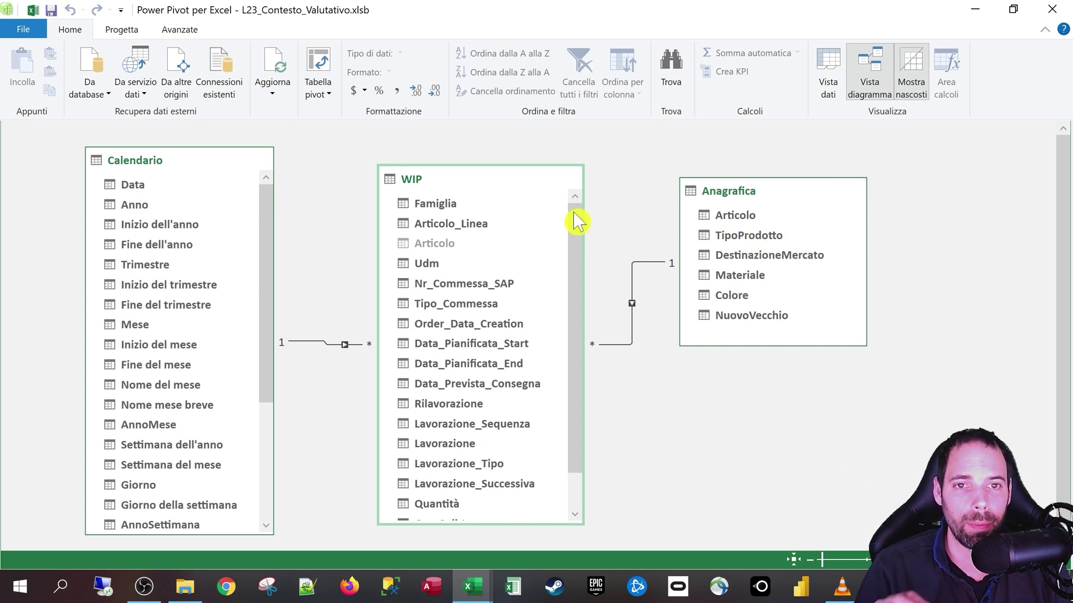
left_click_drag(510, 182, 497, 172)
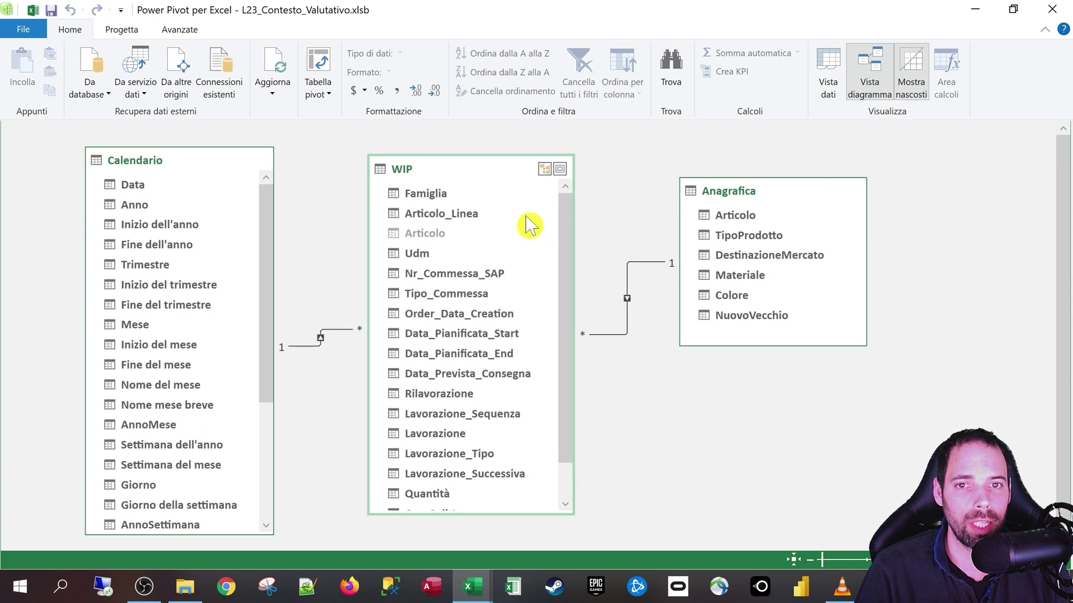
left_click_drag(567, 302, 574, 371)
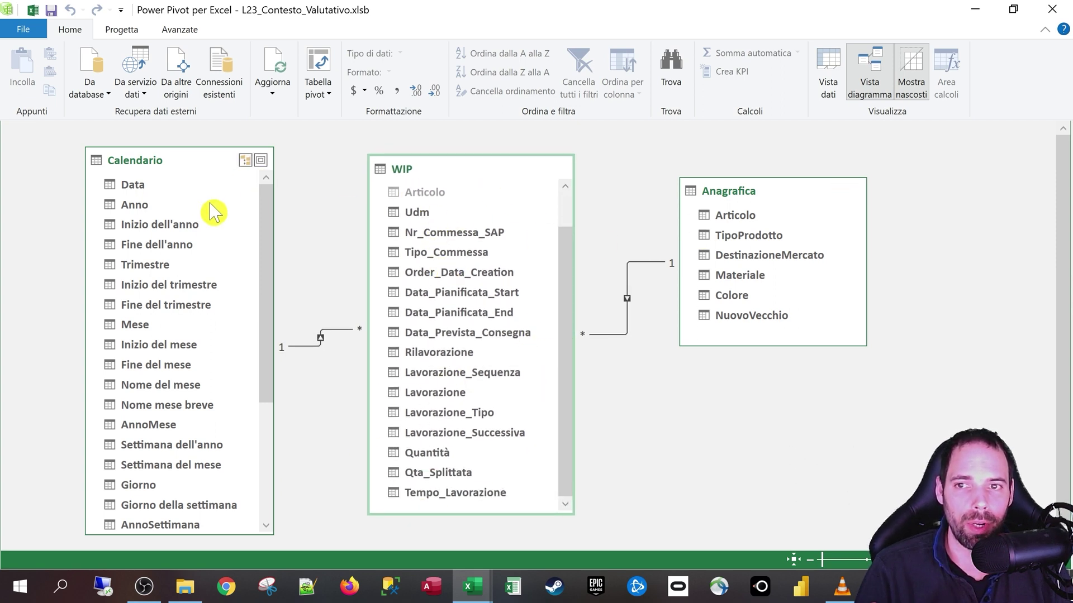
left_click(184, 162)
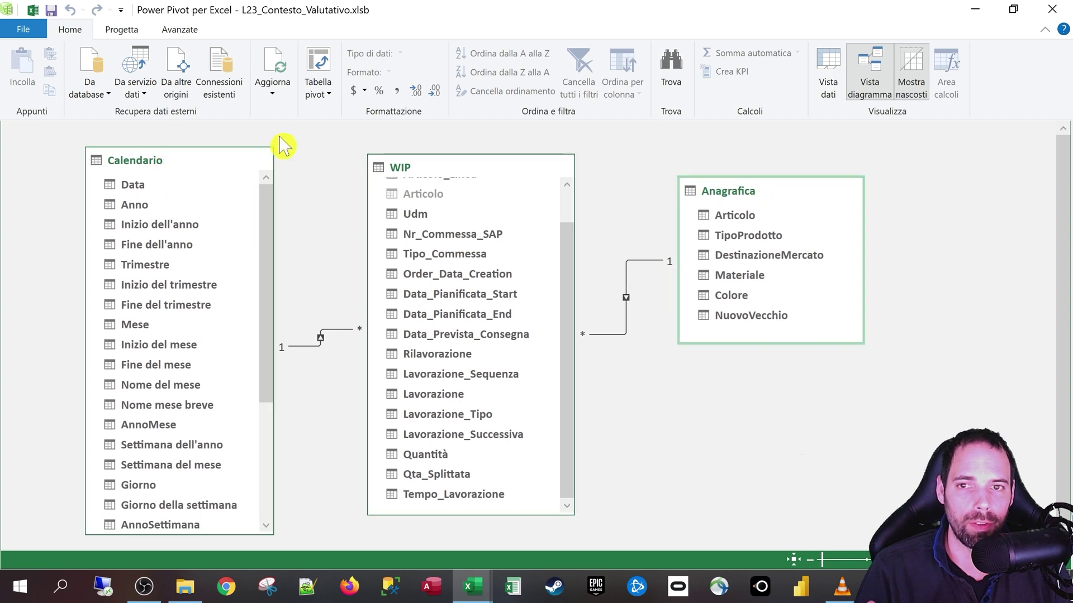
left_click_drag(448, 173, 466, 175)
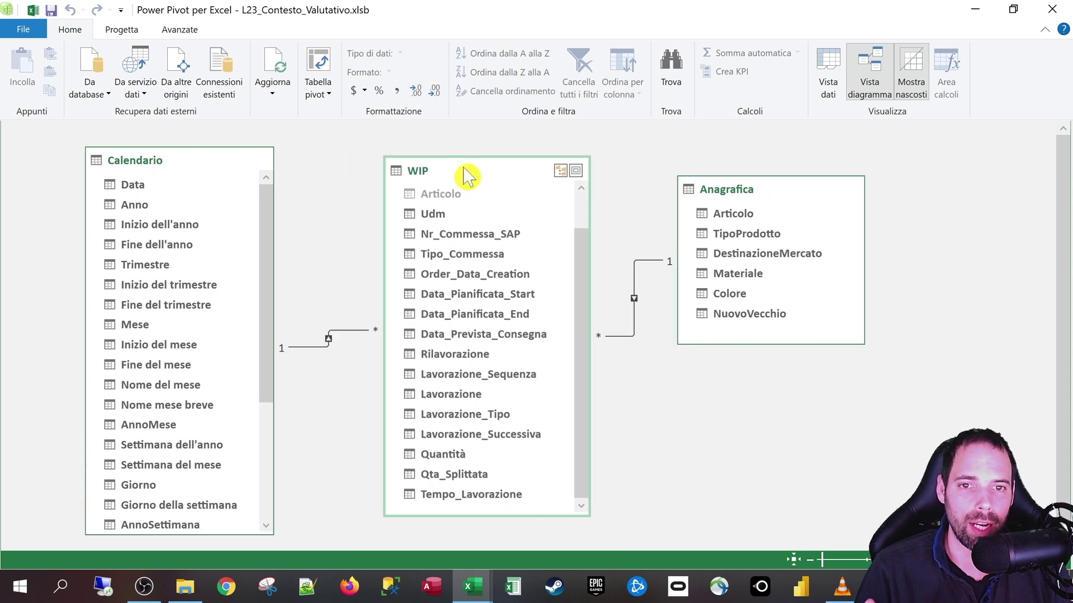
Check data types of WIP's Nr_Commessa_SAP, Data_Pianificata_Start, Rilavorazione and Quantità columns
left_click(447, 235)
scroll(468, 304, "up", 1)
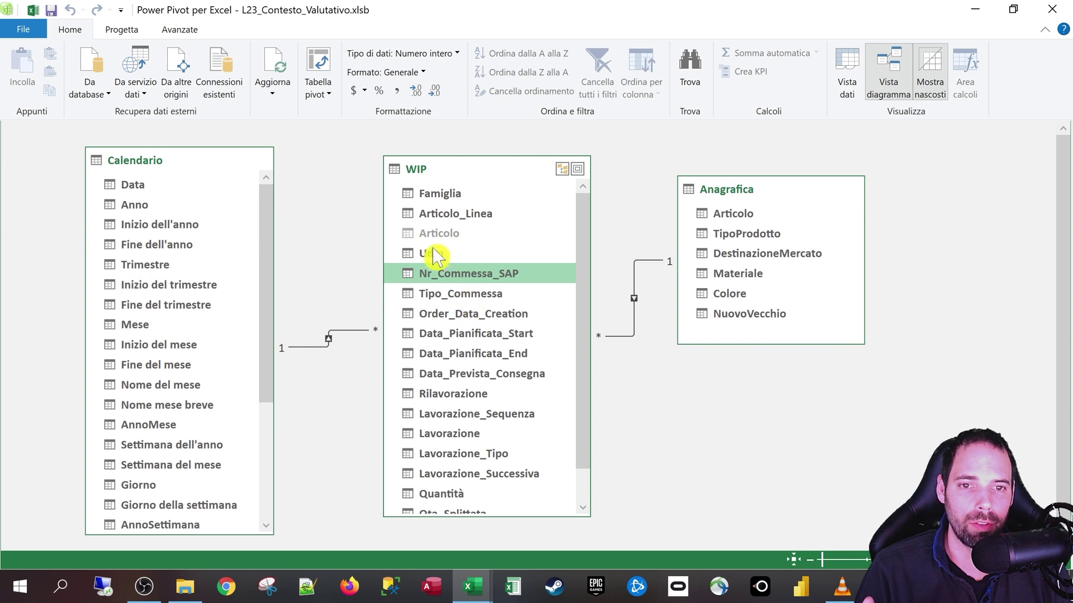
left_click(456, 335)
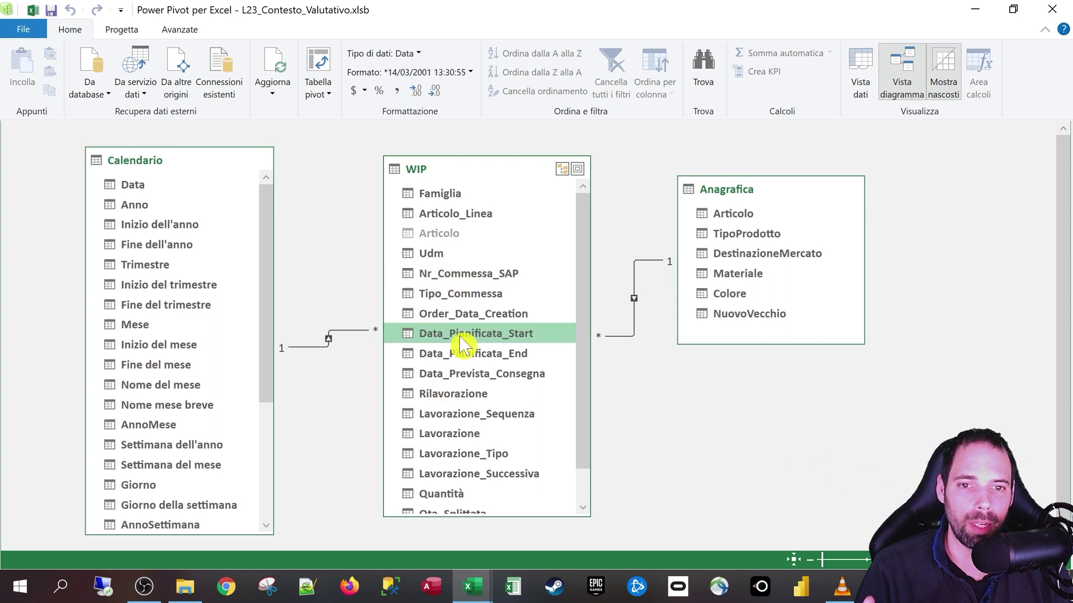
left_click(478, 393)
scroll(478, 380, "down", 1)
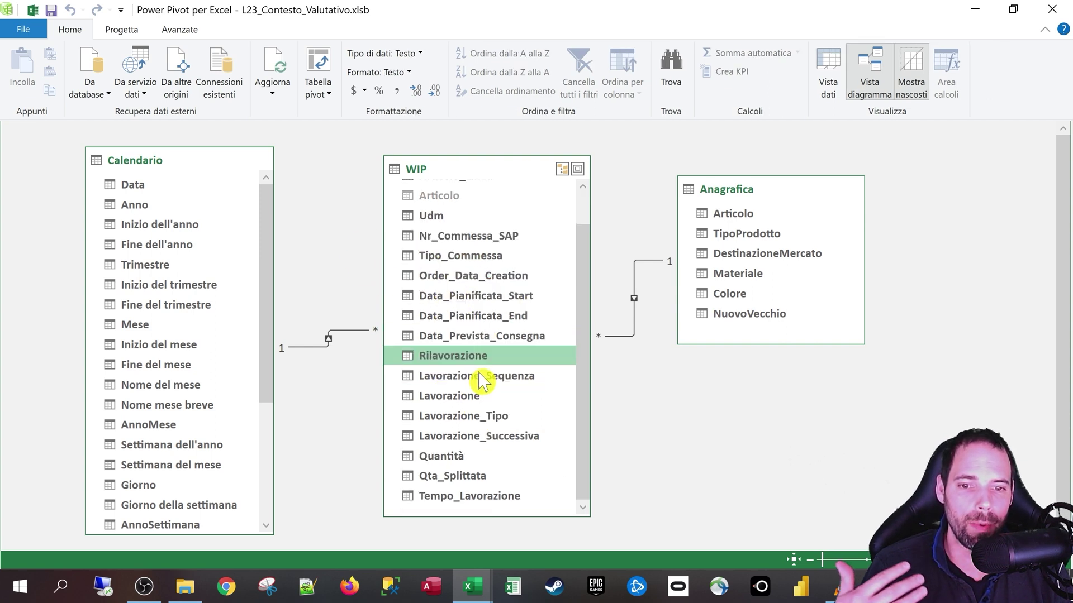
left_click(441, 456)
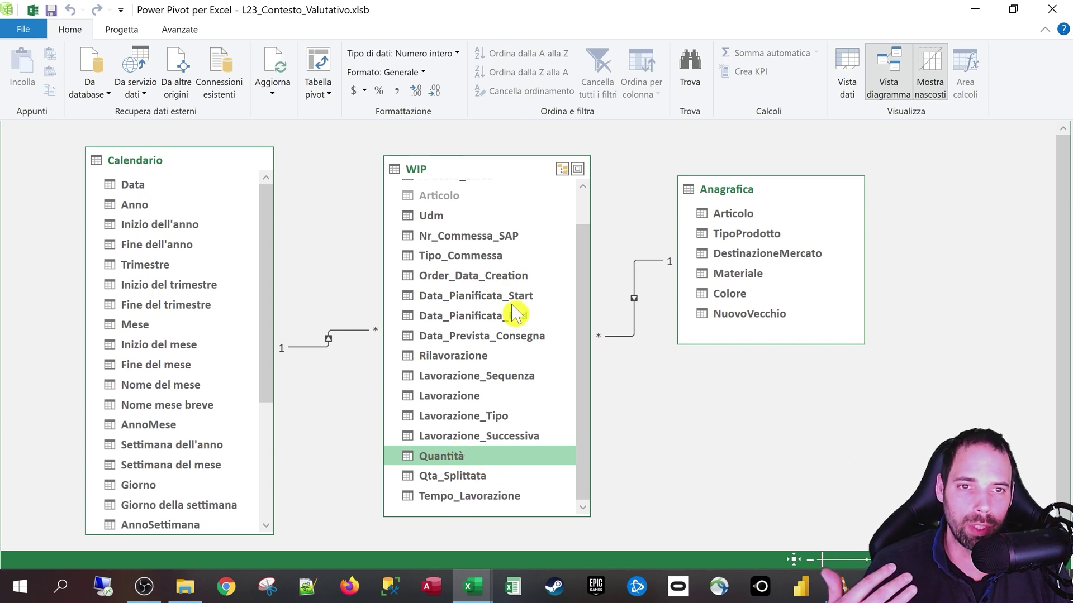
Add Udm as a pivot report filter set to PAI, cutting the grand total to 125660
left_click(1027, 16)
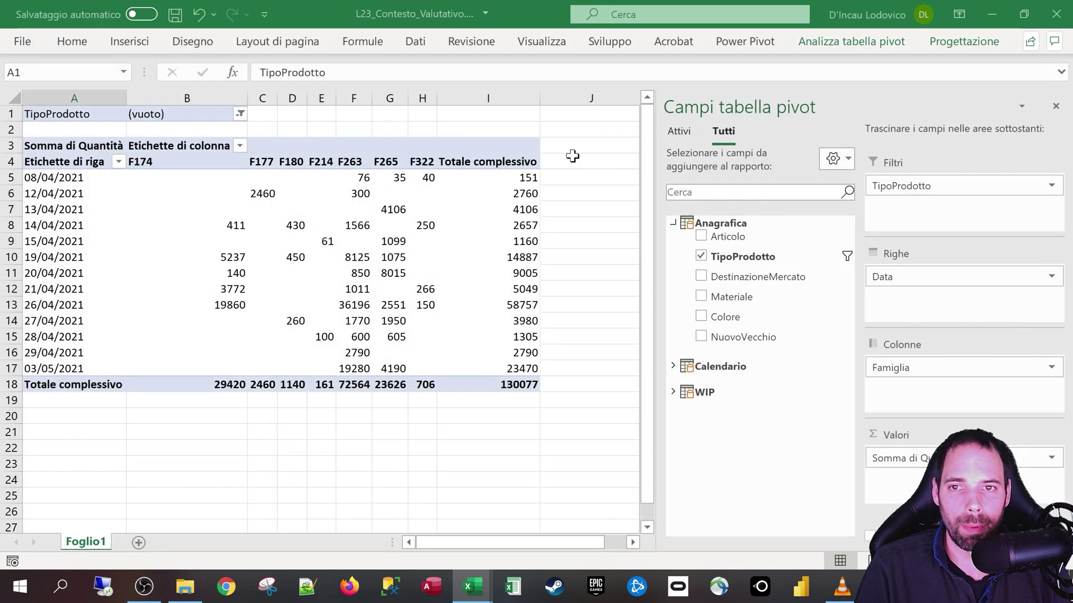
left_click(262, 193)
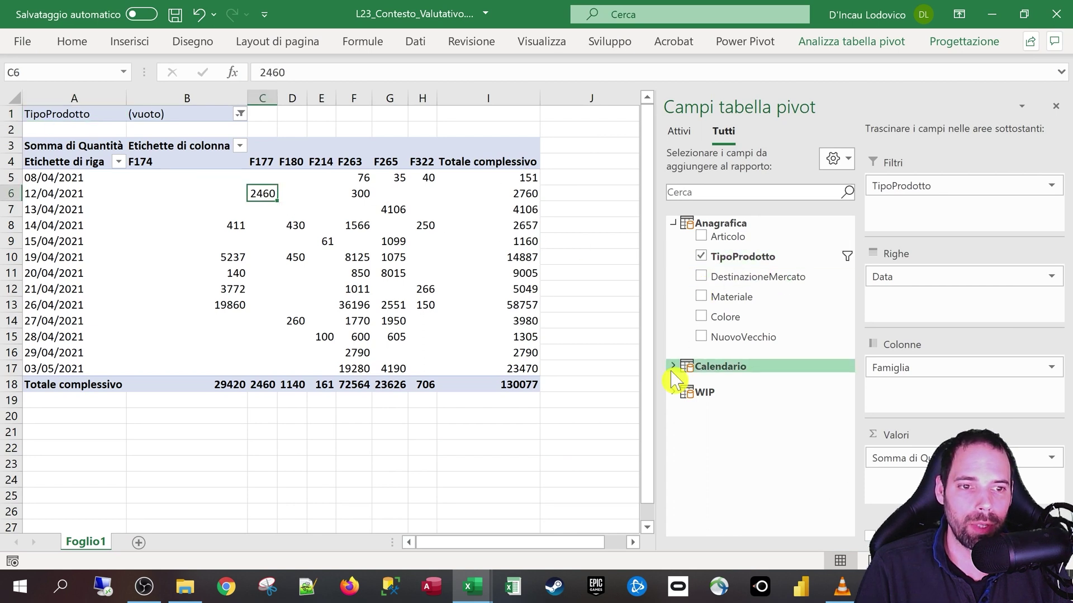
left_click(673, 392)
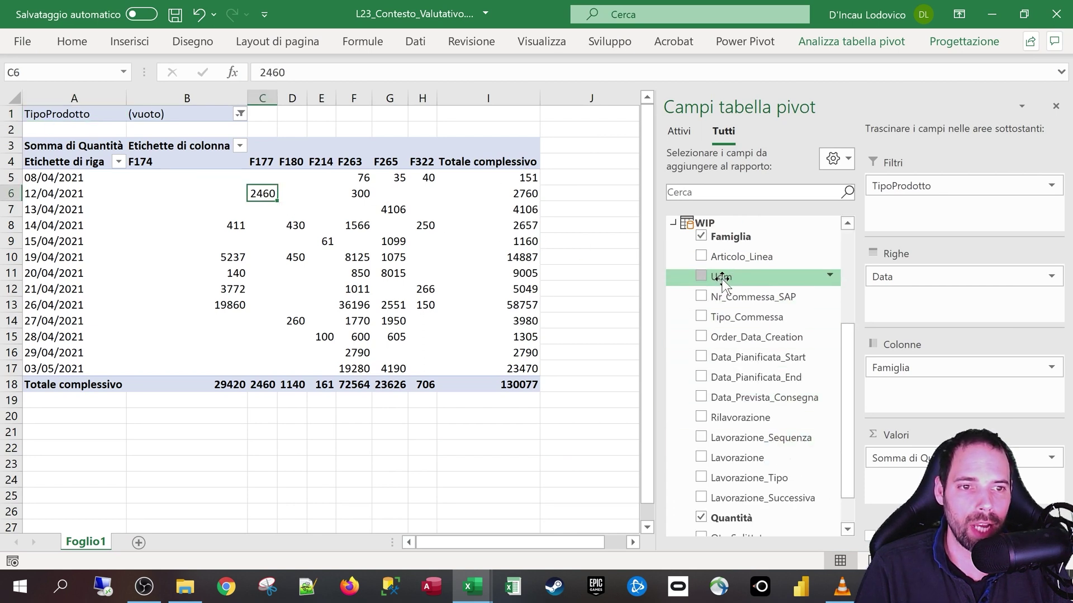
left_click_drag(721, 276, 885, 209)
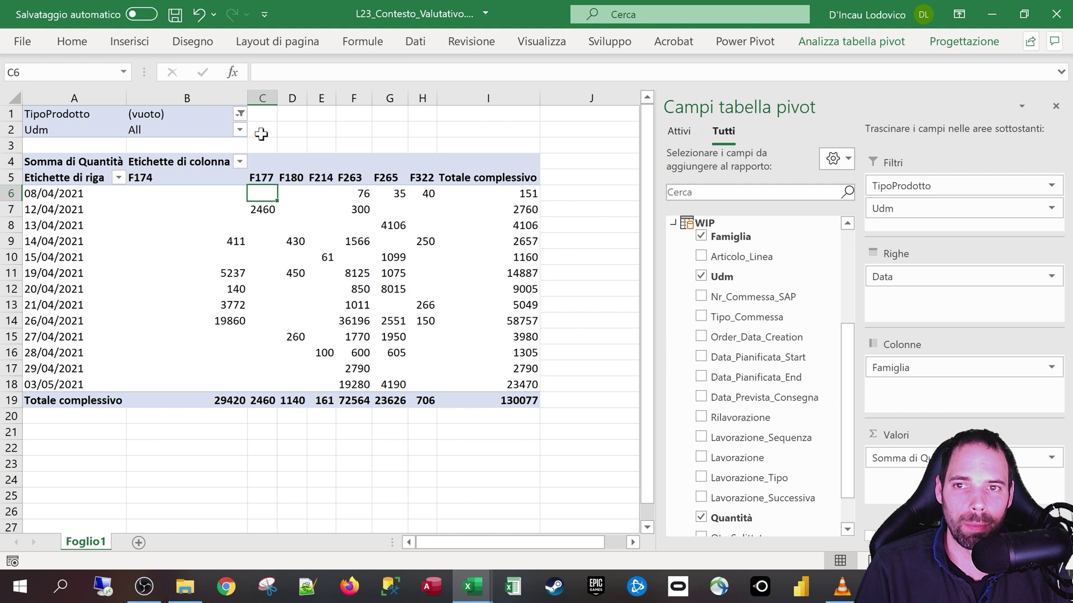
left_click(239, 130)
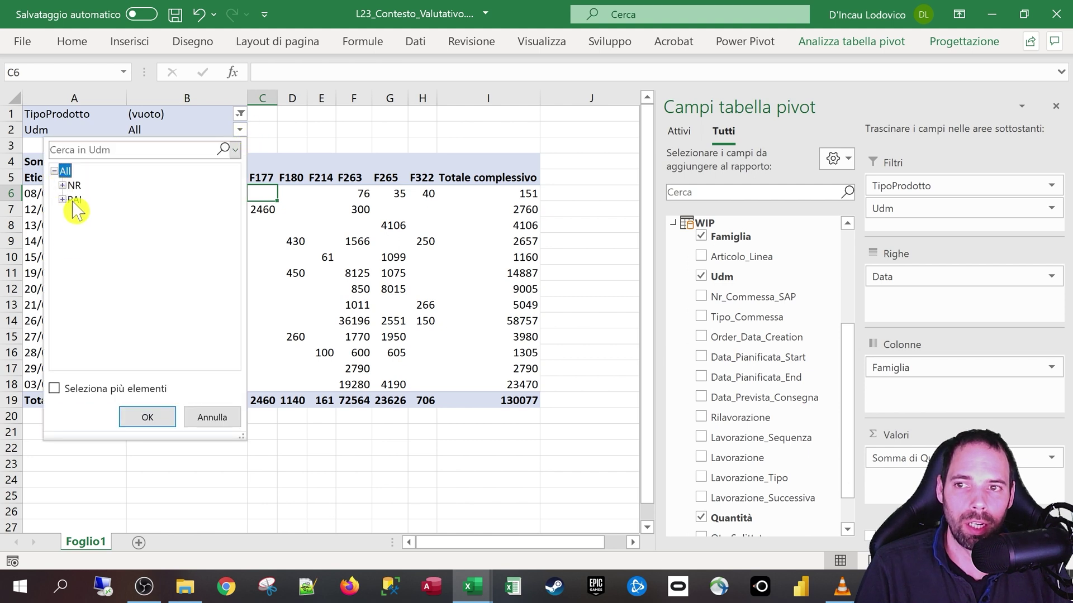
left_click(143, 415)
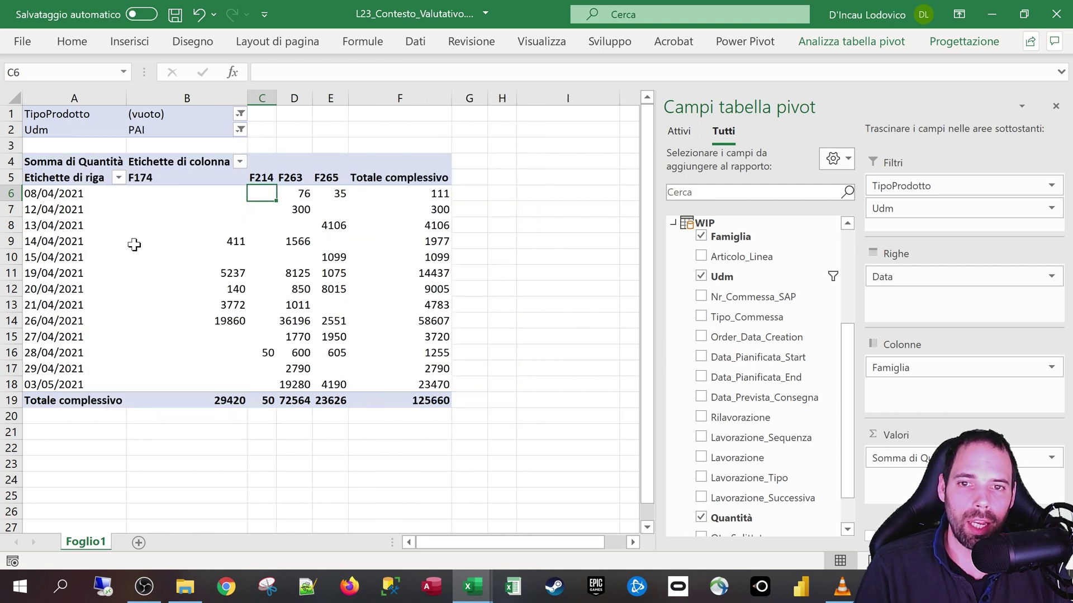
left_click(84, 162)
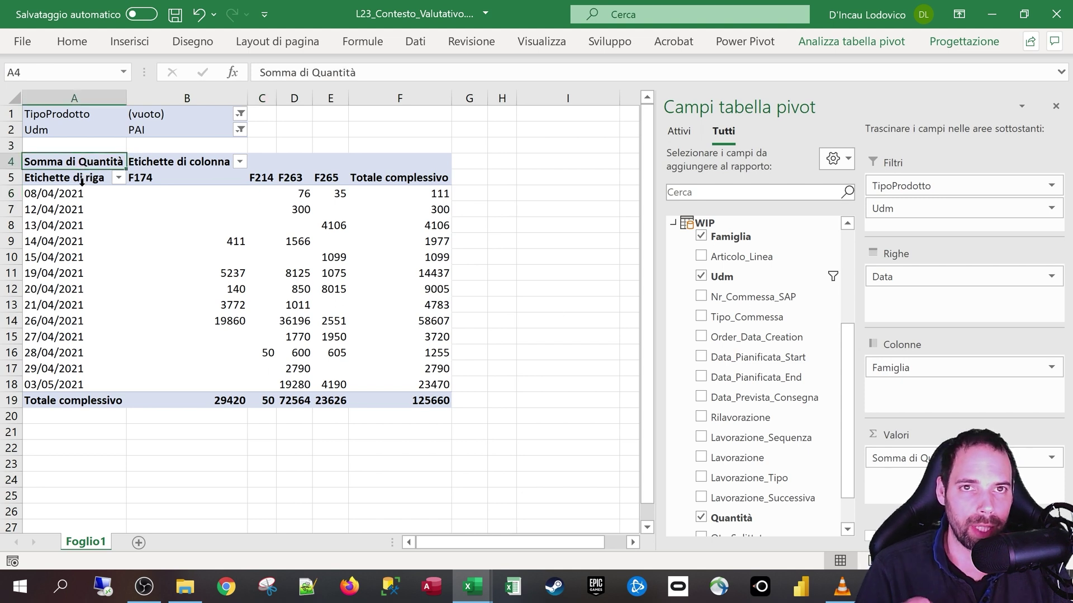
left_click(267, 226)
left_click(852, 44)
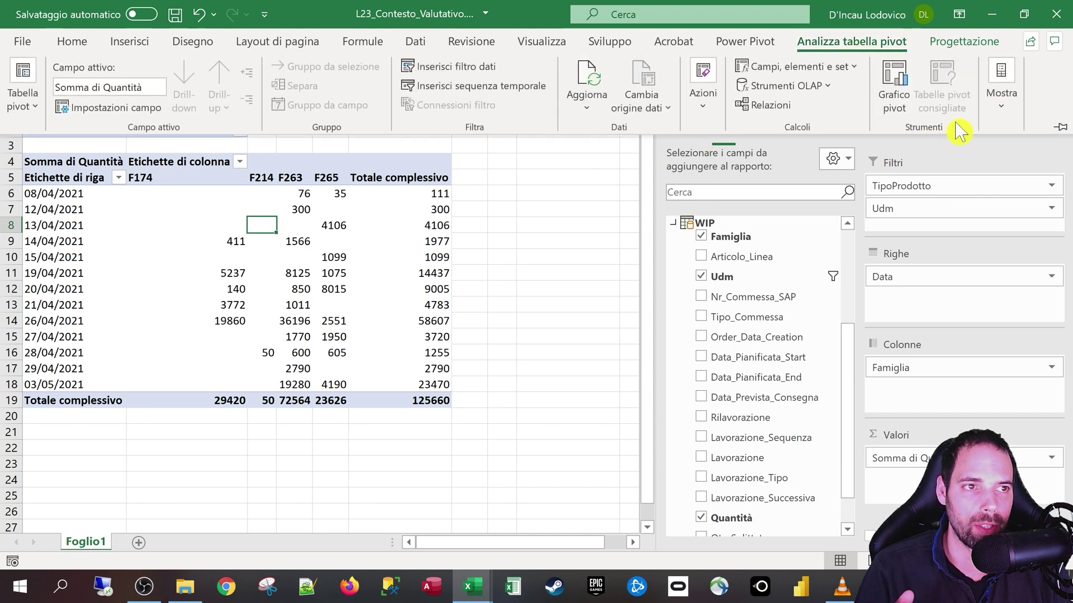
Switch the pivot report layout to tabular form so Data and Famiglia appear as headers
left_click(963, 42)
left_click(143, 106)
left_click(212, 221)
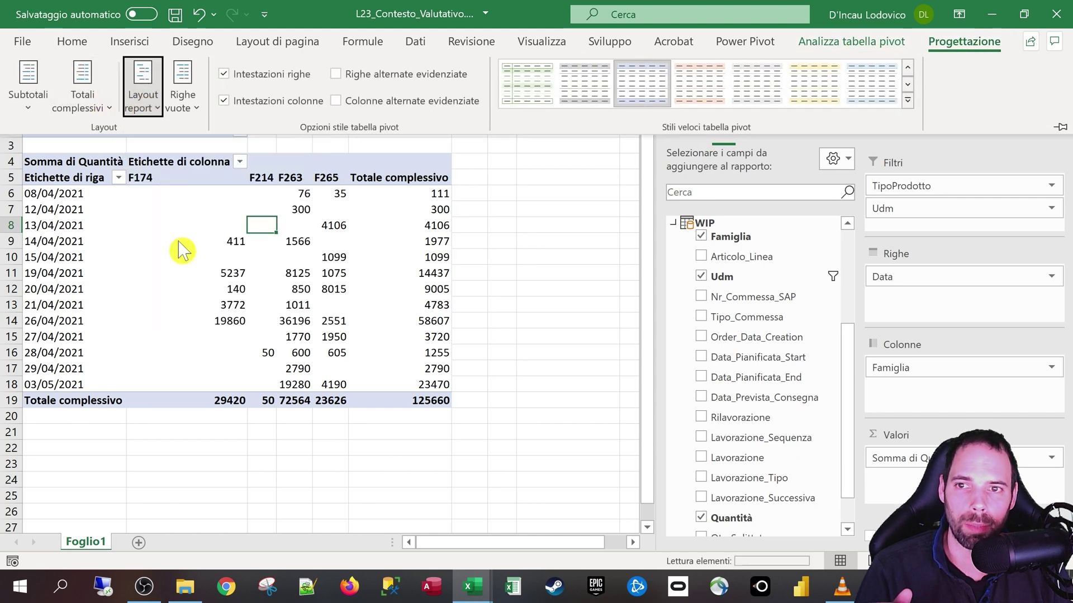
left_click(163, 229)
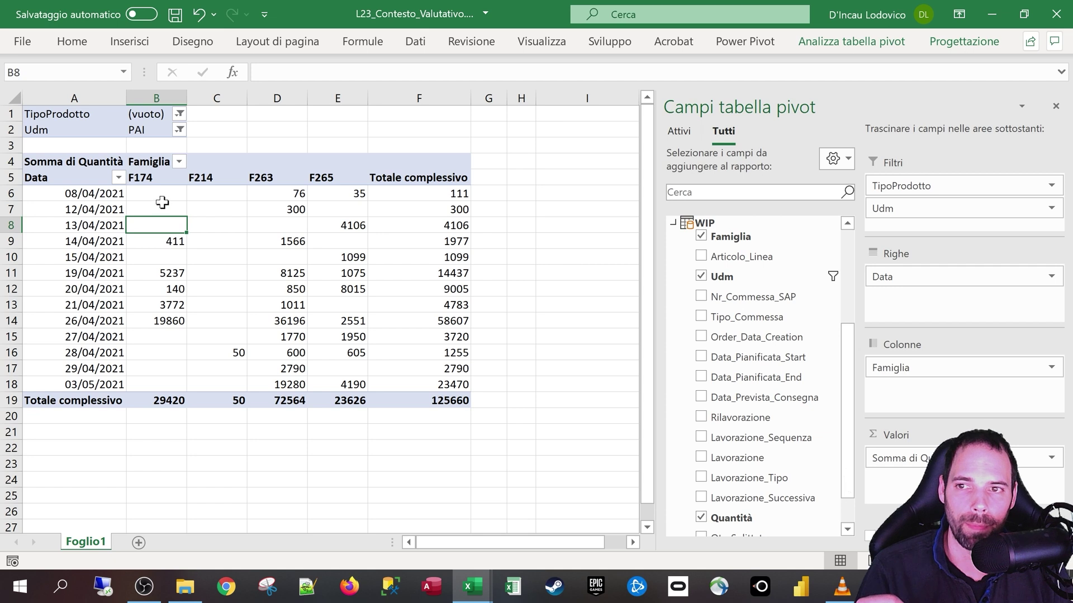
left_click(76, 179)
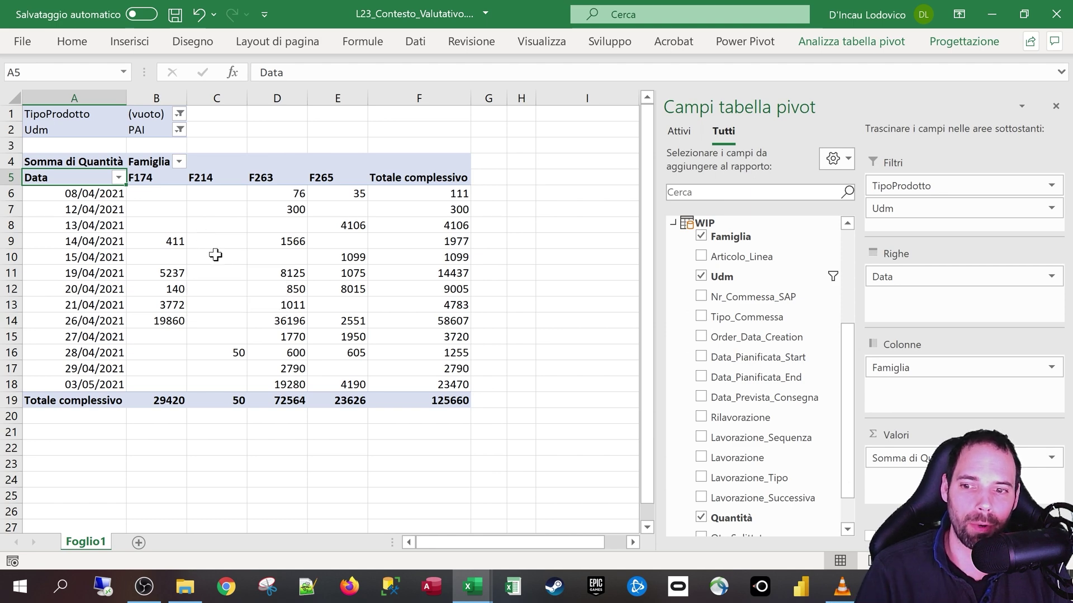
Copy columns A:F from Foglio1 and paste them at A1 of a new sheet Foglio3
left_click(138, 542)
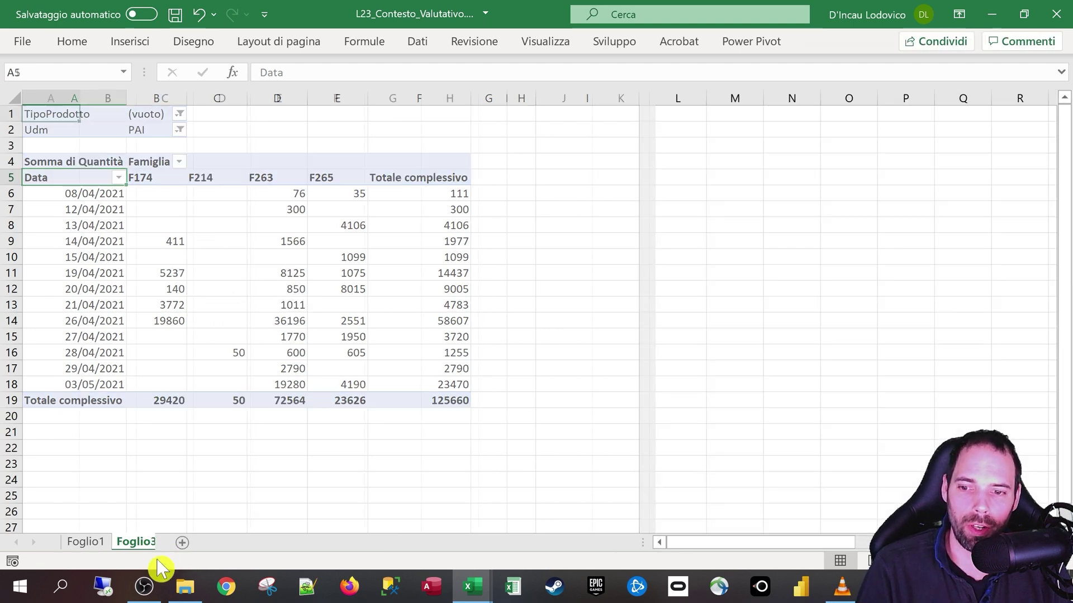
left_click(108, 542)
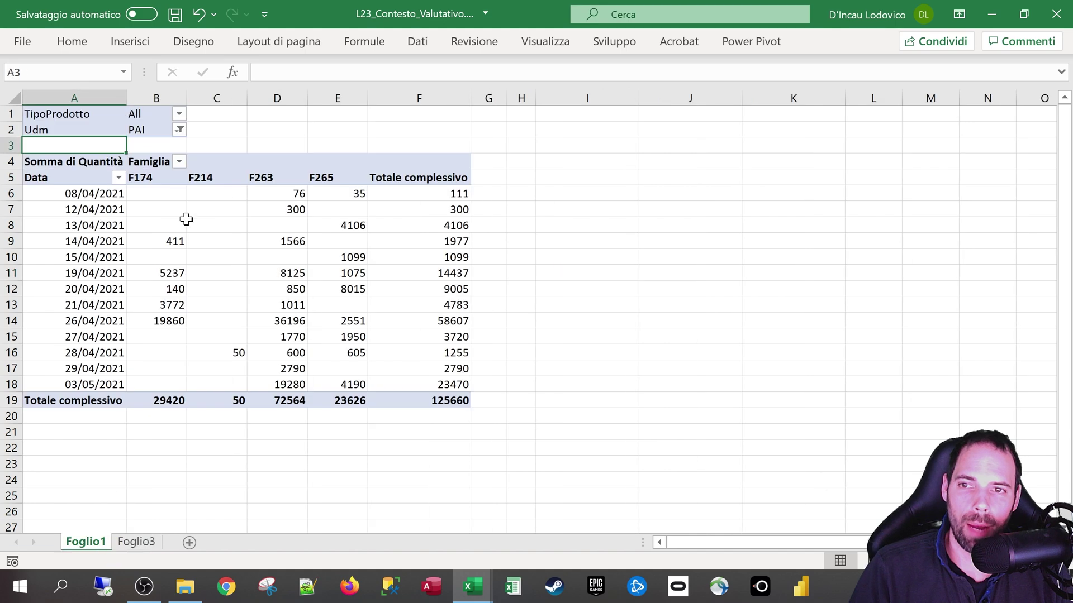
left_click_drag(81, 100, 419, 99)
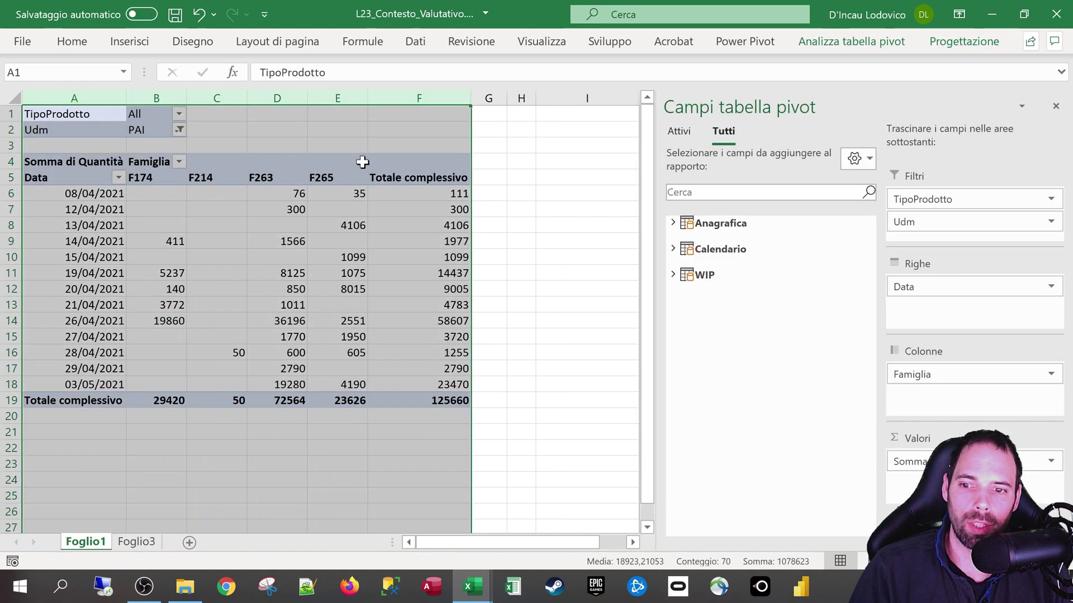
key("ctrl+c")
left_click(136, 543)
left_click(68, 115)
key("ctrl+v")
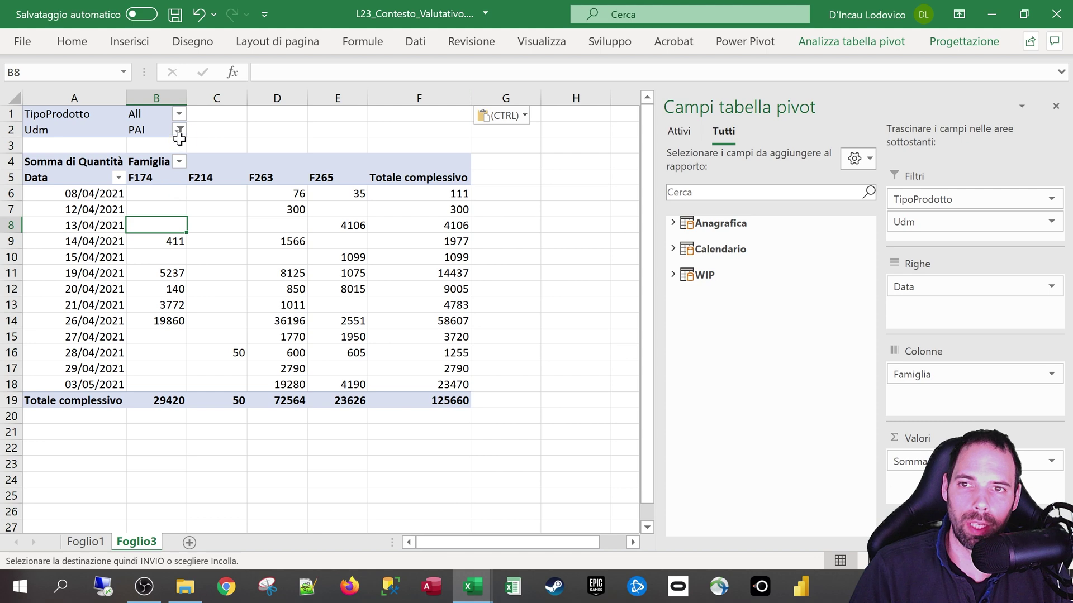
Set the copied pivot's Udm filter to All, then remove Data, Udm, TipoProdotto, Somma di Quantità and Famiglia
left_click(179, 130)
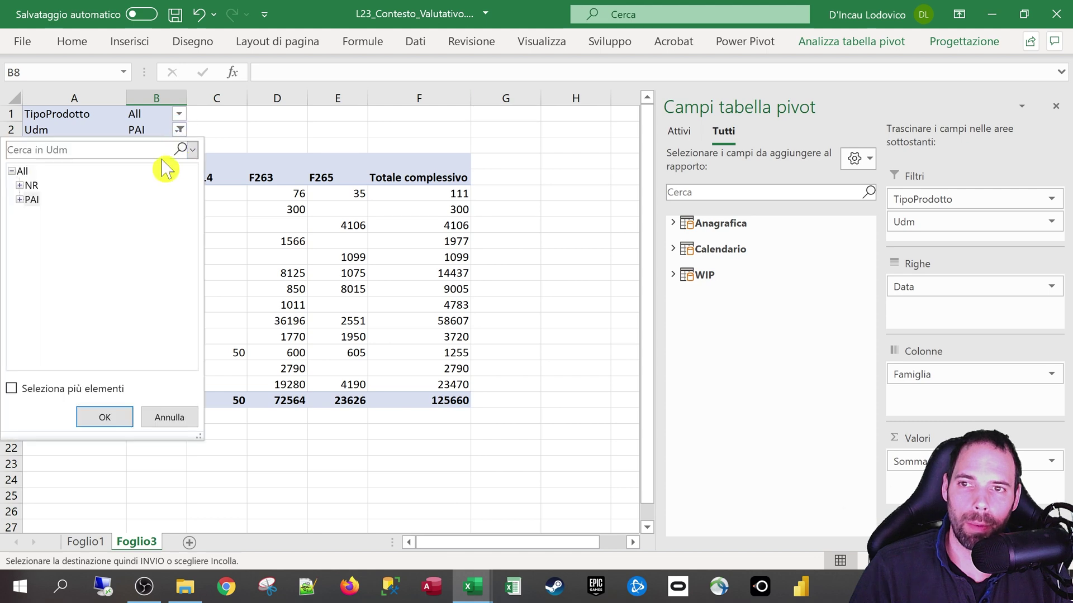
left_click(22, 171)
left_click(105, 417)
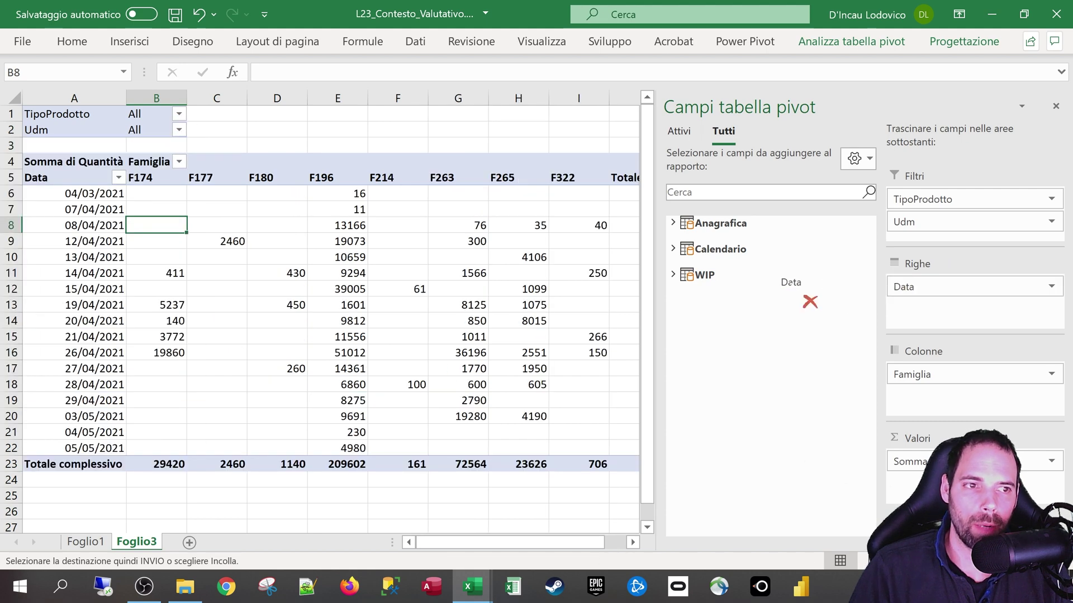
left_click_drag(937, 285, 810, 299)
left_click_drag(908, 223, 838, 263)
left_click_drag(893, 198, 789, 314)
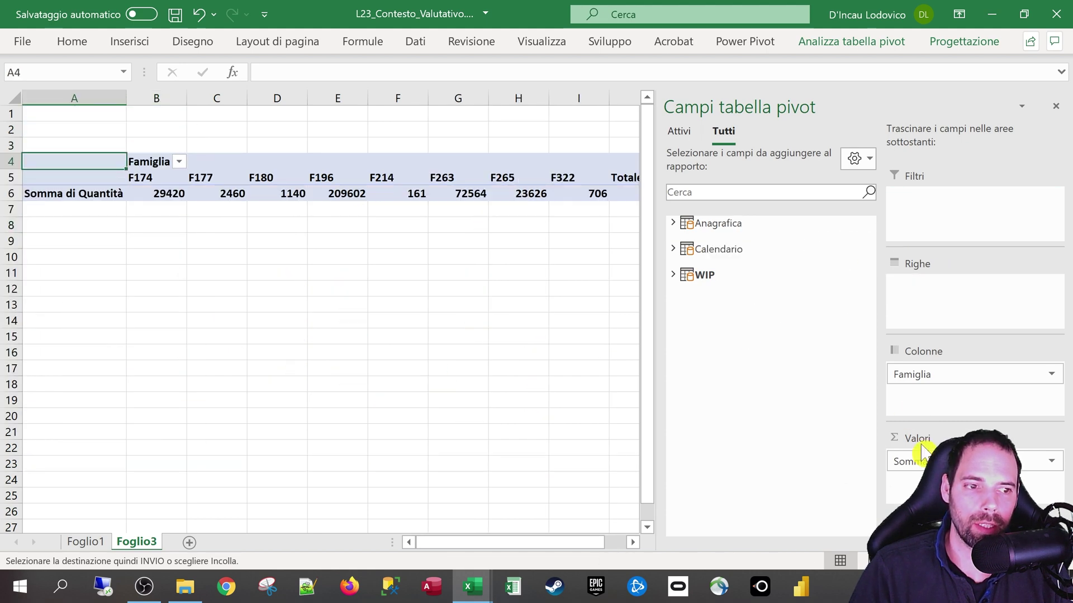
left_click_drag(784, 415, 785, 415)
left_click_drag(932, 376, 734, 338)
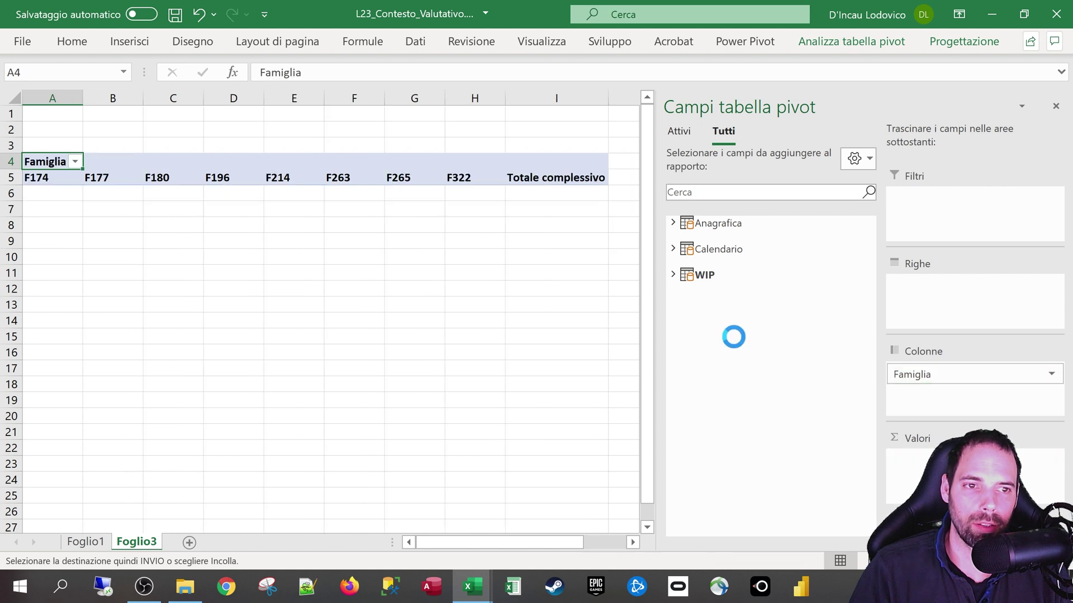
Put Anagrafica's TipoProdotto on rows with a count of Colore, giving Sole 285 and Vista 782
left_click(673, 223)
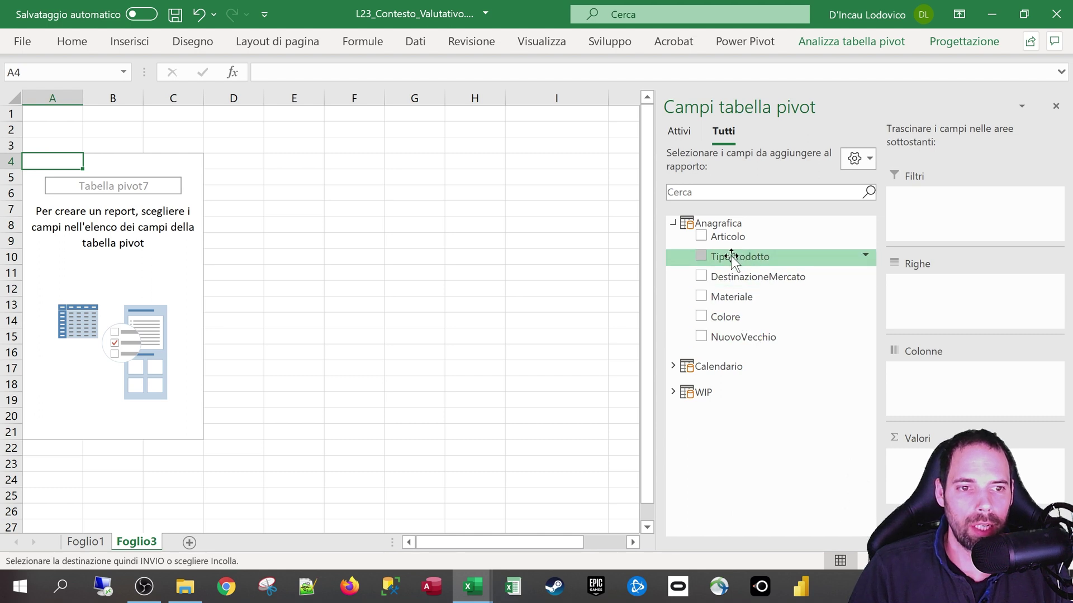
mouse_move(731, 258)
left_mouse_down()
mouse_move(930, 310)
mouse_move(888, 317)
left_mouse_up()
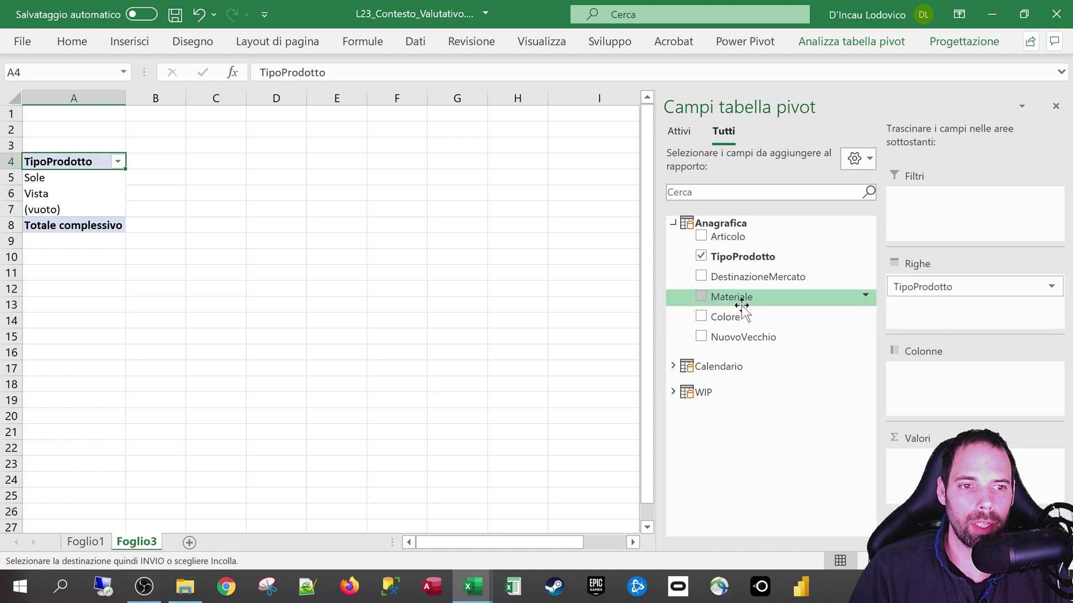
mouse_move(722, 317)
left_mouse_down()
mouse_move(894, 436)
mouse_move(905, 461)
left_mouse_up()
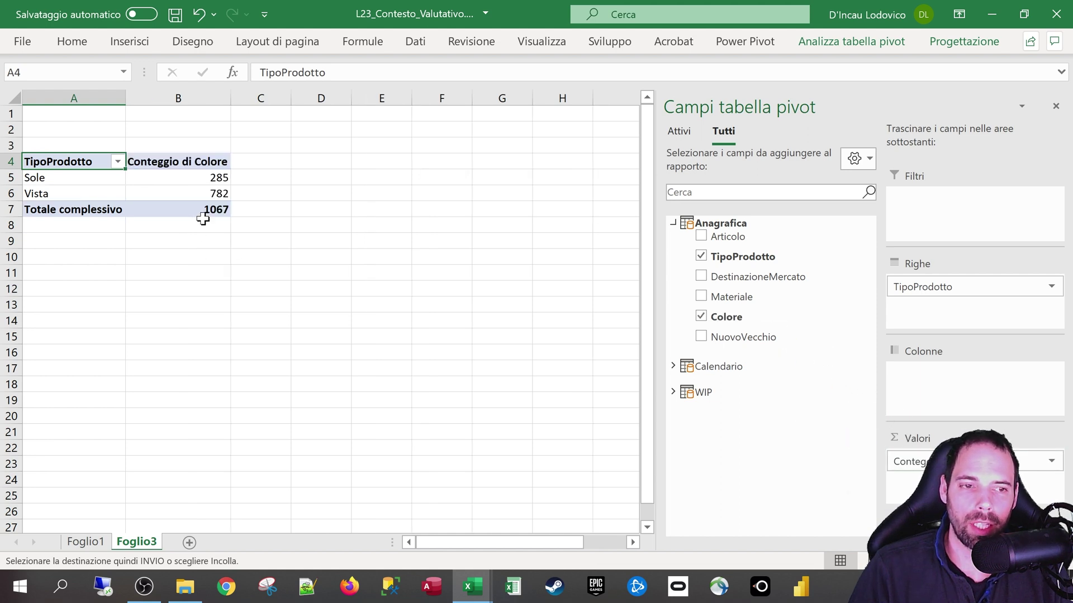
left_click_drag(905, 461, 824, 341)
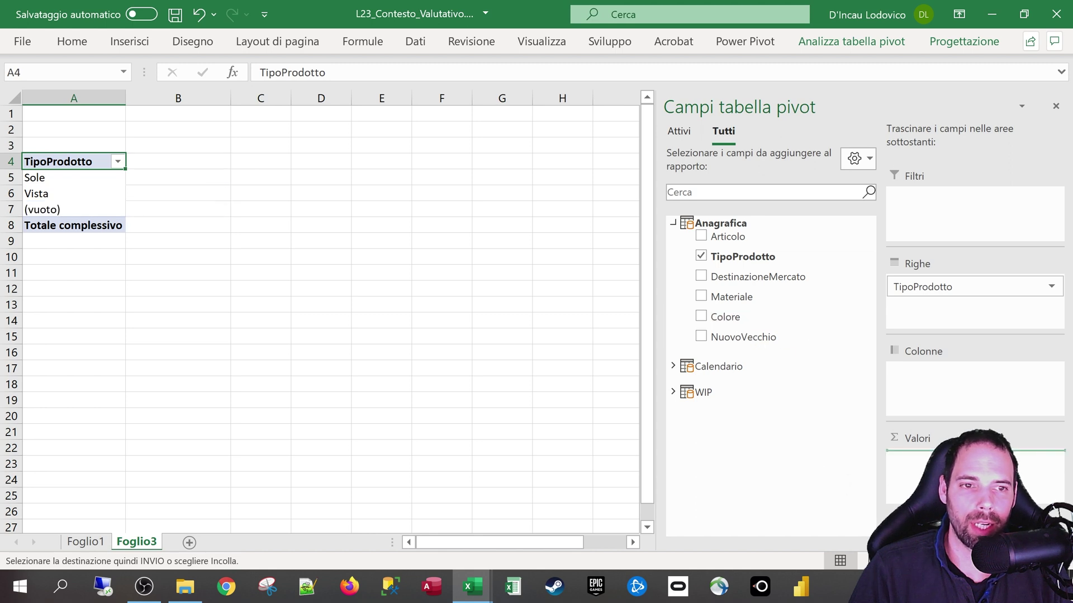
key("ctrl+z")
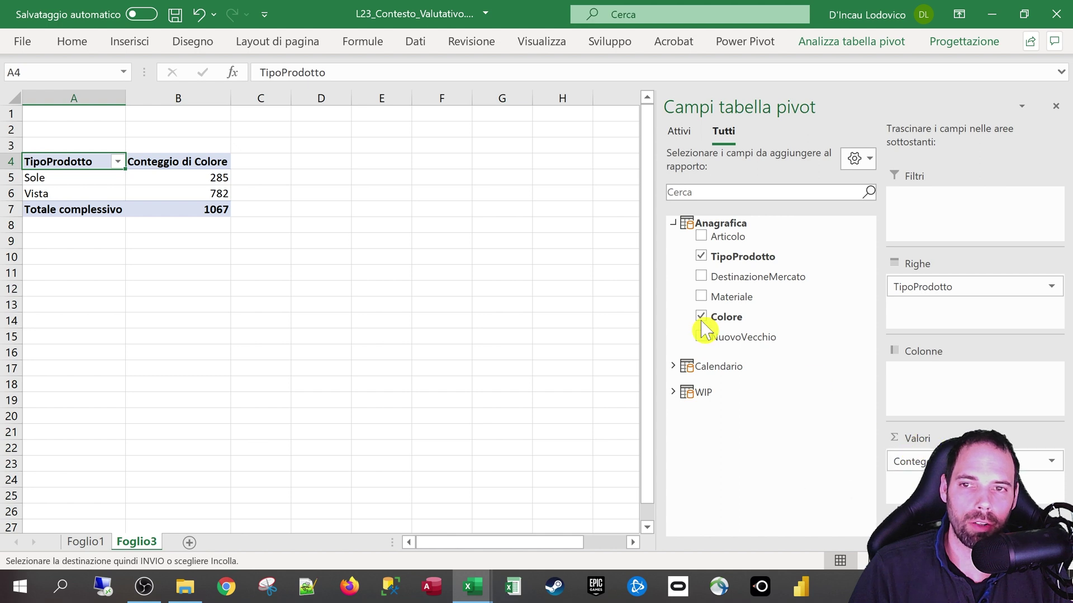
left_click(216, 179)
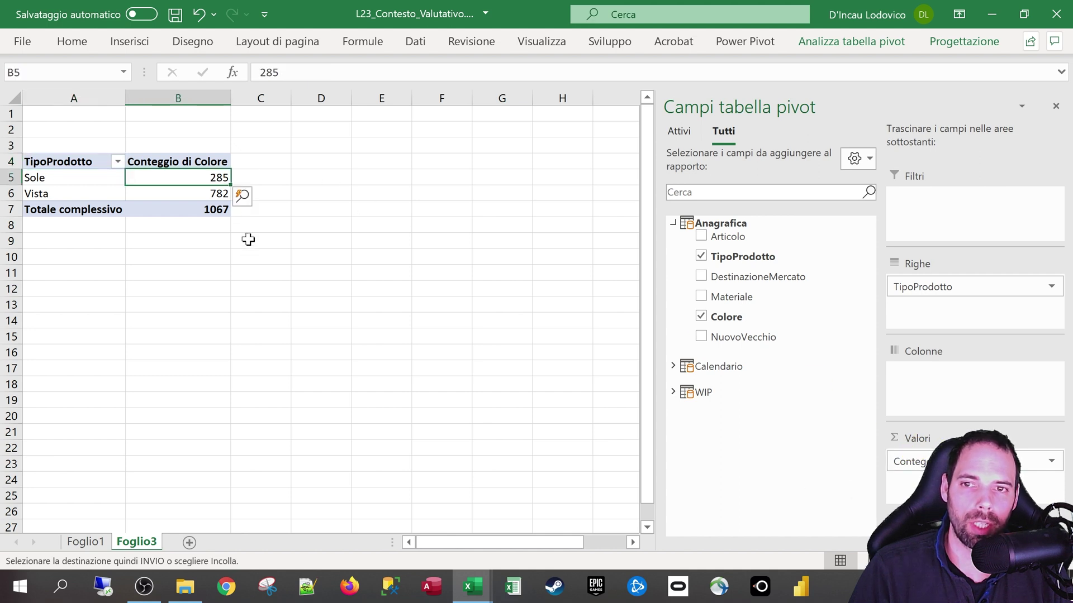
left_click(220, 192)
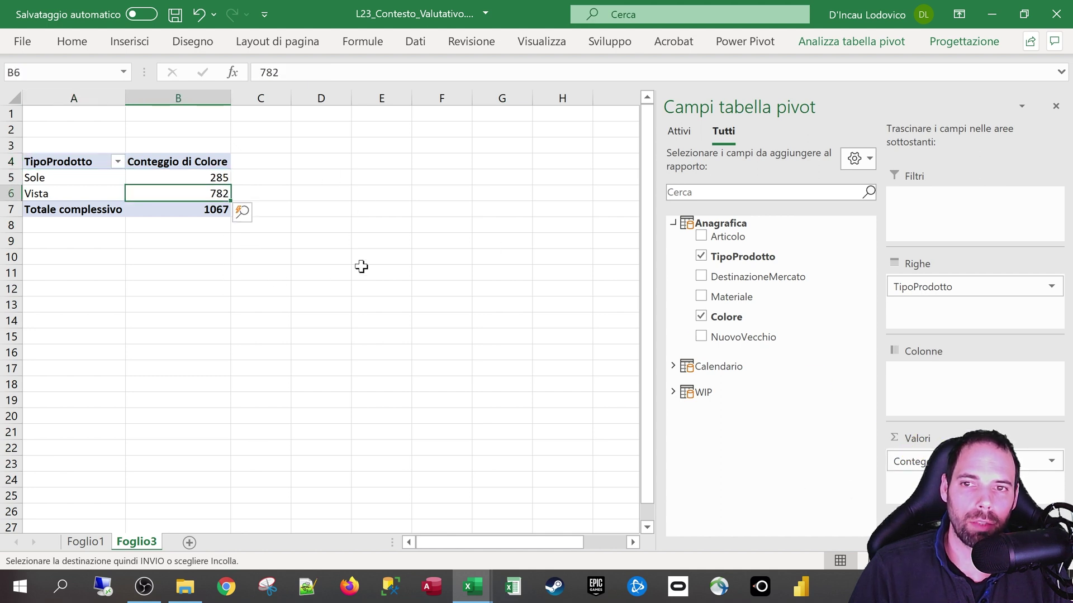
Move TipoProdotto from the rows to the columns area, totalling 1067
left_click(44, 195)
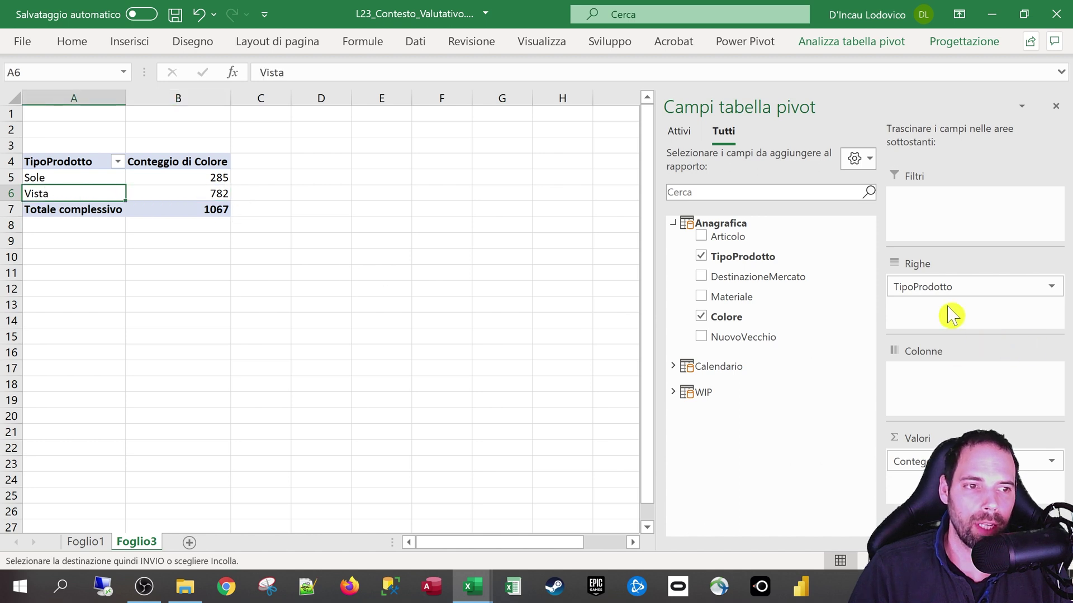
mouse_move(939, 288)
left_mouse_down()
mouse_move(970, 395)
mouse_move(954, 381)
left_mouse_up()
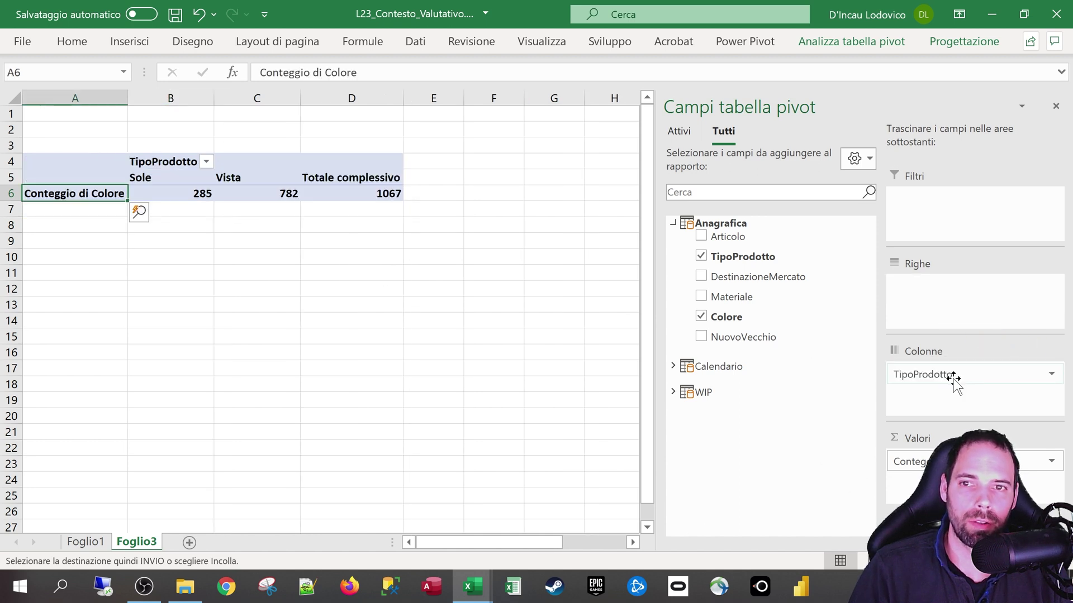
left_click(674, 223)
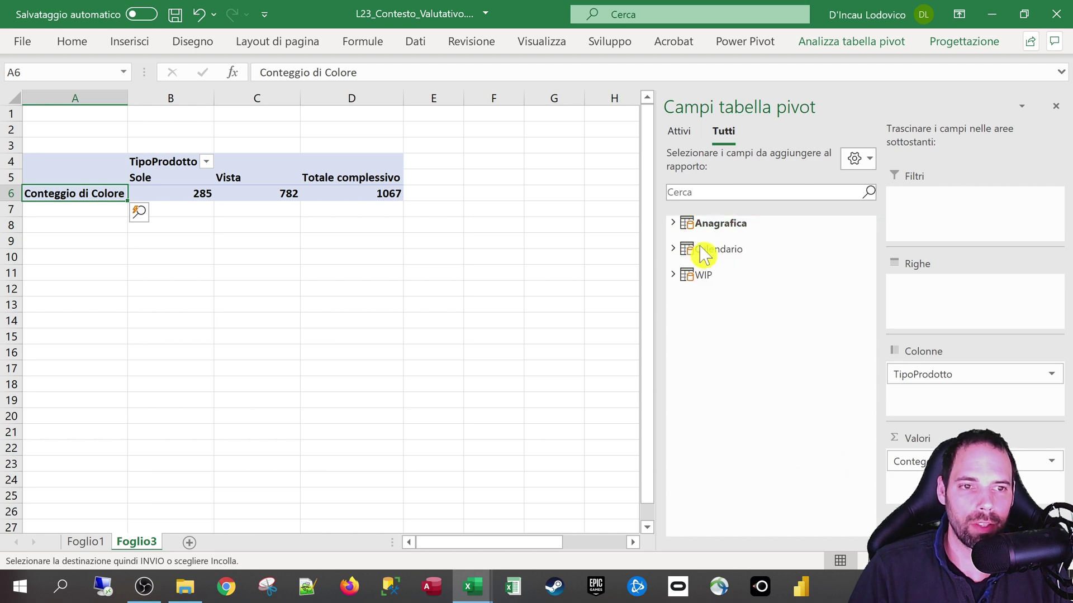
left_click(673, 276)
View the Calendario, WIP and Anagrafica relationship diagram in Power Pivot, nudging Anagrafica into place
left_click(744, 42)
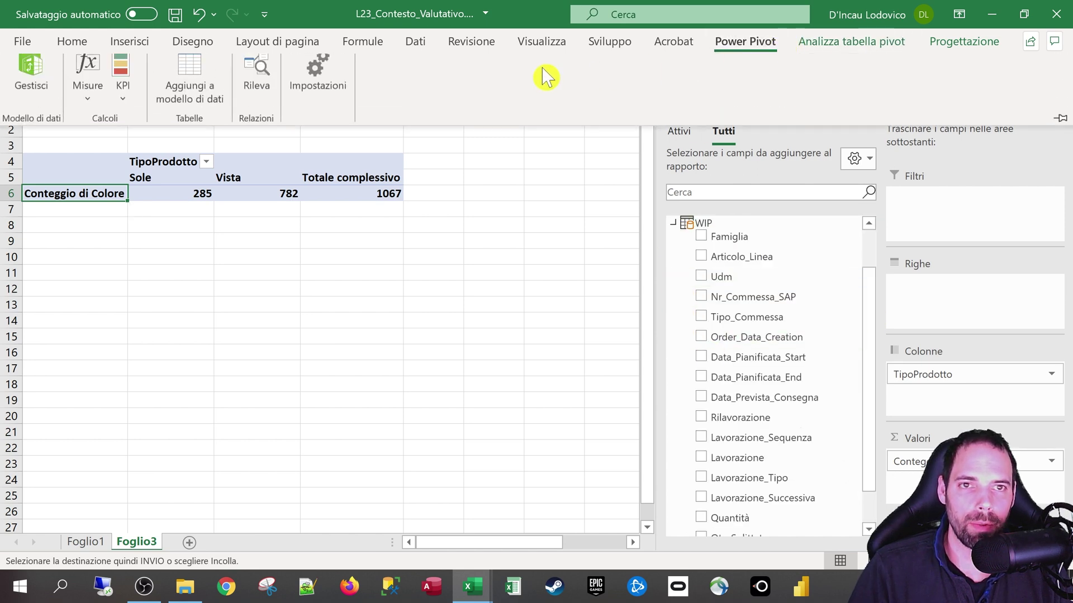
left_click(31, 72)
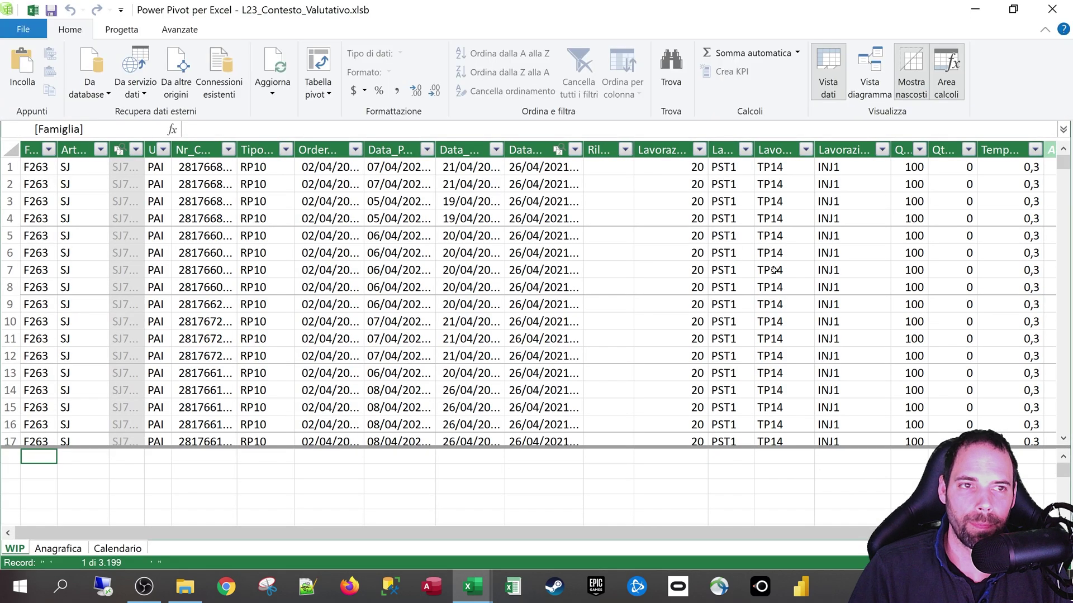
left_click(849, 83)
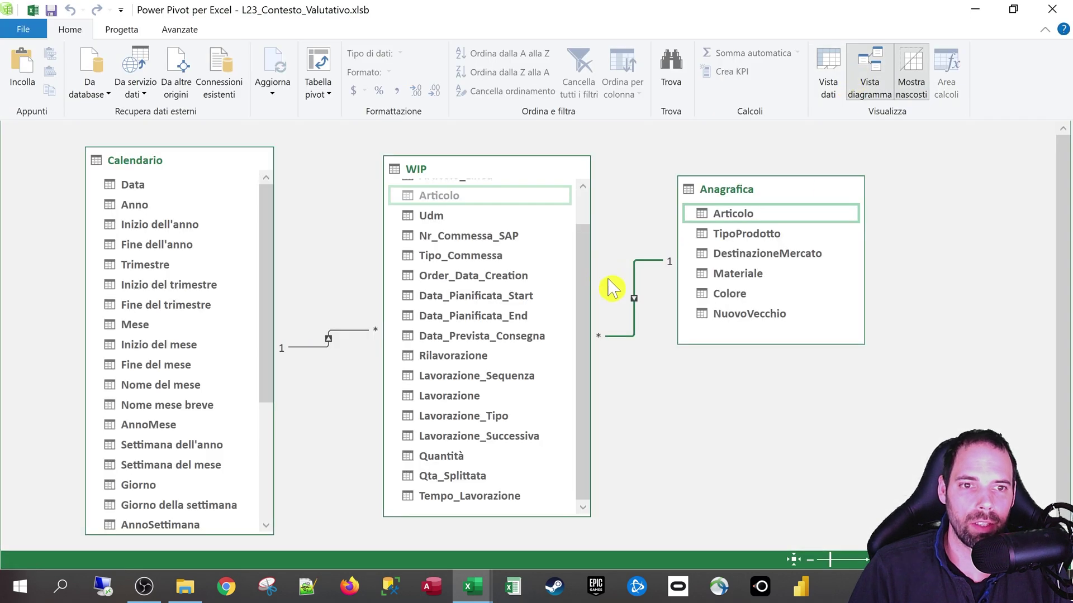
left_click_drag(761, 197, 783, 217)
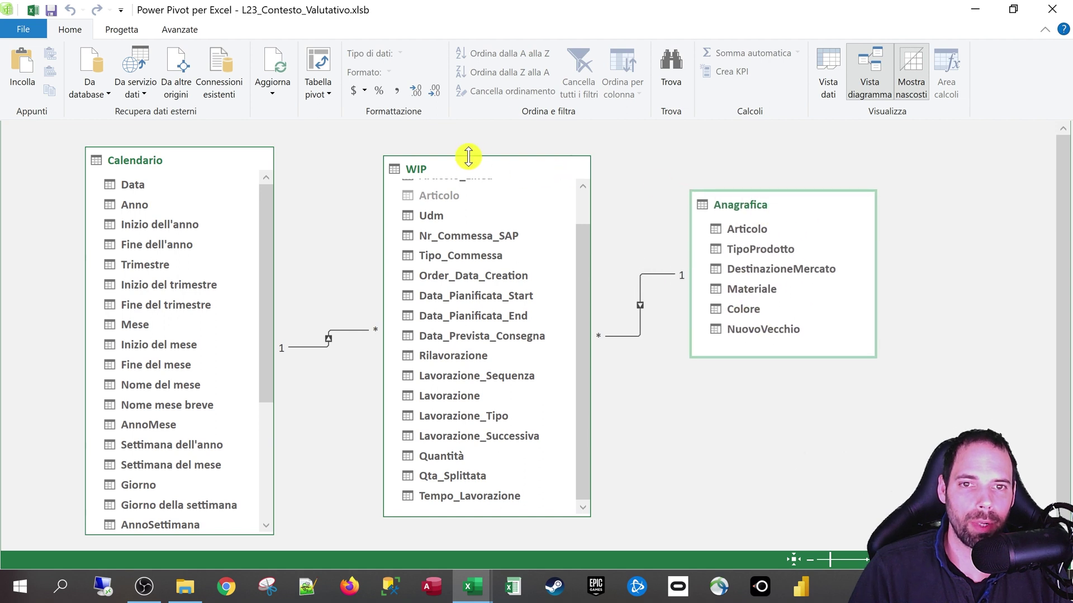
left_click_drag(453, 176, 429, 171)
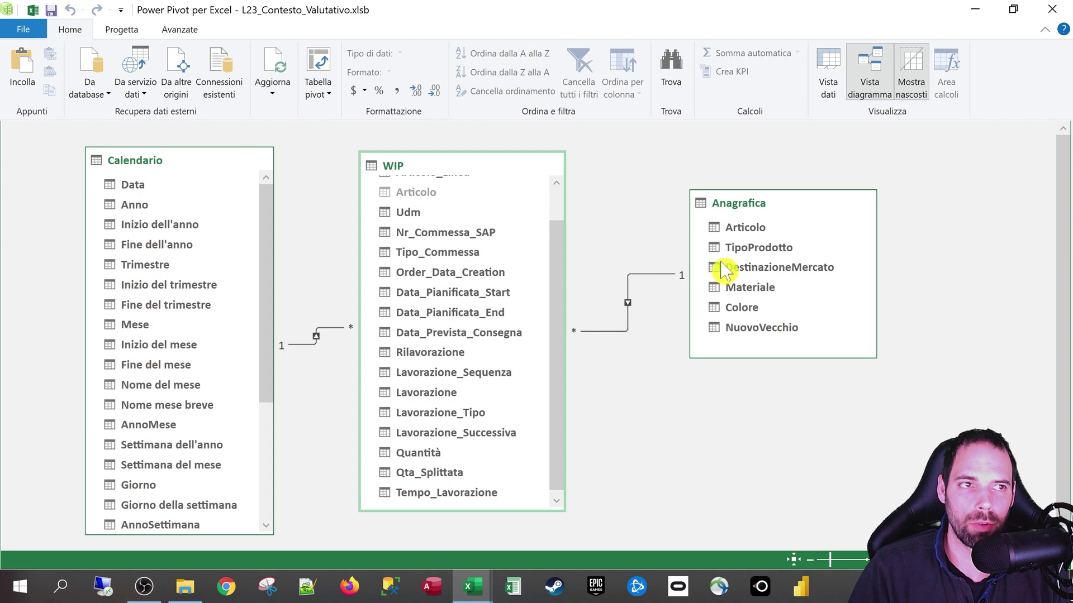
left_click(975, 9)
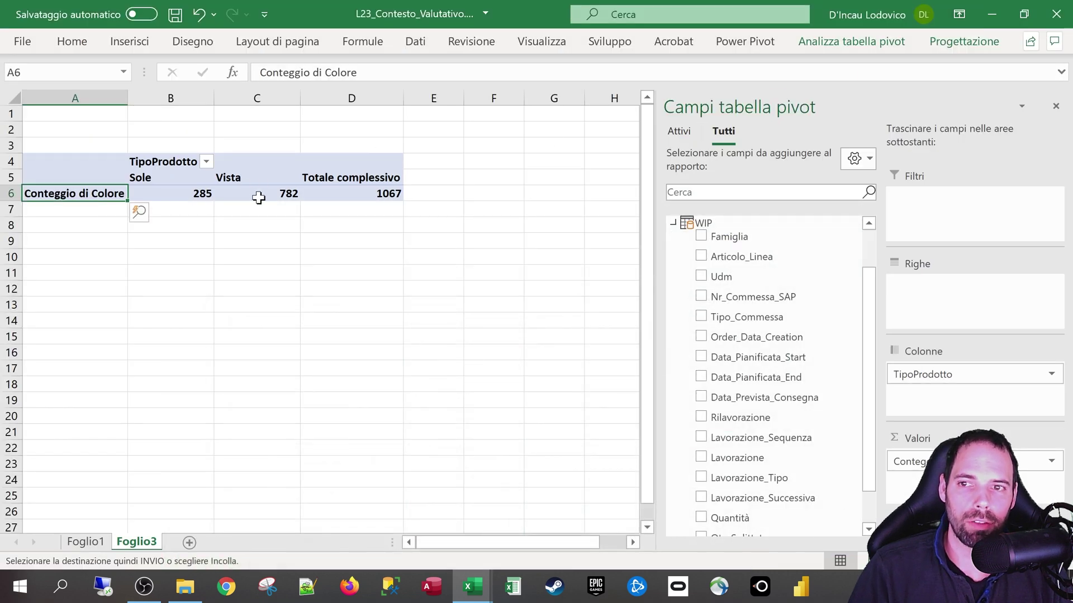
Add WIP's Famiglia to the pivot rows and review the repeated Sole 285 counts for F174–F322
left_click_drag(724, 244, 922, 291)
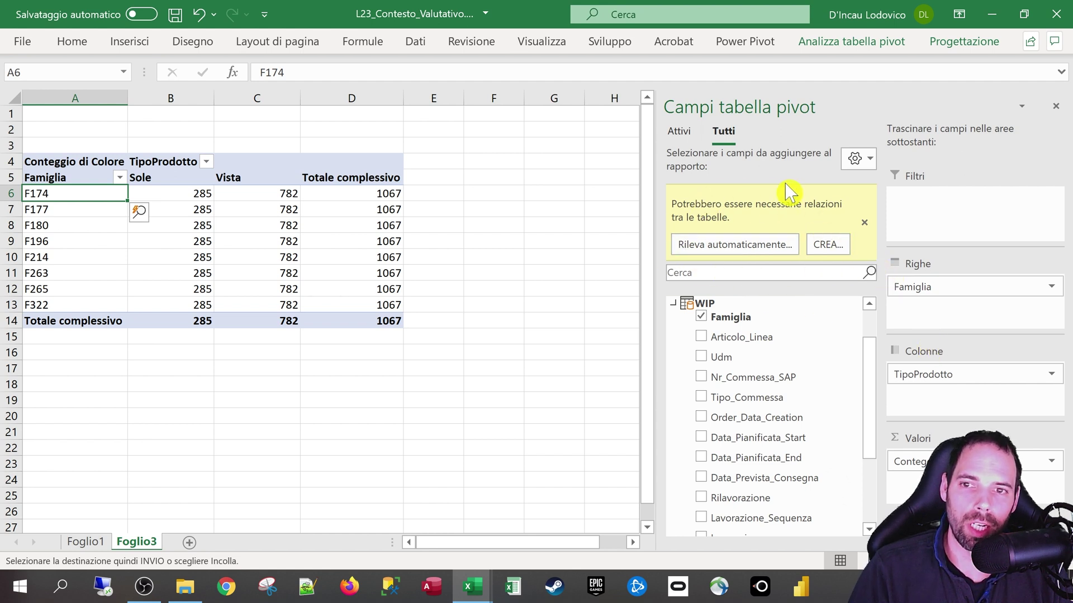
left_click(201, 226)
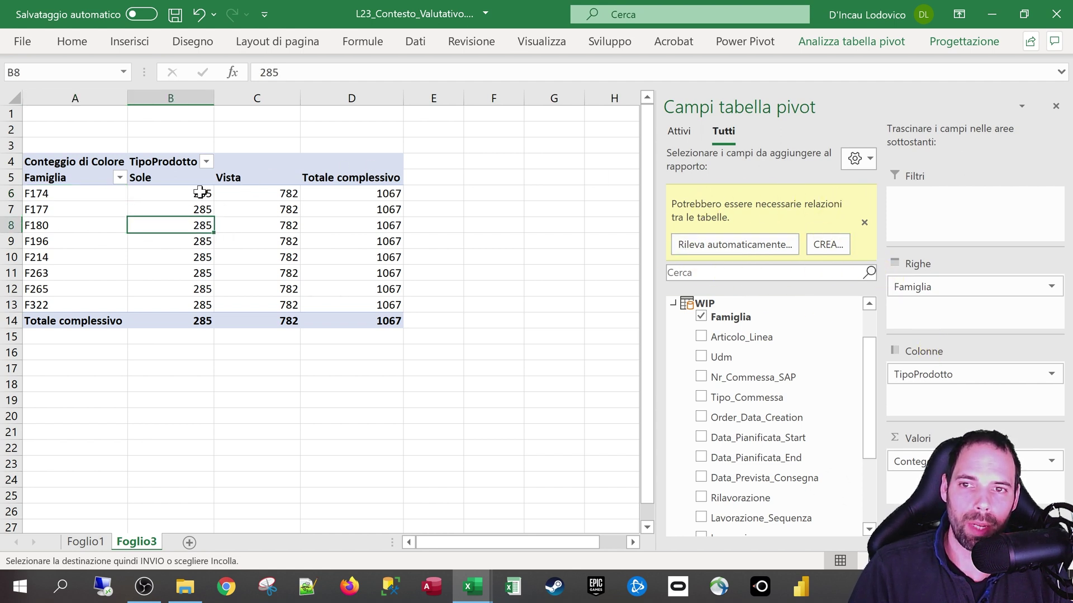
left_click(210, 208)
left_click(204, 229)
left_click(203, 241)
left_click(200, 257)
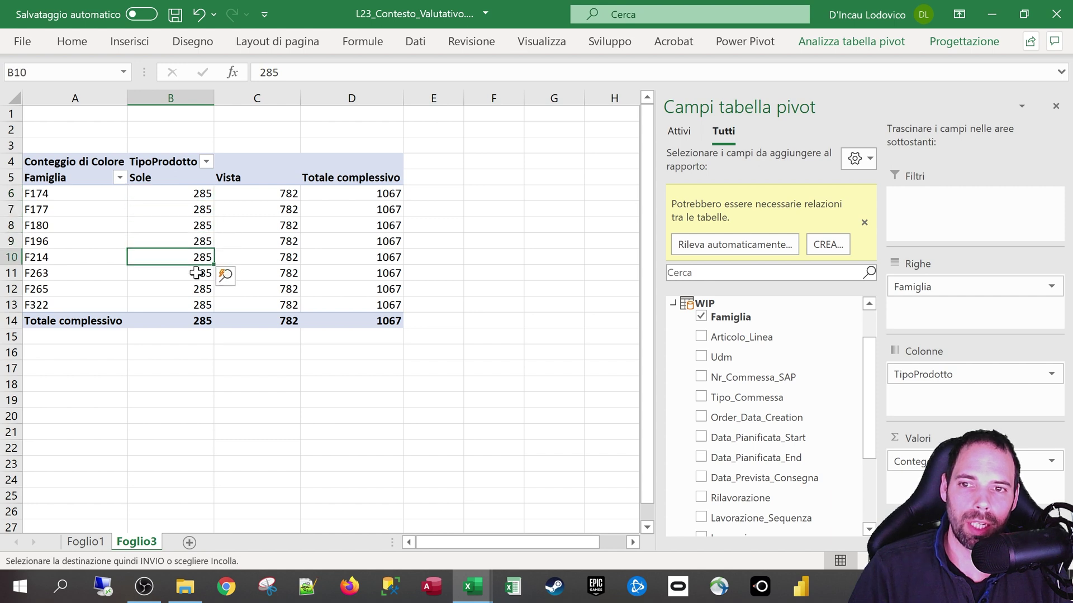
left_click(200, 274)
left_click(196, 288)
left_click(192, 305)
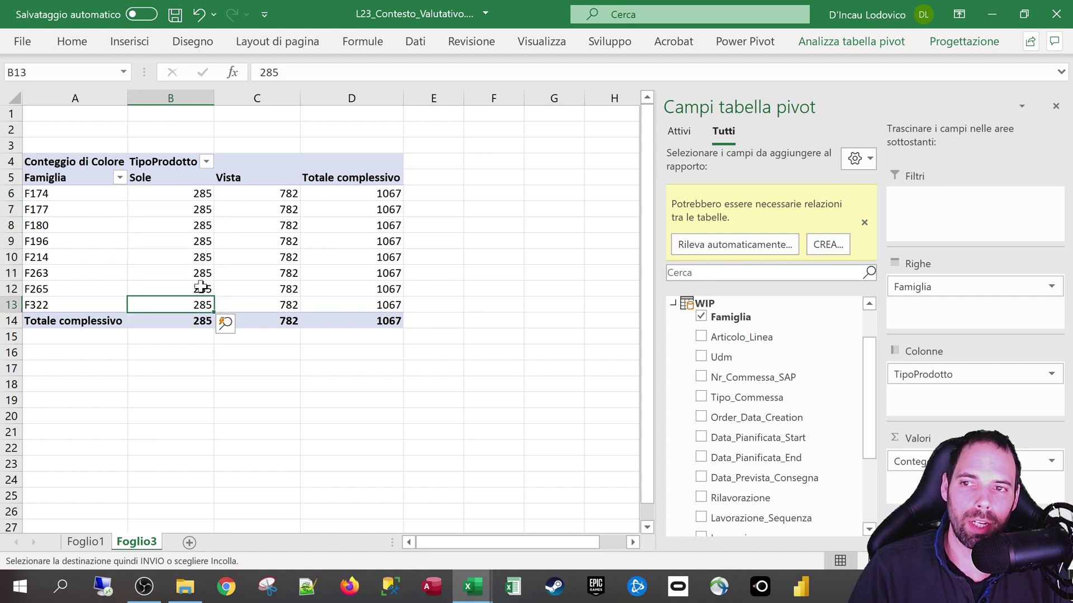
left_click(56, 188)
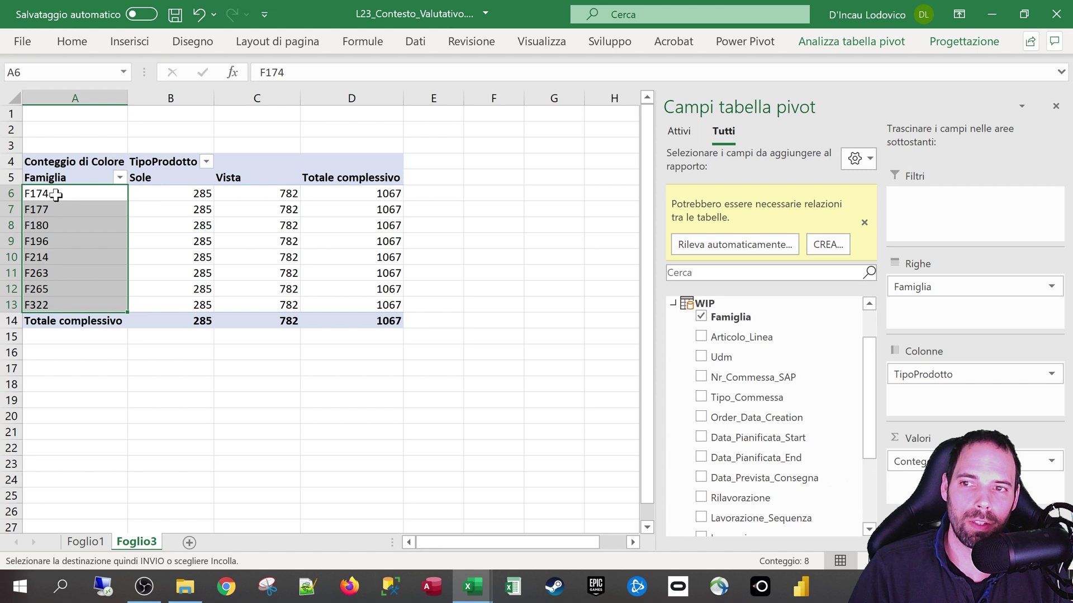
left_click(673, 303)
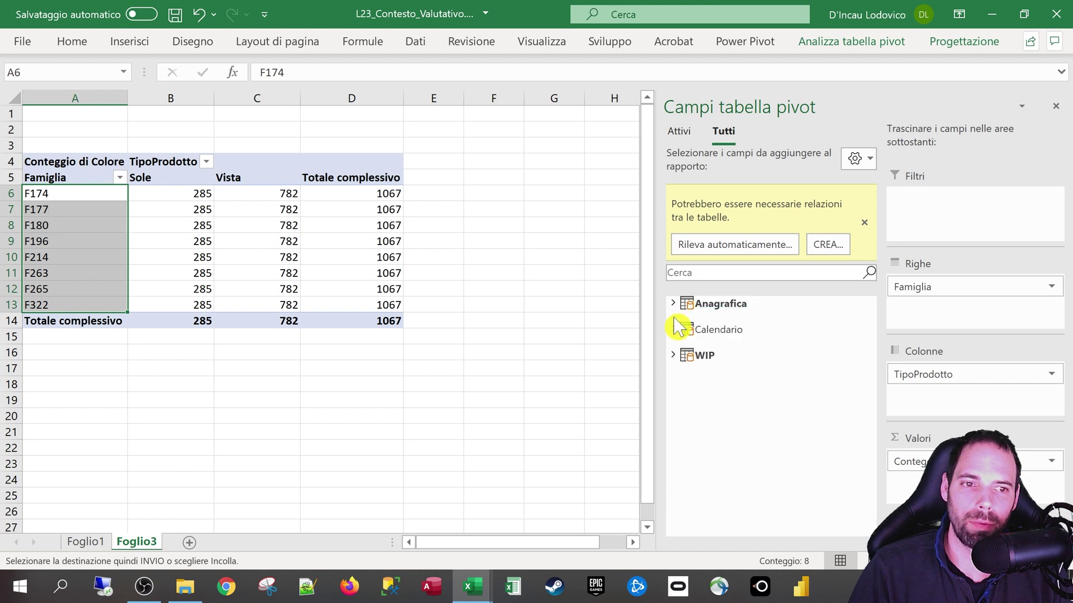
left_click(162, 209)
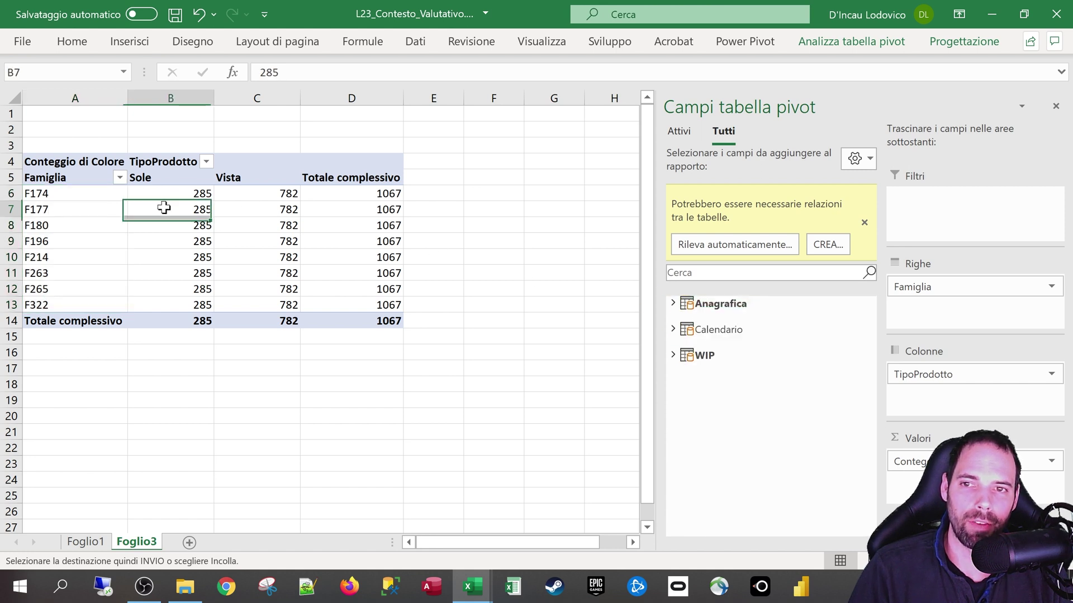
mouse_move(472, 587)
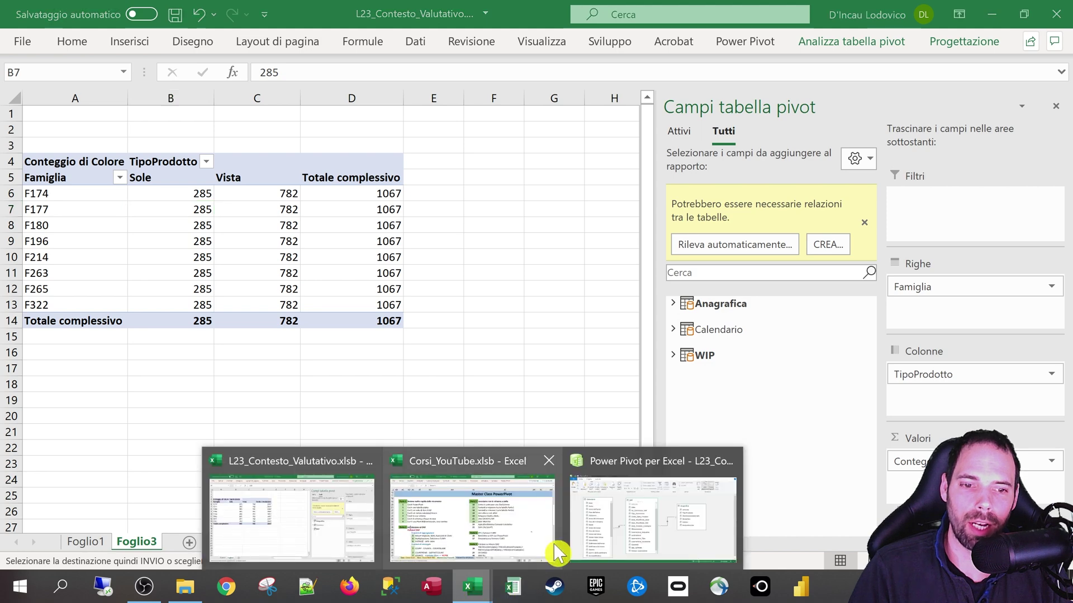
Delete the WIP–Anagrafica relationship from the model and recheck the pivot counts
left_click(614, 480)
key("Delete")
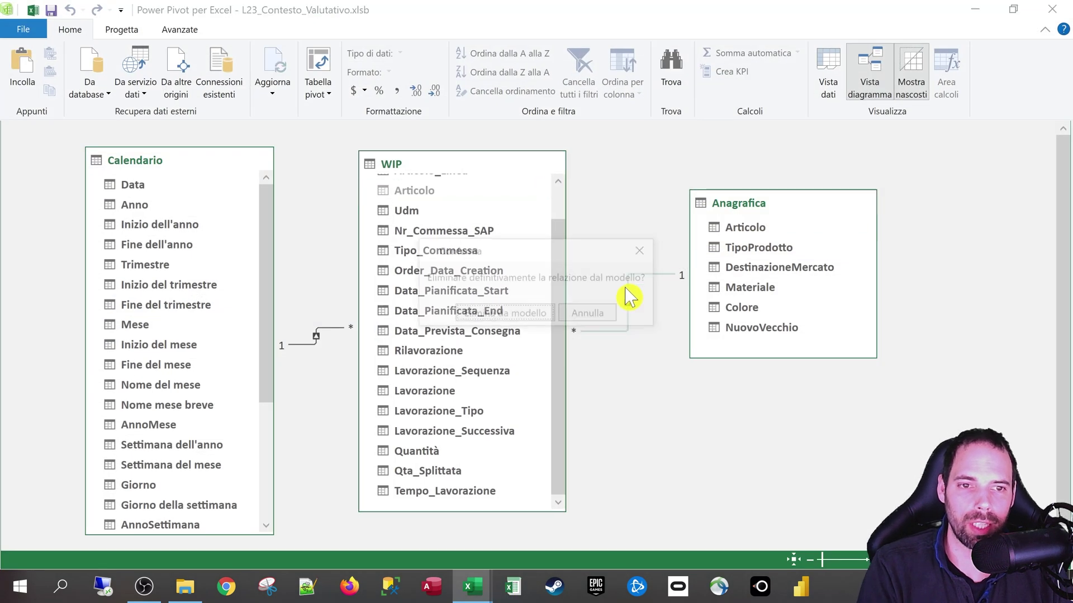
left_click(575, 310)
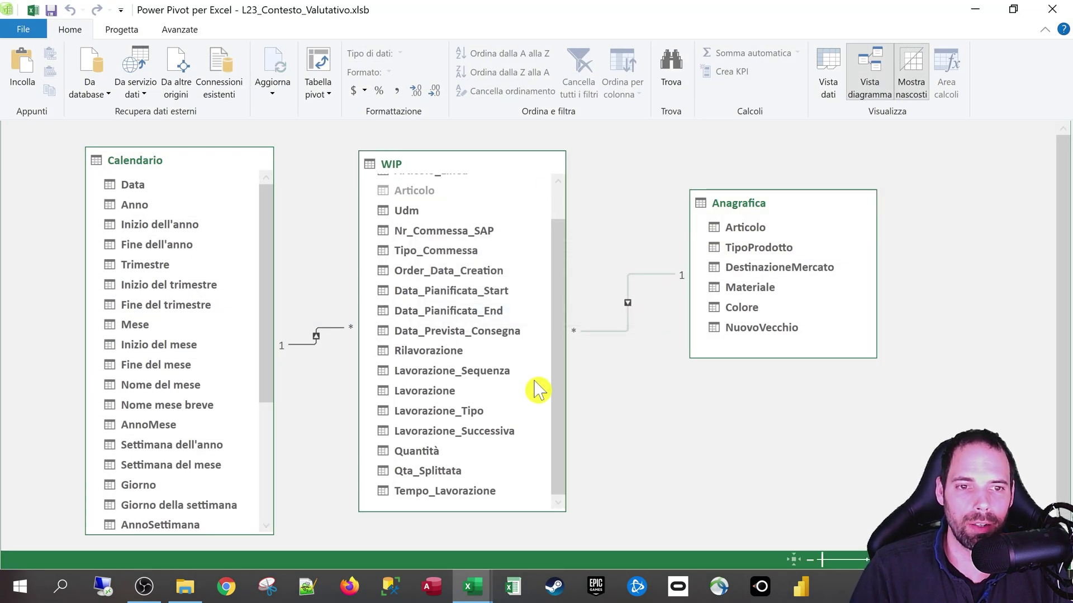
mouse_move(473, 586)
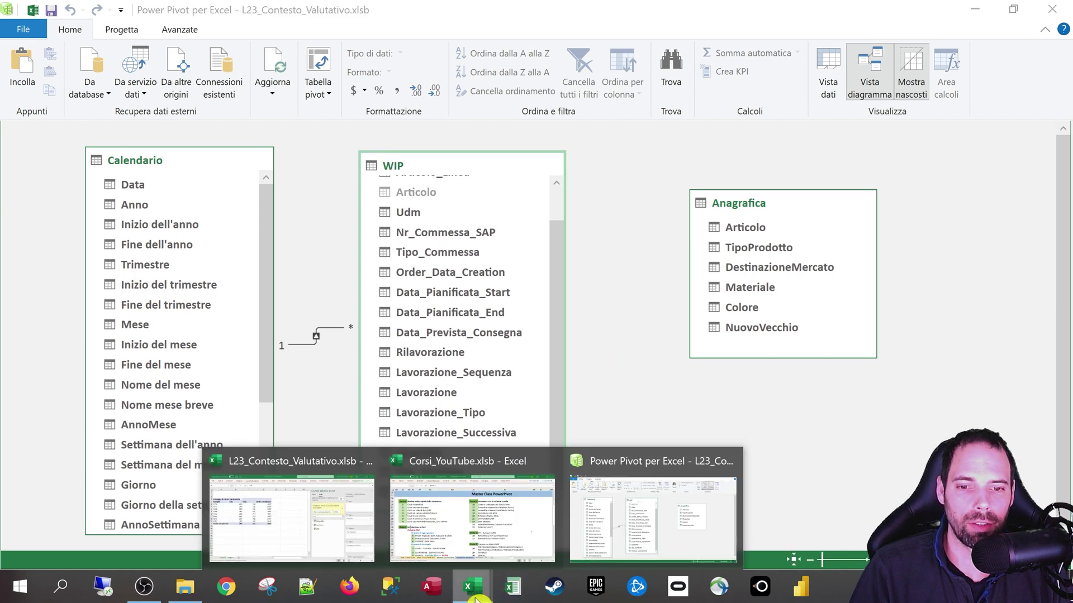
left_click(344, 517)
left_click(149, 241)
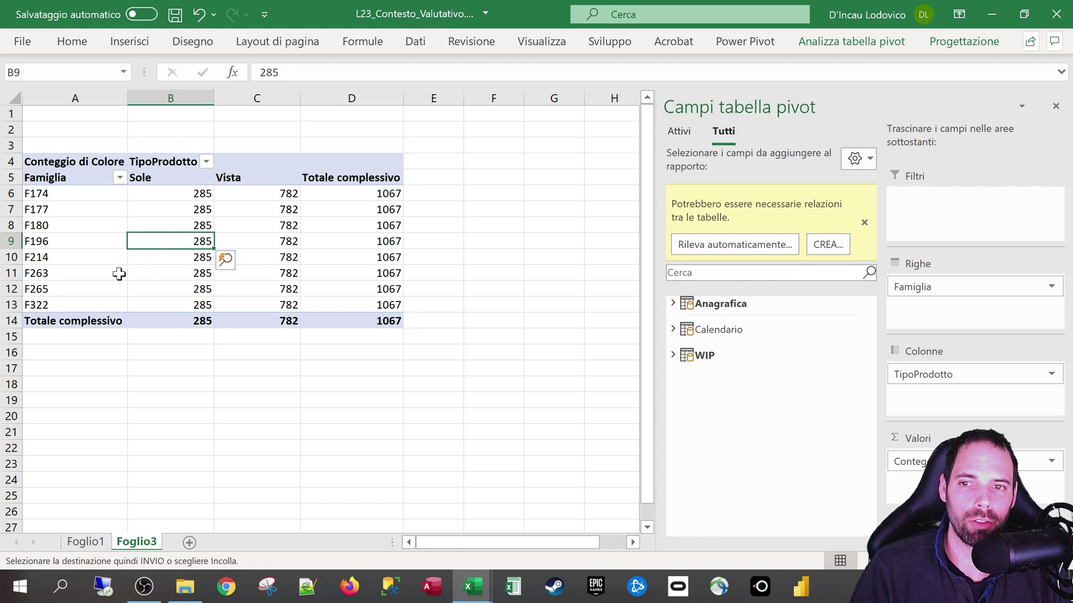
left_click(170, 209)
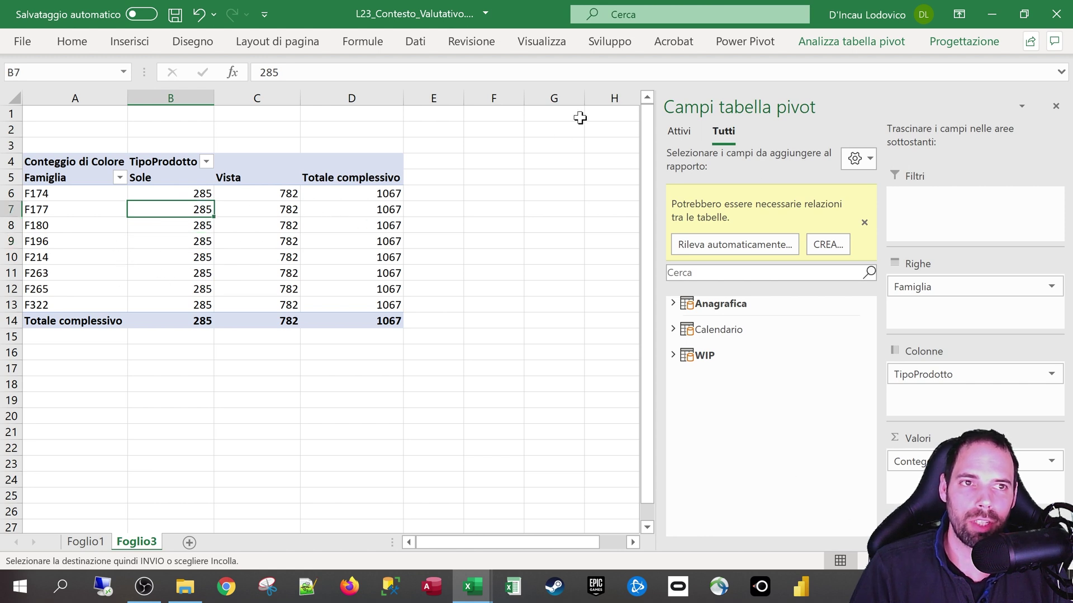
left_click(744, 41)
Create a many-to-one relationship from WIP's Articolo to Anagrafica's Articolo and tidy the diagram
left_click(25, 83)
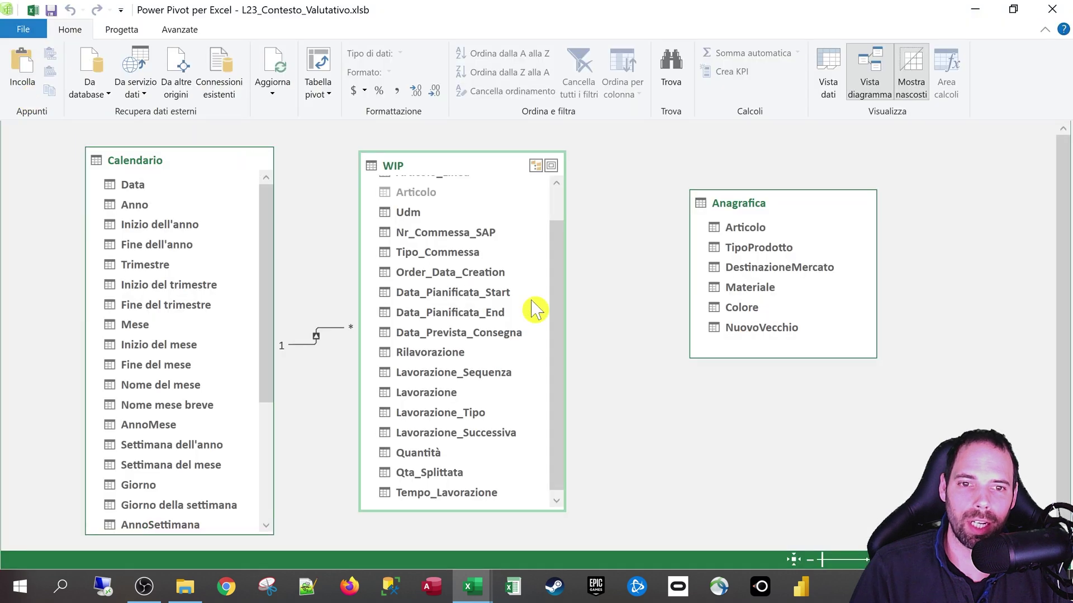
left_click_drag(414, 192, 734, 226)
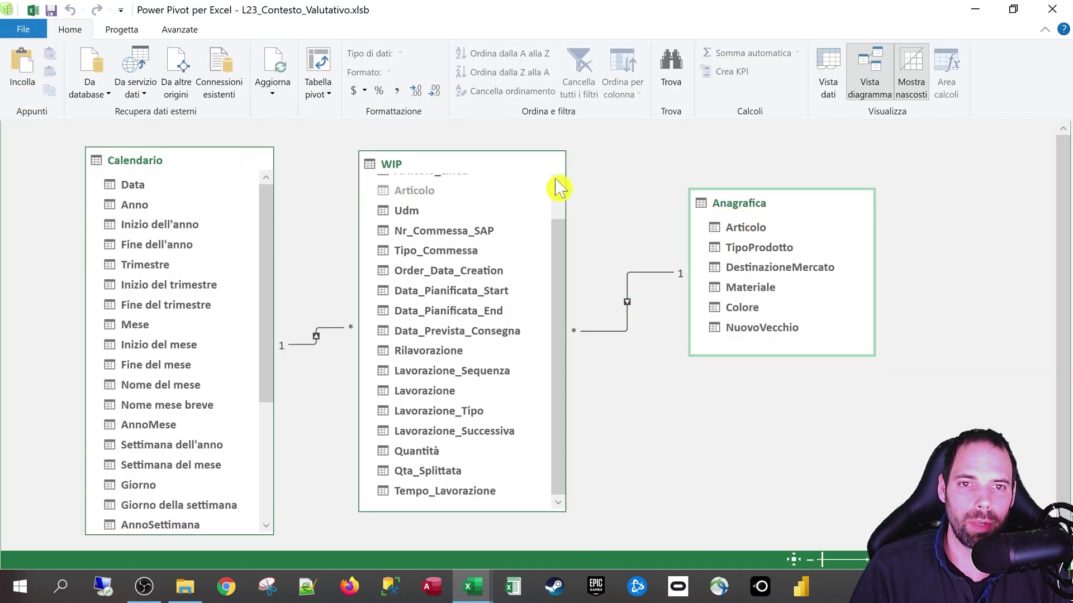
left_click(475, 172)
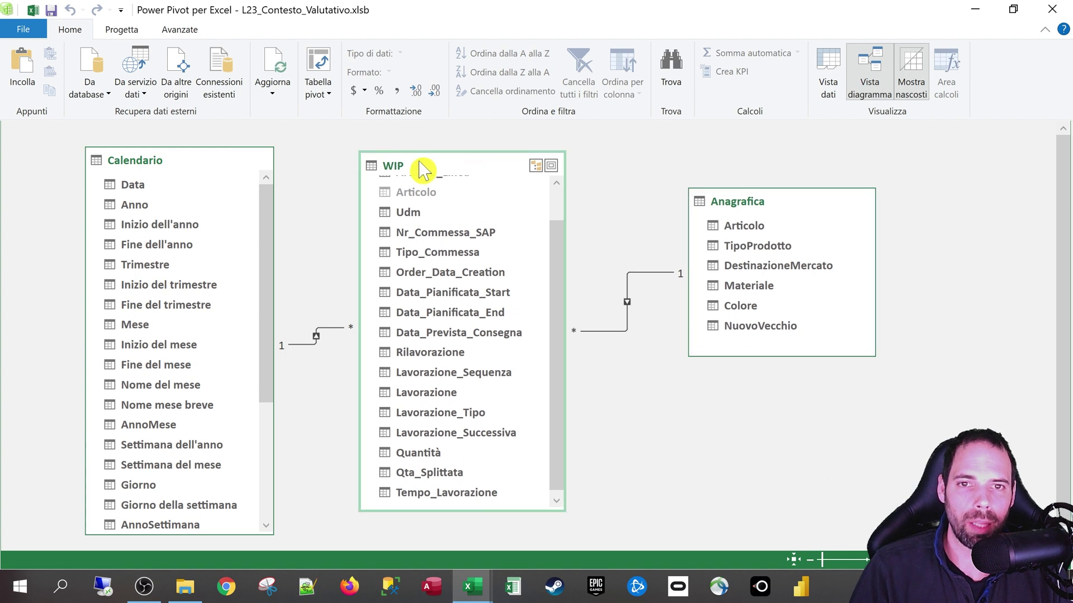
mouse_move(737, 203)
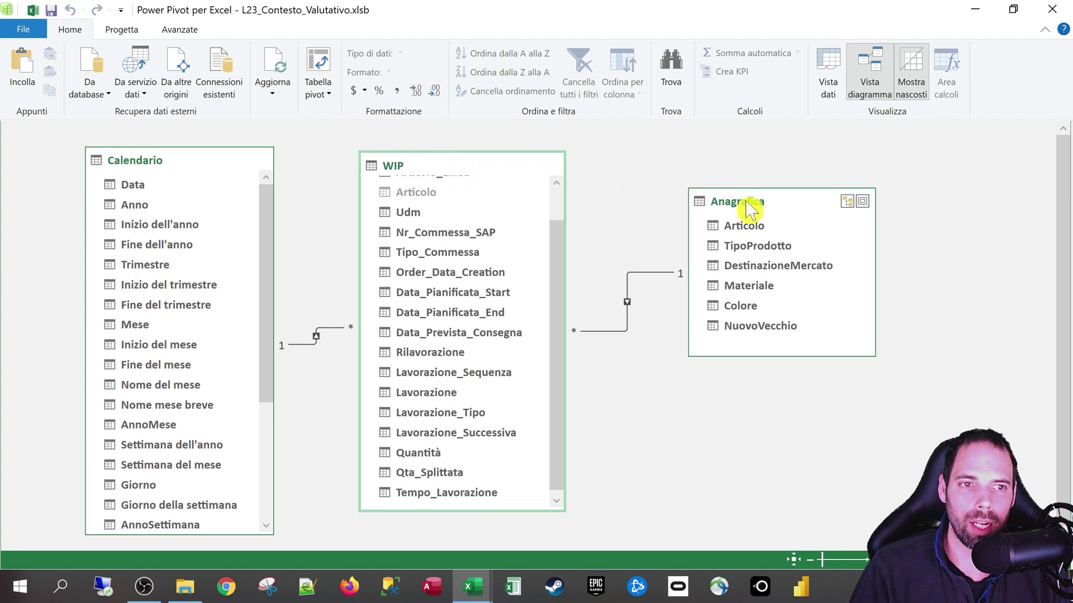
left_click_drag(755, 212, 739, 217)
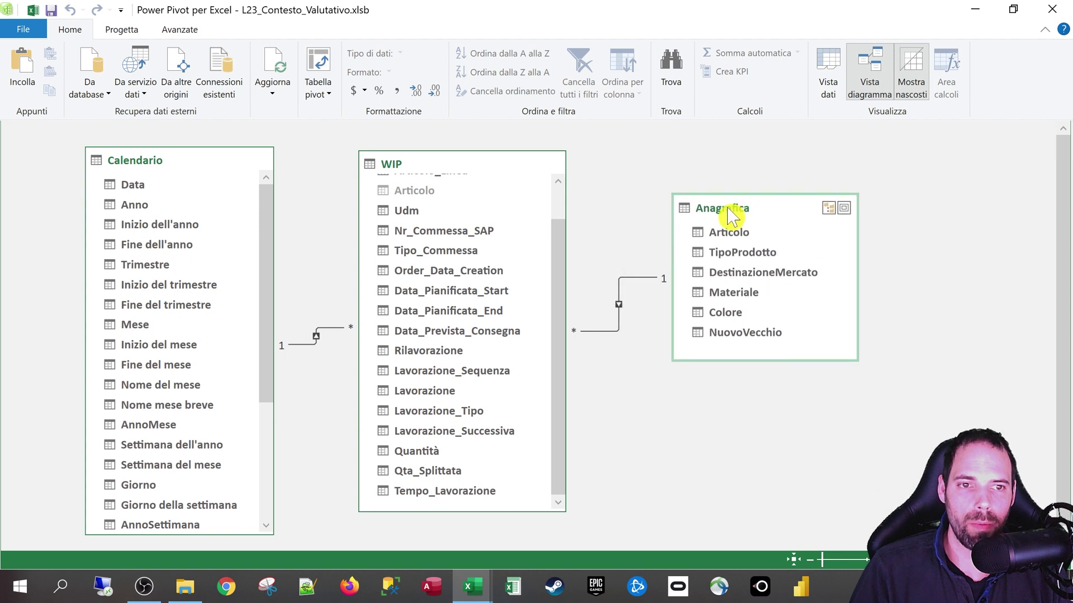
left_click(451, 168)
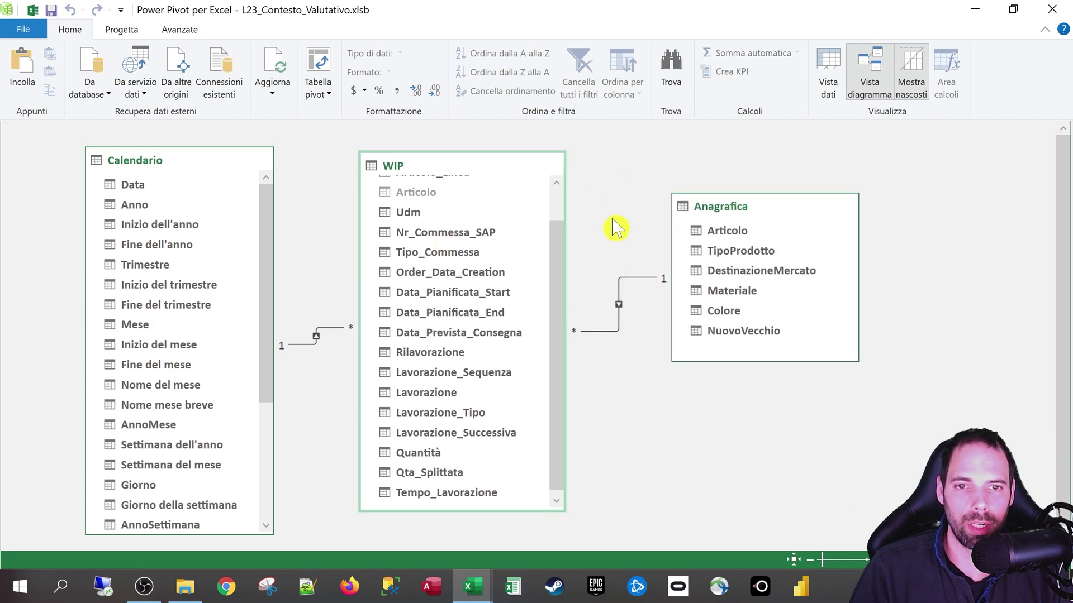
Back in Excel, check the Sole counts for each family in the pivot
left_click(1052, 9)
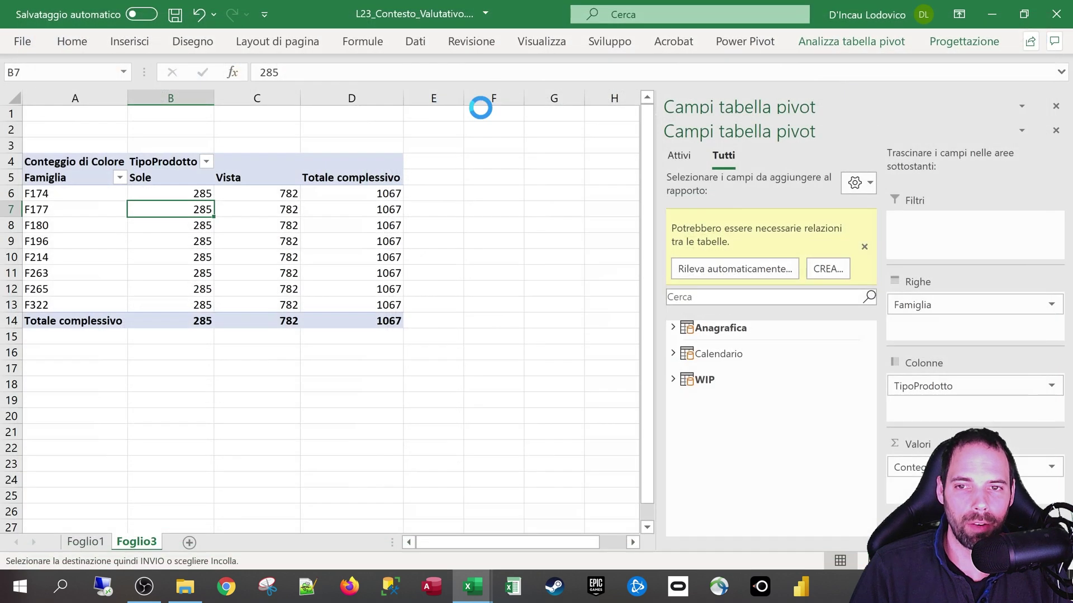
left_click(198, 272)
left_click(204, 194)
left_click(180, 226)
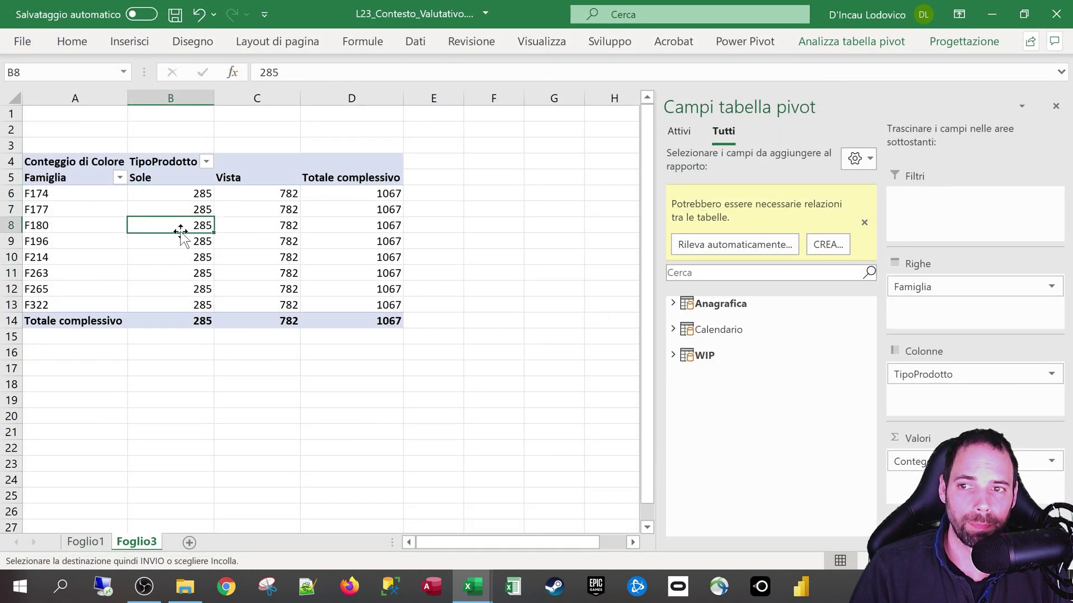
left_click(185, 195)
left_click(181, 227)
left_click(184, 241)
left_click(190, 196)
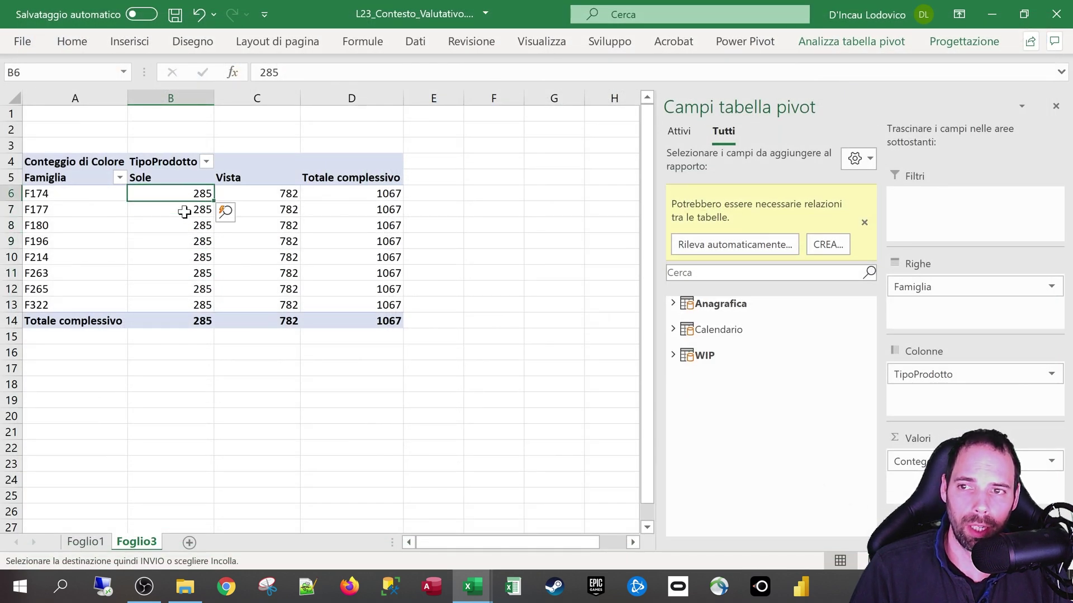
Select the family names F174 to F322 and try reordering F174 in the list
left_click_drag(57, 199, 42, 309)
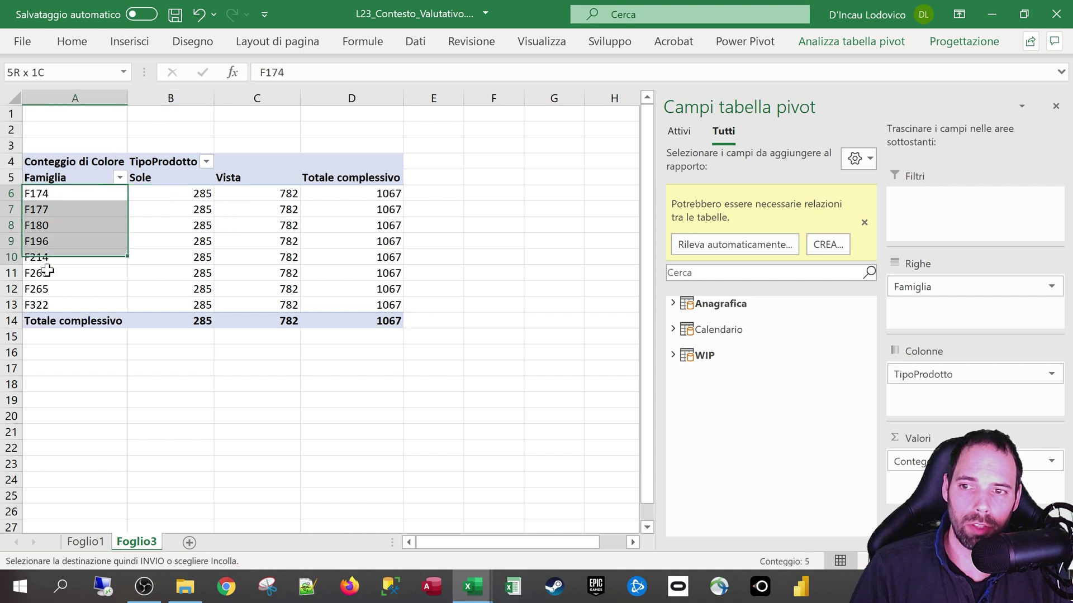
mouse_move(40, 195)
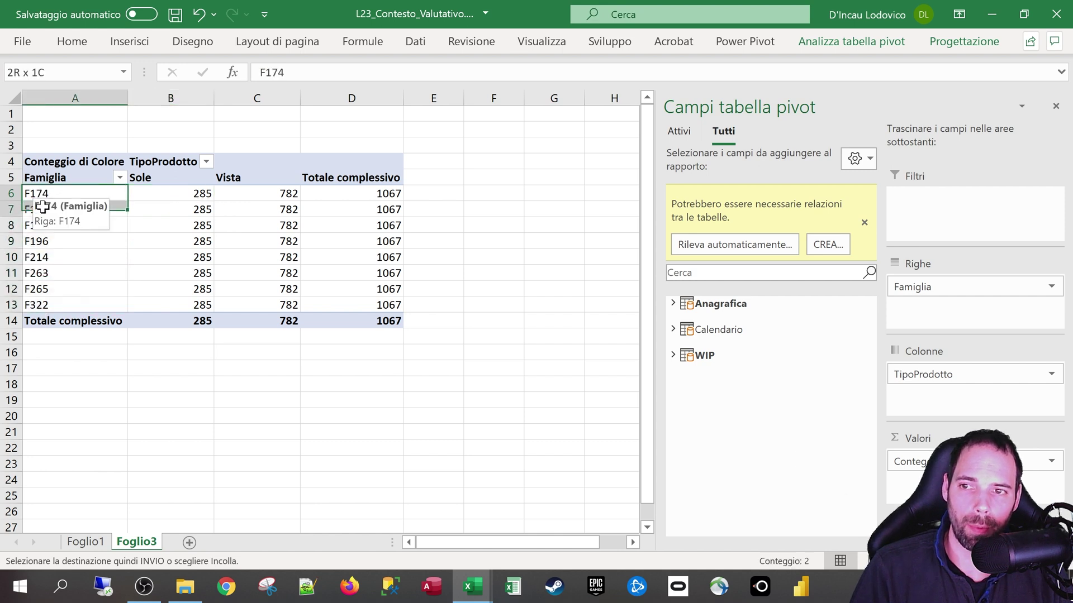
left_click_drag(40, 193, 49, 309)
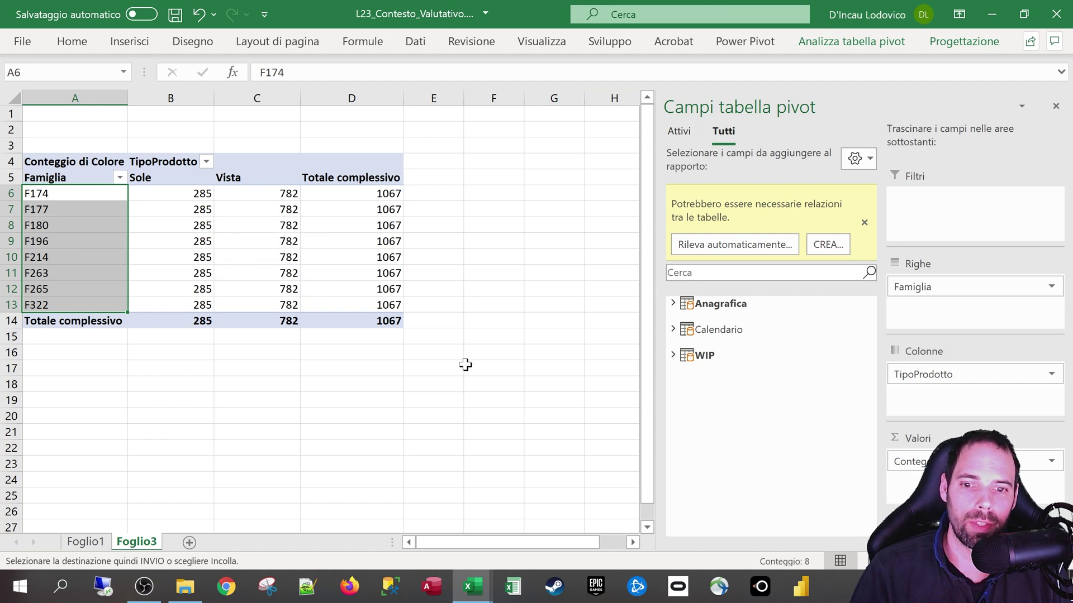
left_click(473, 587)
left_click(411, 525)
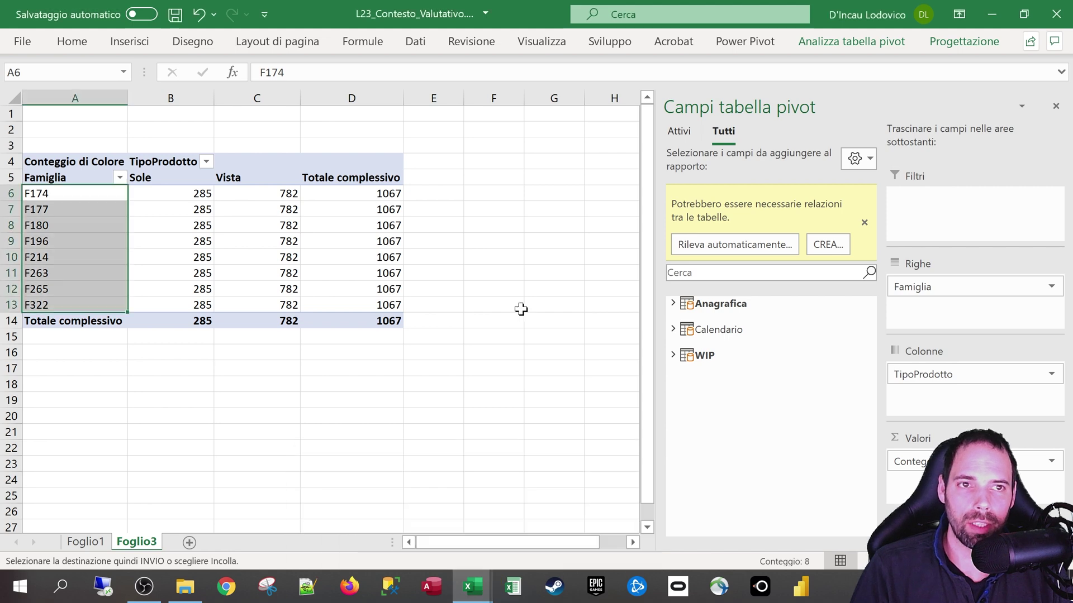
left_click(743, 41)
In the diagram view, reposition WIP and Anagrafica and inspect their Articolo relationship
left_click(32, 75)
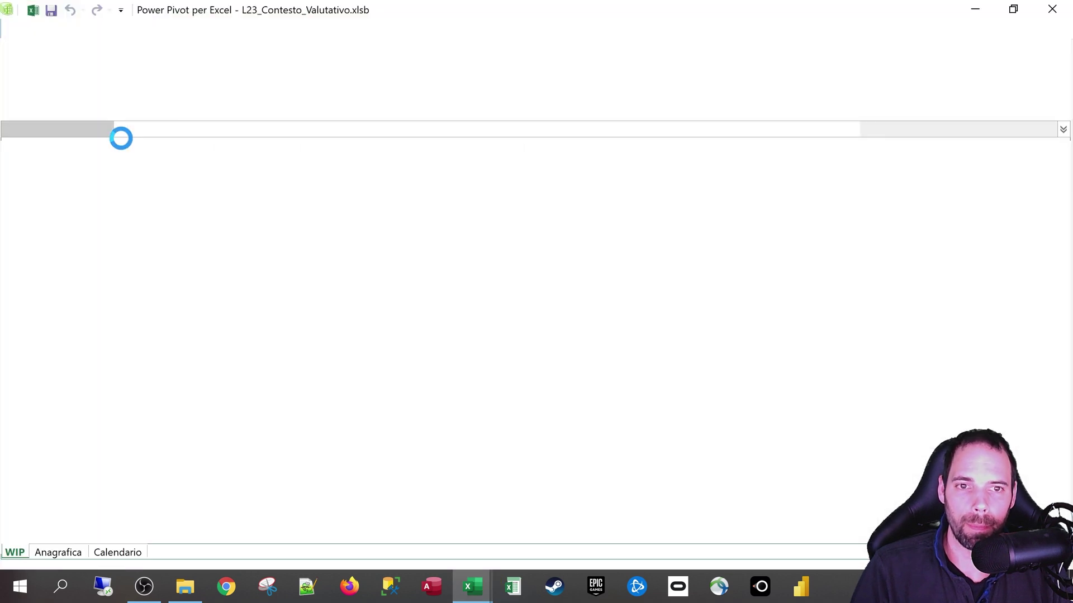
left_click(855, 75)
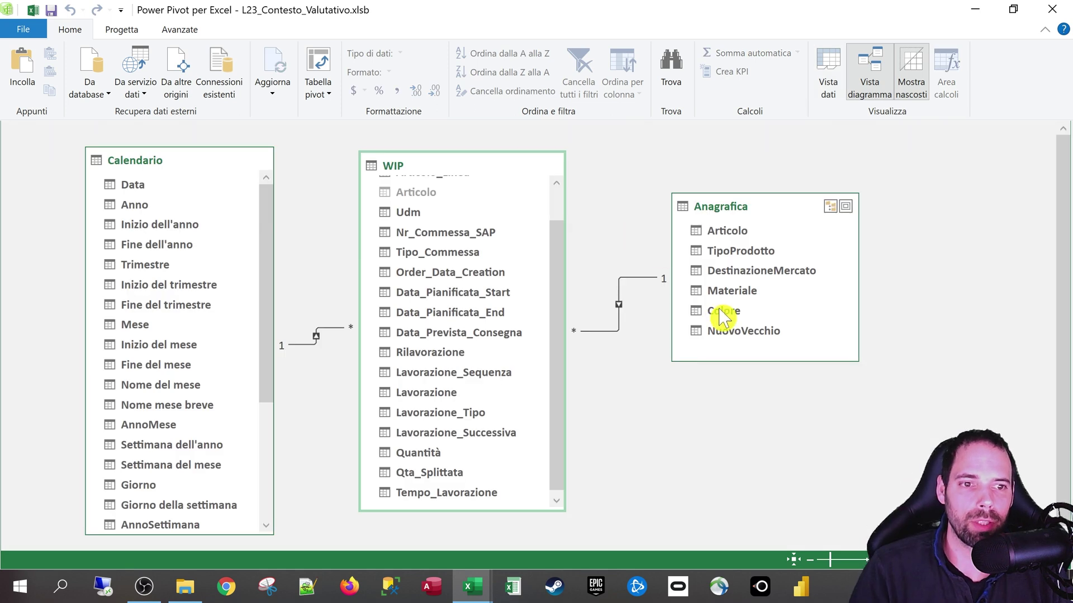
left_click(721, 314)
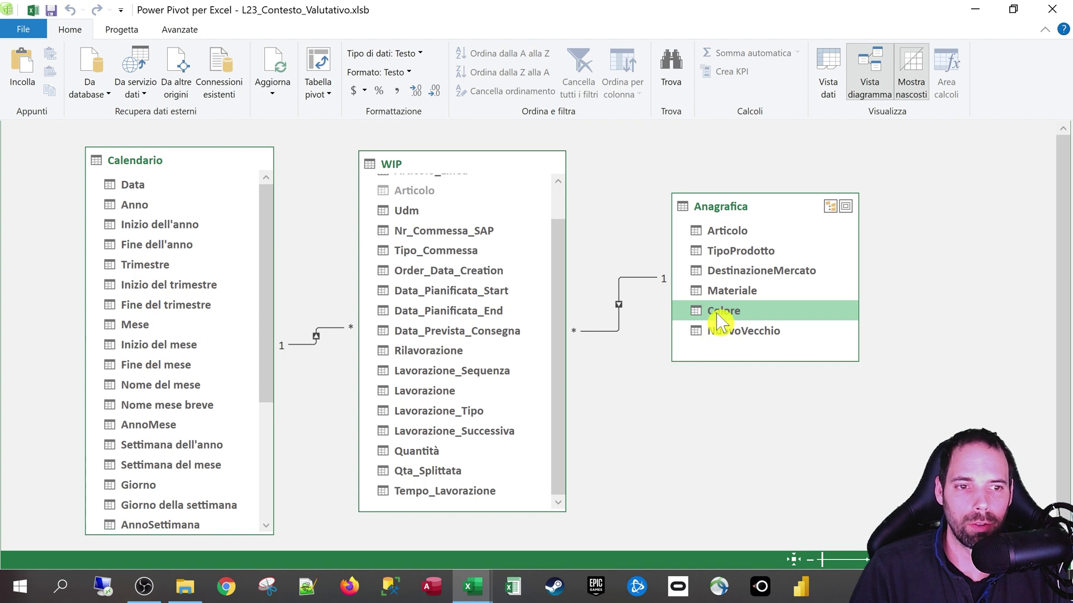
mouse_move(765, 276)
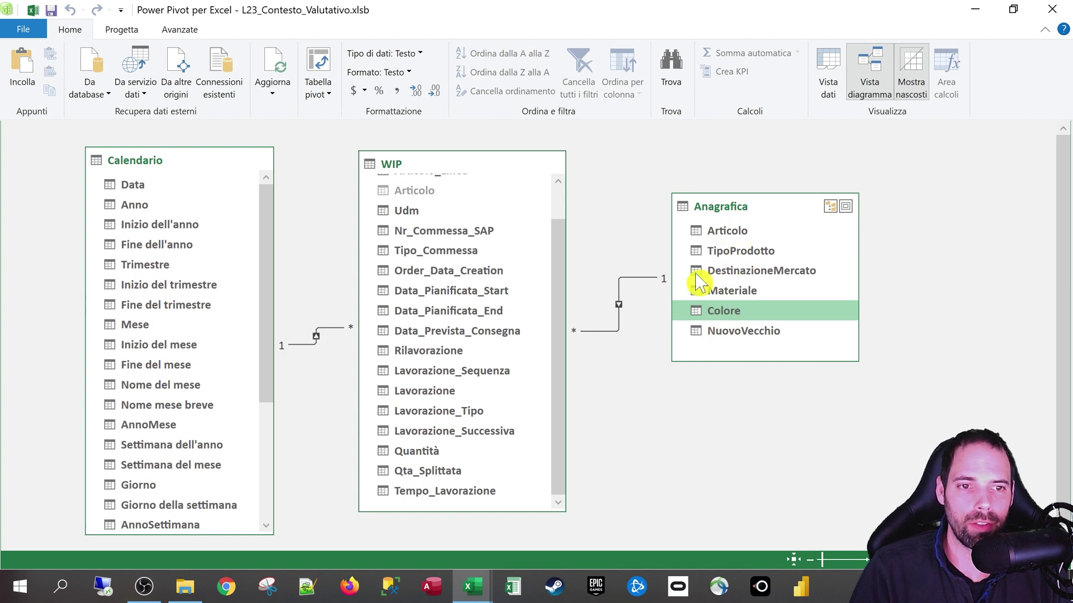
left_click_drag(469, 163, 445, 162)
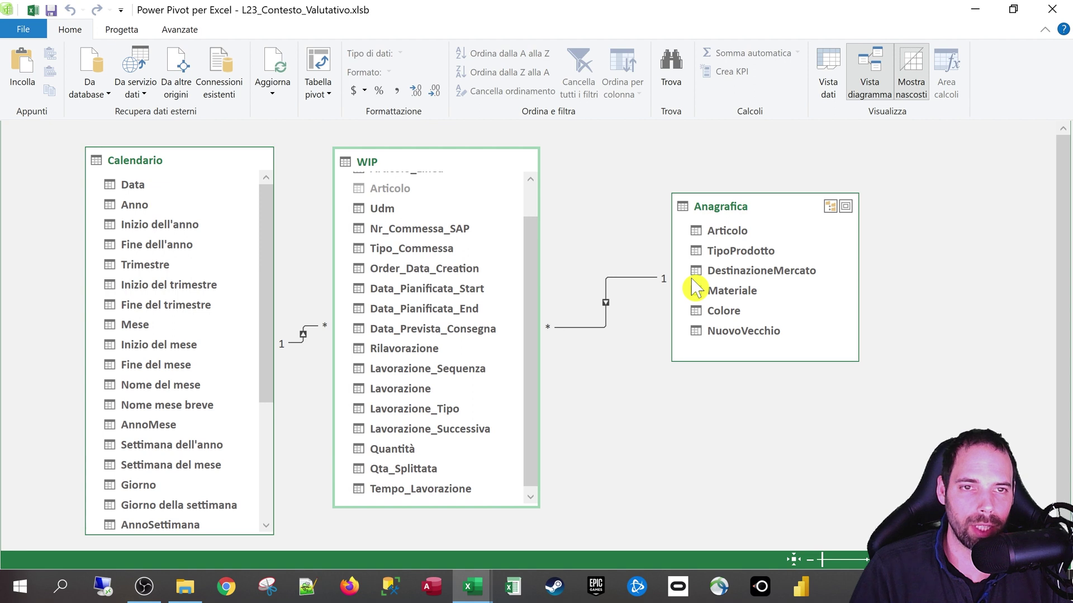
mouse_move(764, 212)
left_mouse_down()
mouse_move(744, 201)
mouse_move(758, 202)
left_mouse_up()
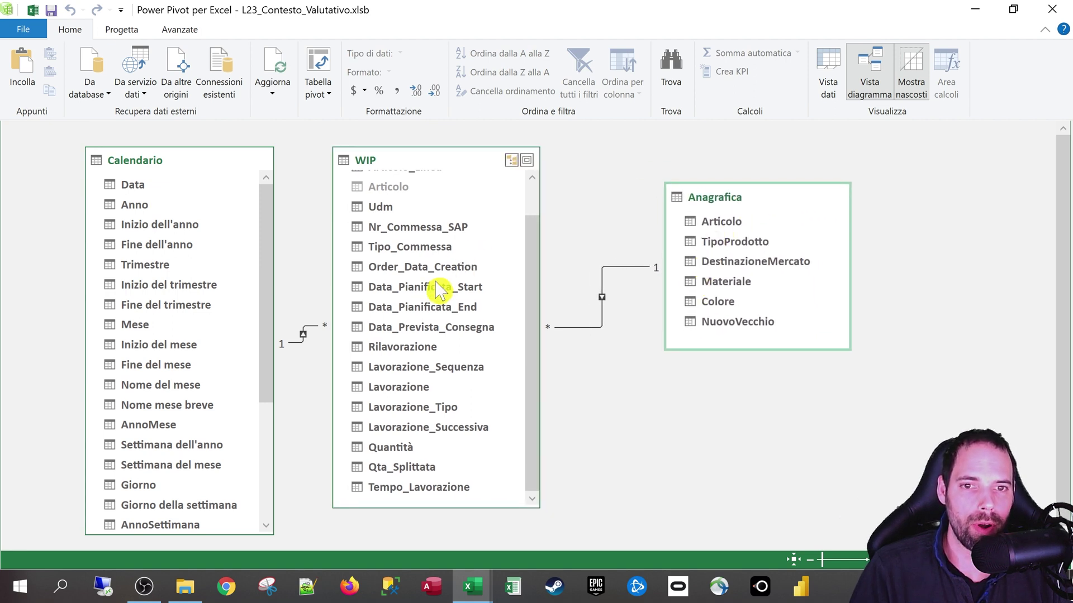
left_click_drag(426, 168, 428, 170)
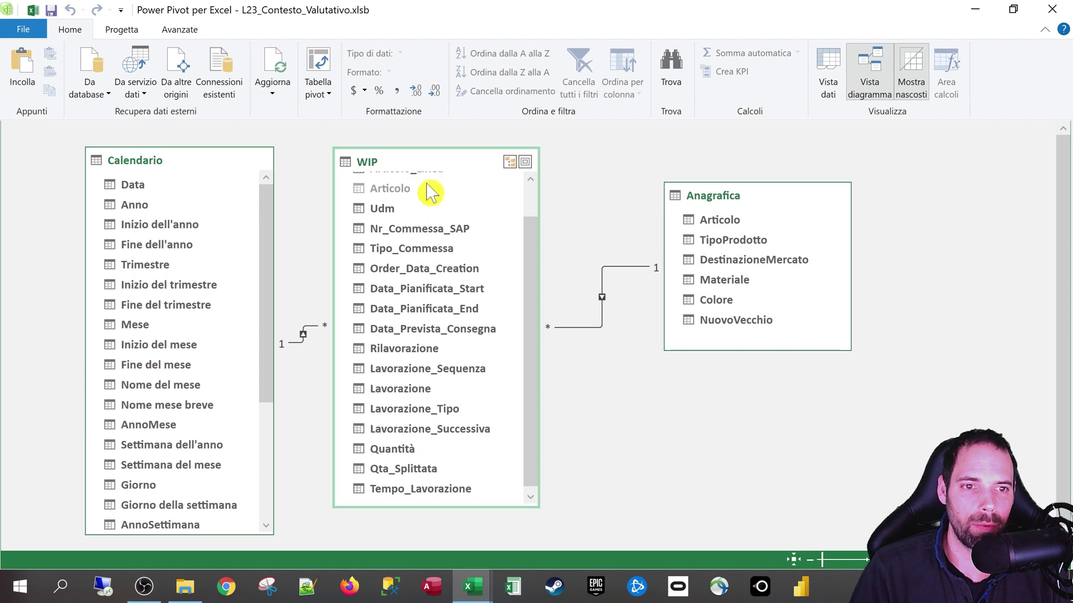
left_click(746, 203)
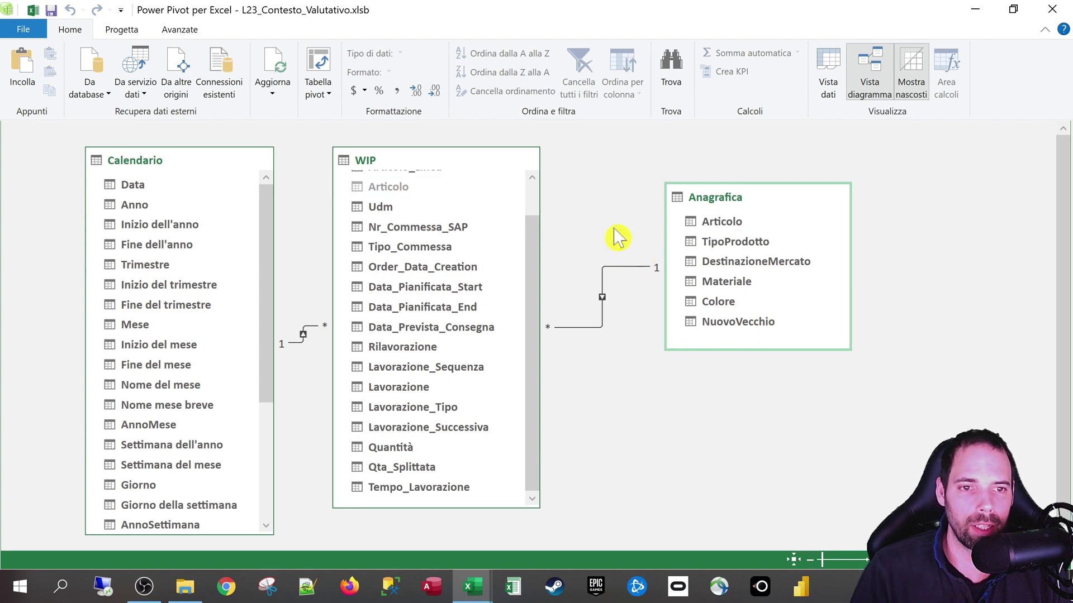
left_click(603, 292)
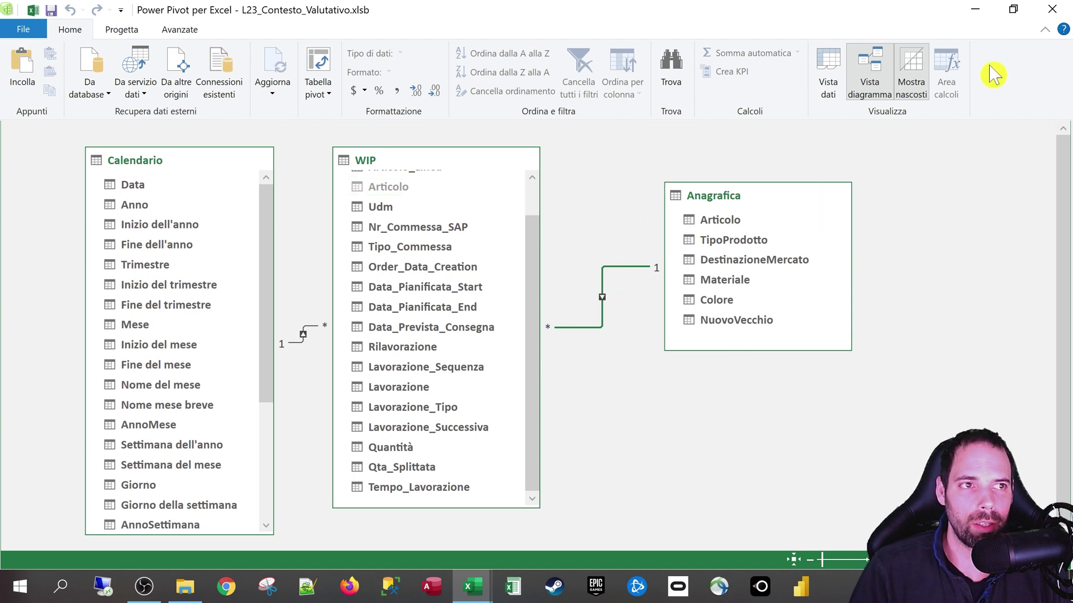
left_click(981, 13)
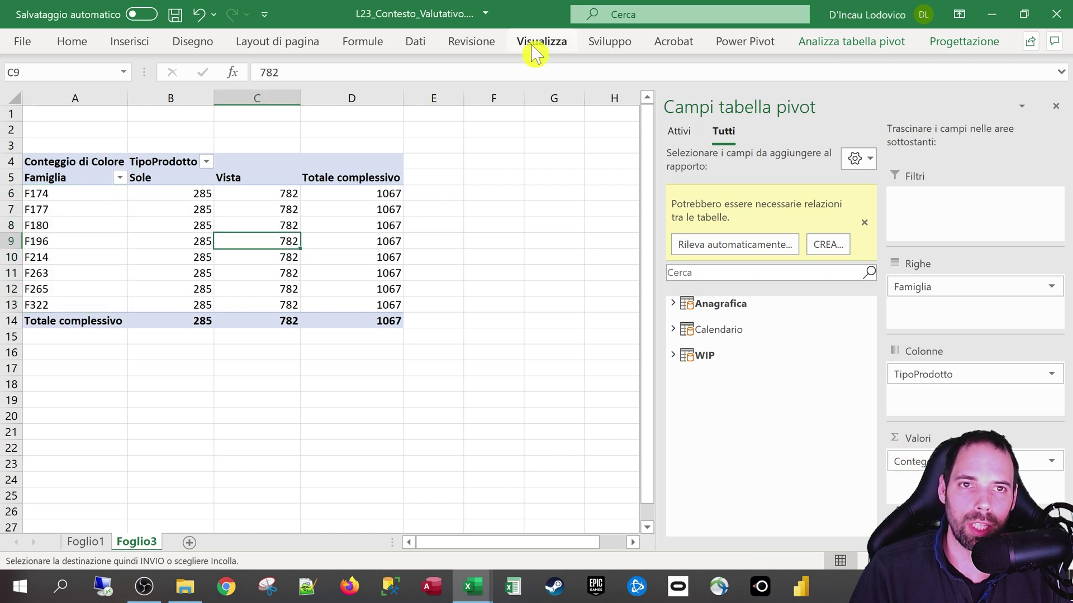
Start a new measure named Count_Colore stored in the Anagrafica table
left_click(738, 42)
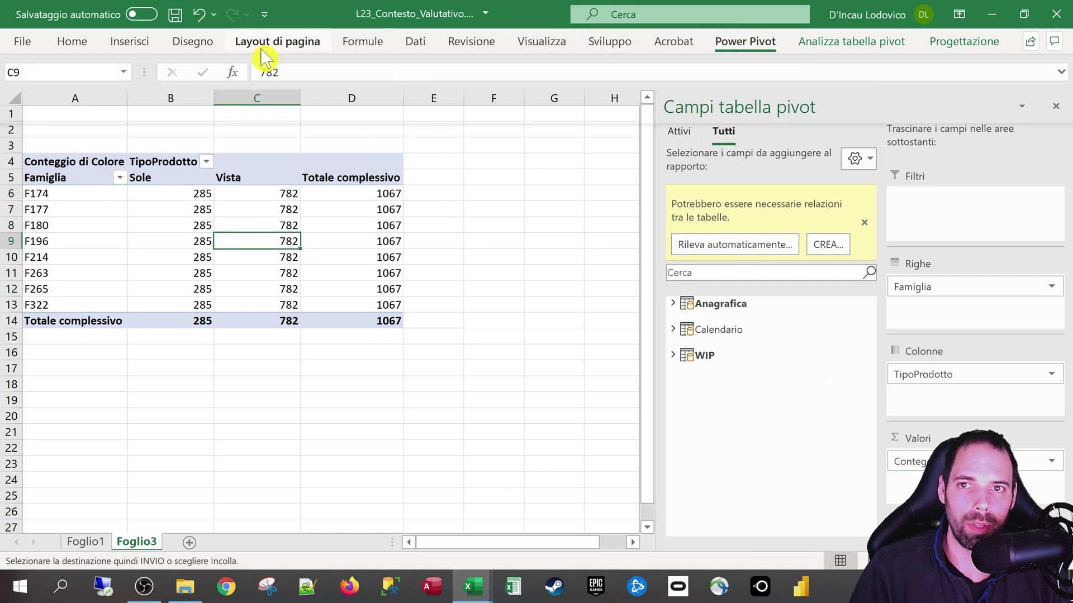
left_click(88, 84)
left_click(93, 134)
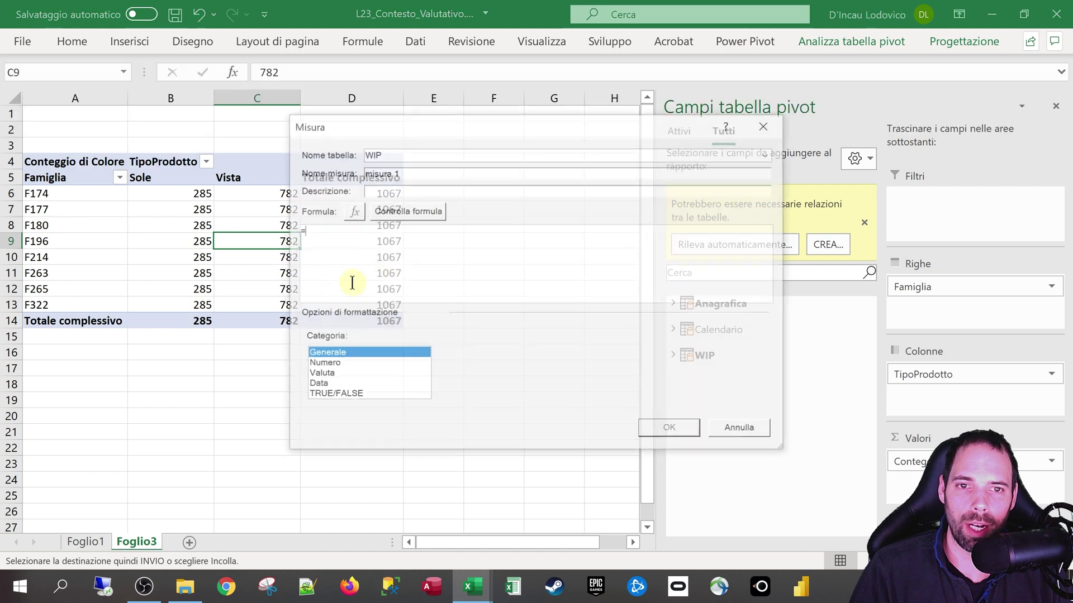
left_click(768, 153)
left_click(400, 182)
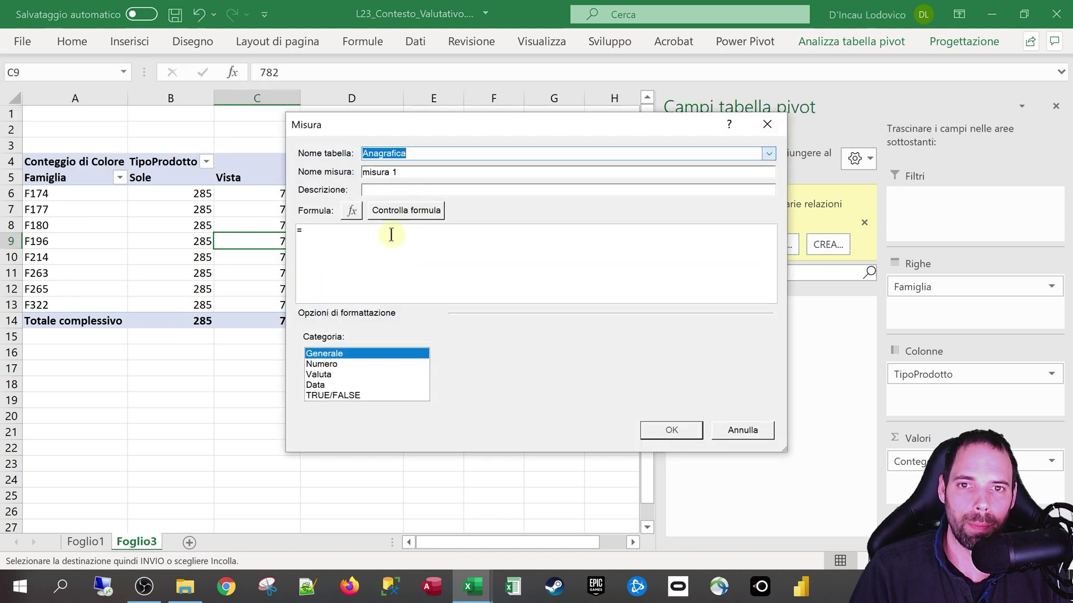
key("Tab")
type("Count_Colore")
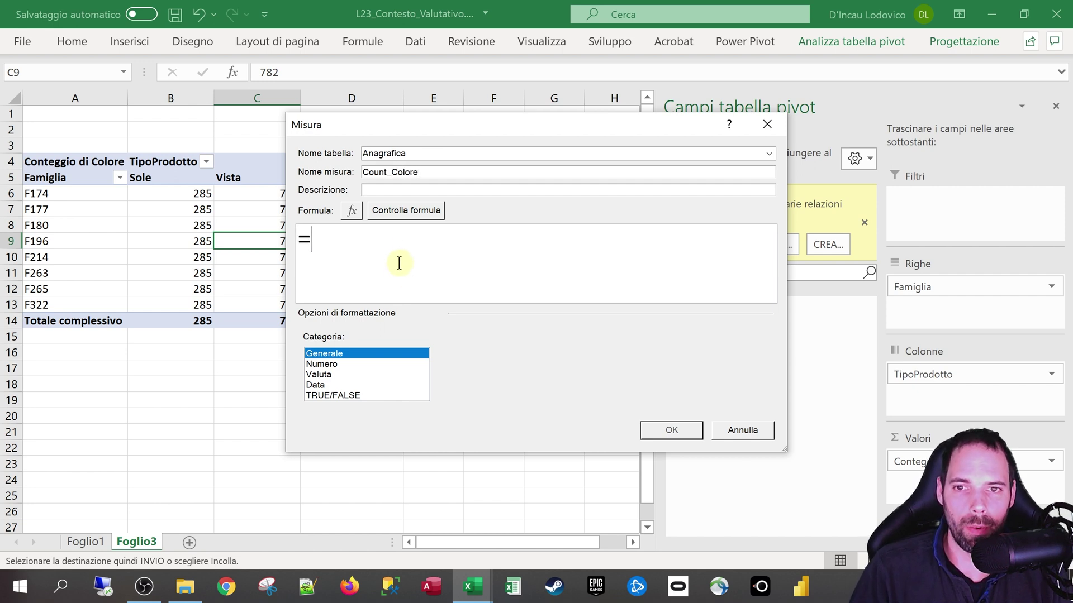
left_click_drag(288, 455, 122, 511)
Begin the formula with CALCULATE(COUNT(Anagrafica[Colore]); on its first line
type("al")
key("Tab")
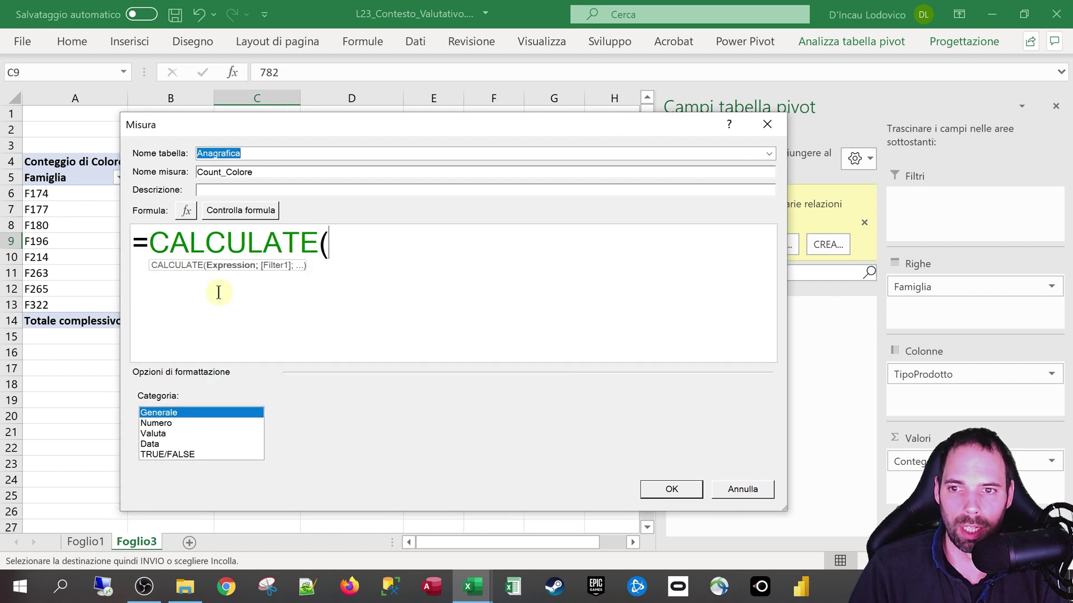
type("count")
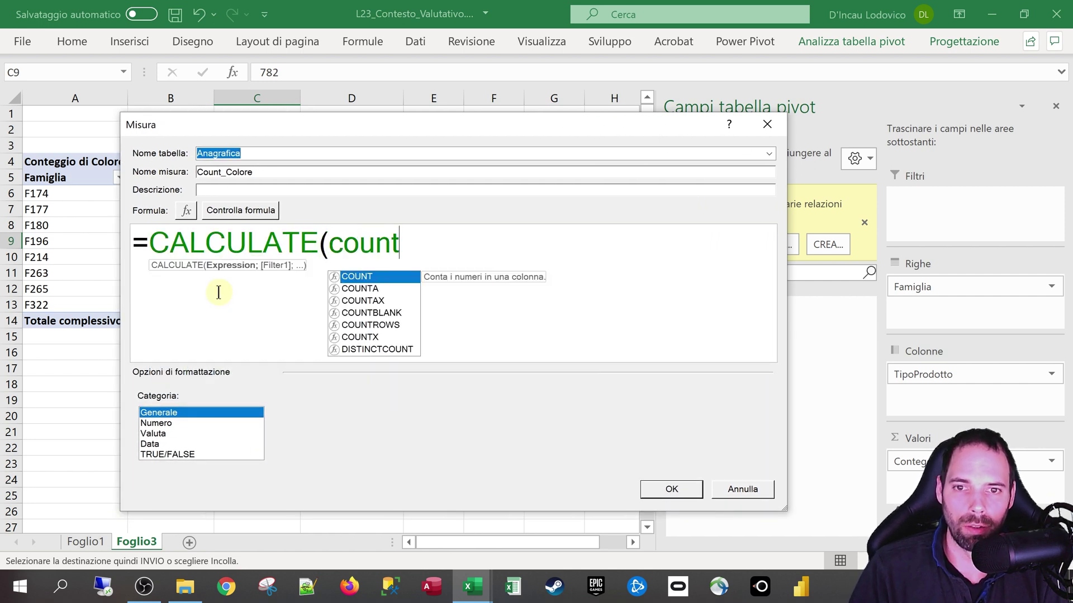
key("Tab")
type("col")
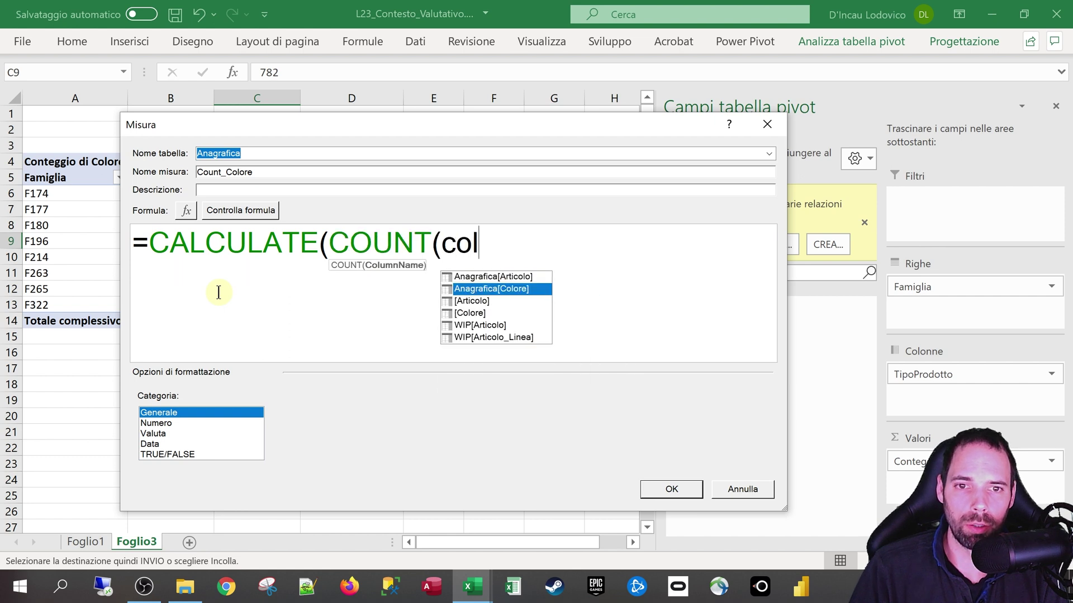
key("Tab")
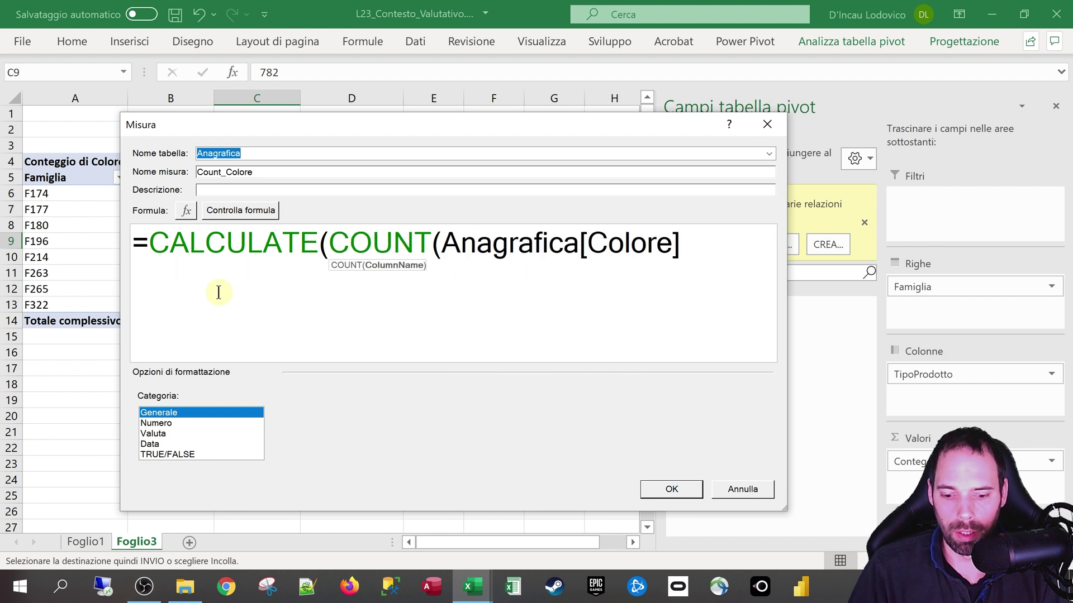
type(");")
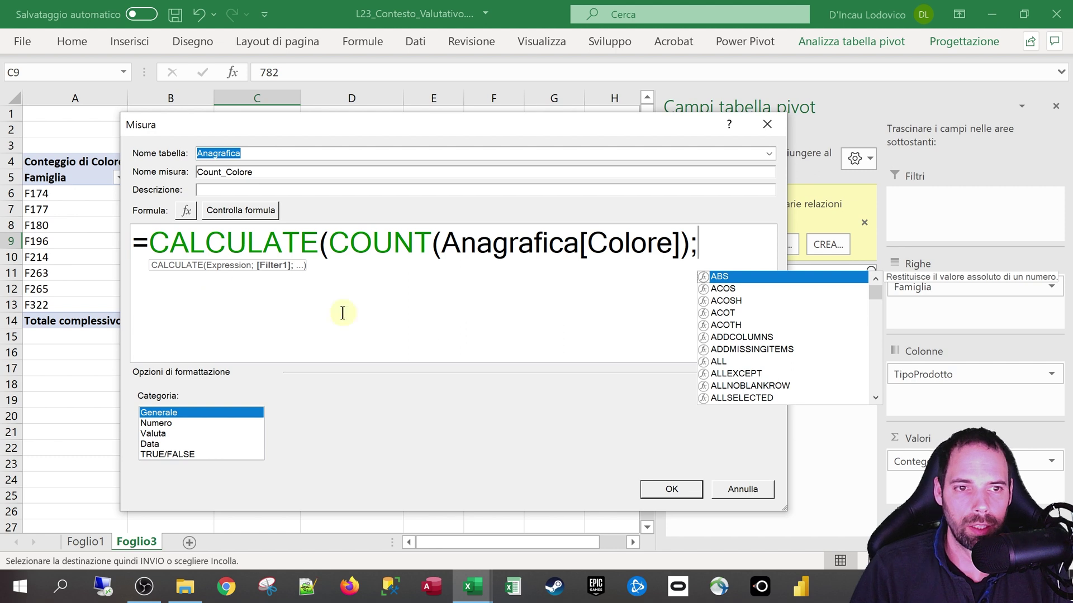
key("Escape")
left_click(709, 243)
key("Return")
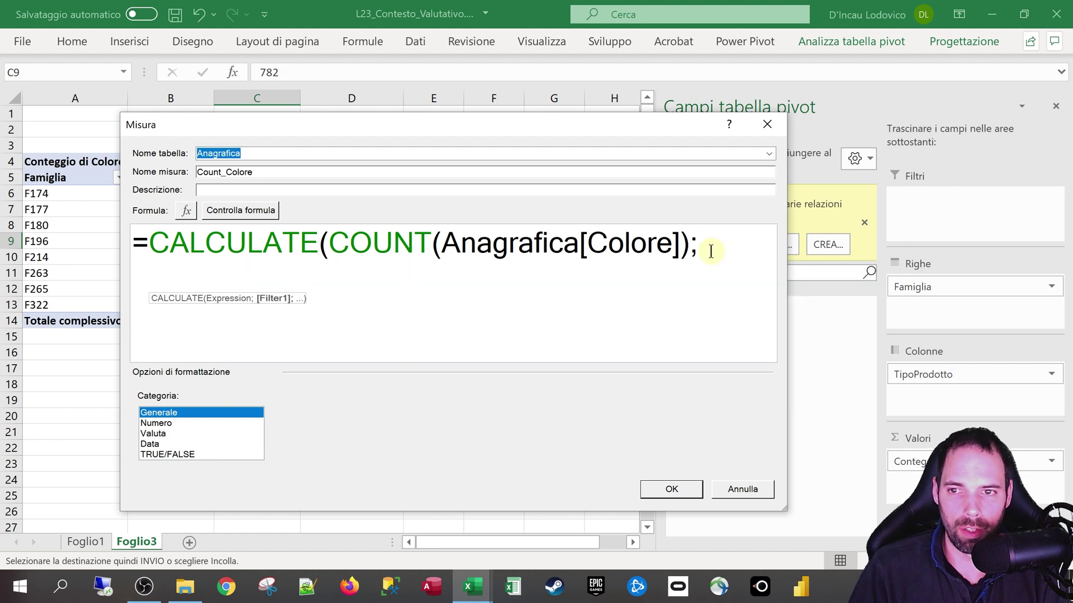
Finish the formula with CROSSFILTER(Anagrafica[Articolo];WIP[Articolo];both))
type("cro")
key("Tab")
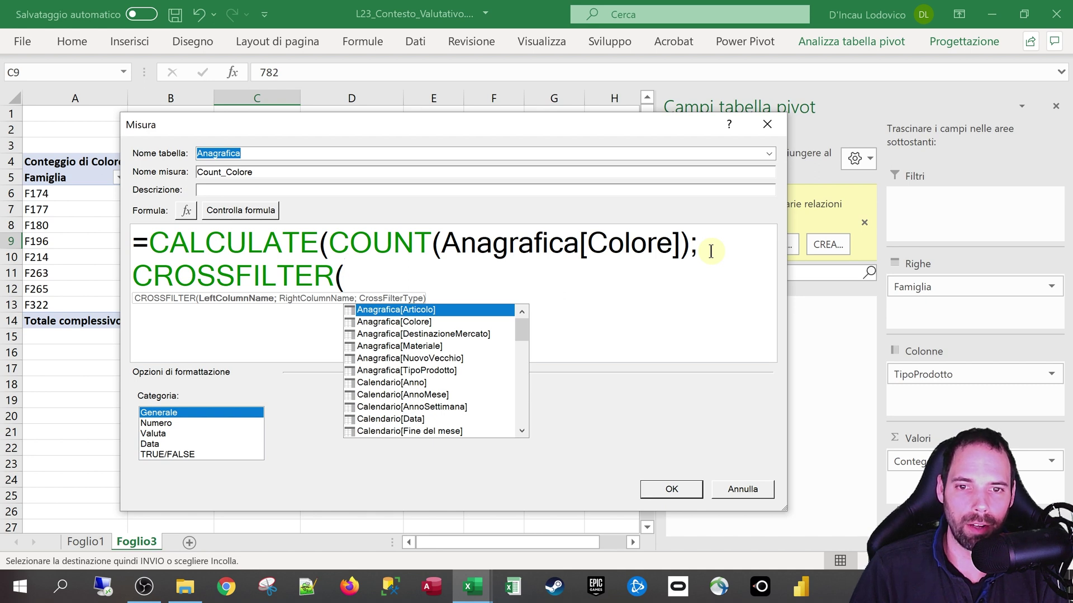
key("Tab")
type(";ar")
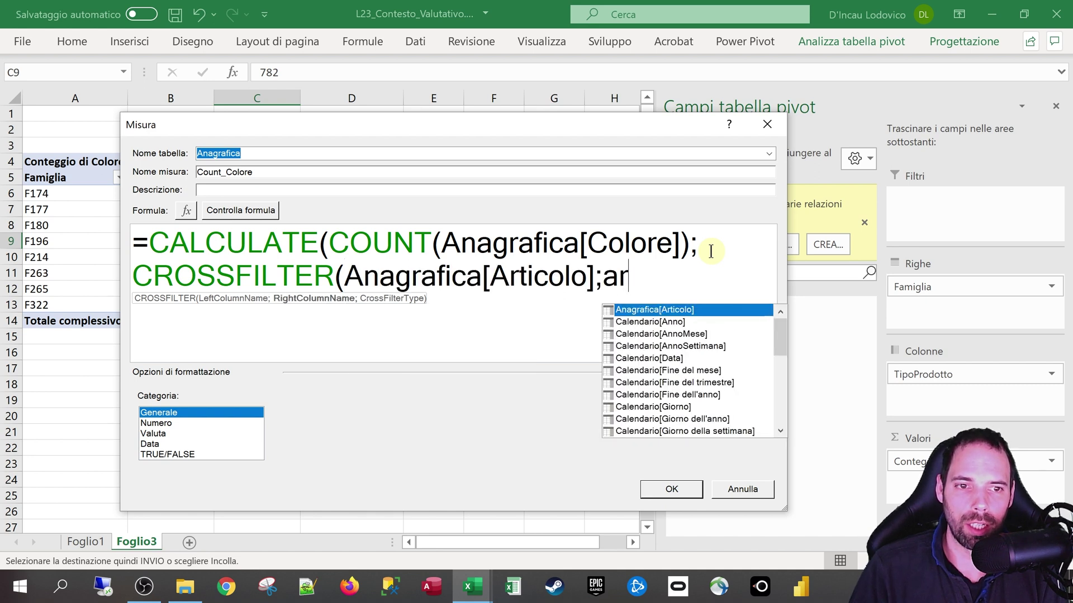
type("ti")
key("Down")
key("Tab")
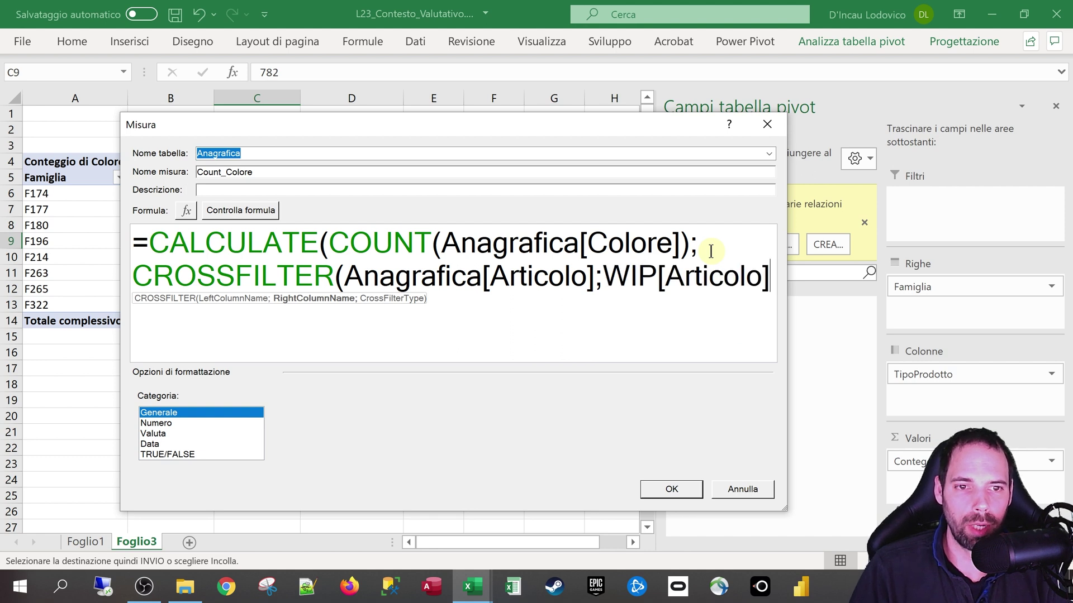
type(";b")
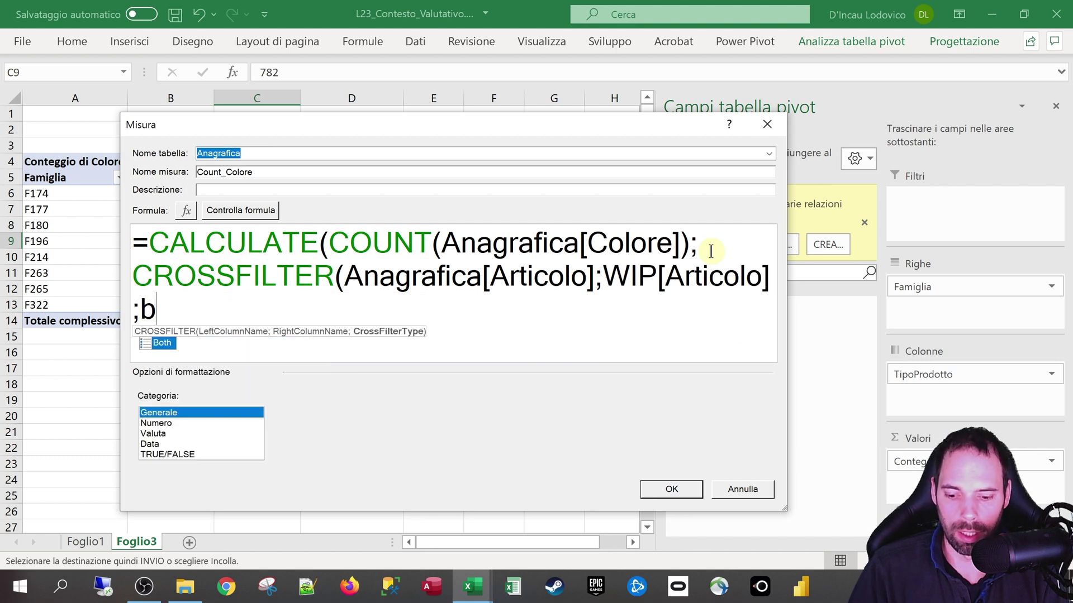
type("oth(")
key("BackSpace")
type(")")
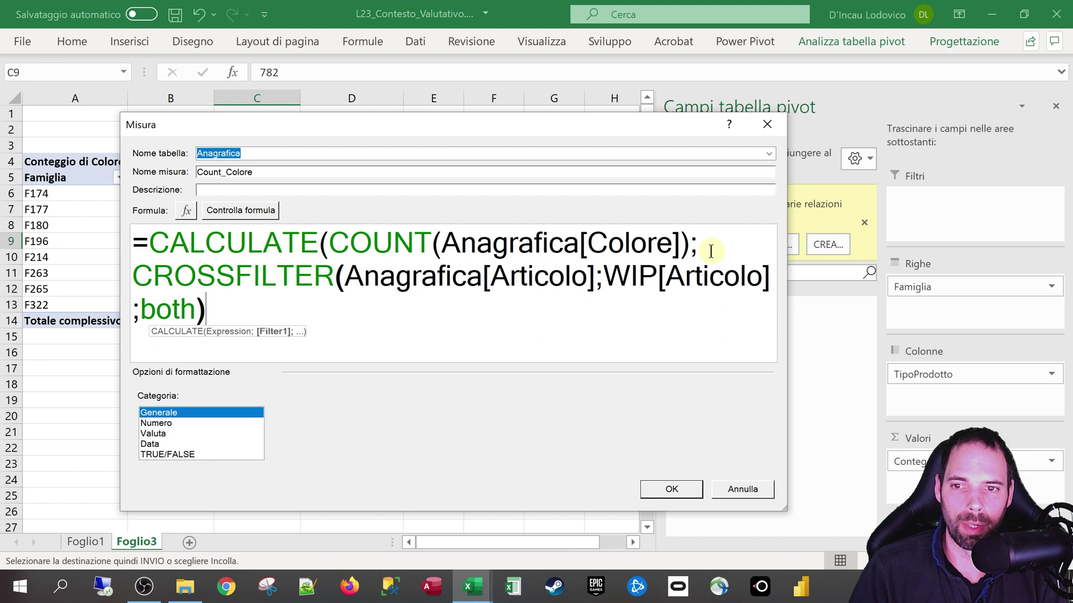
type(")")
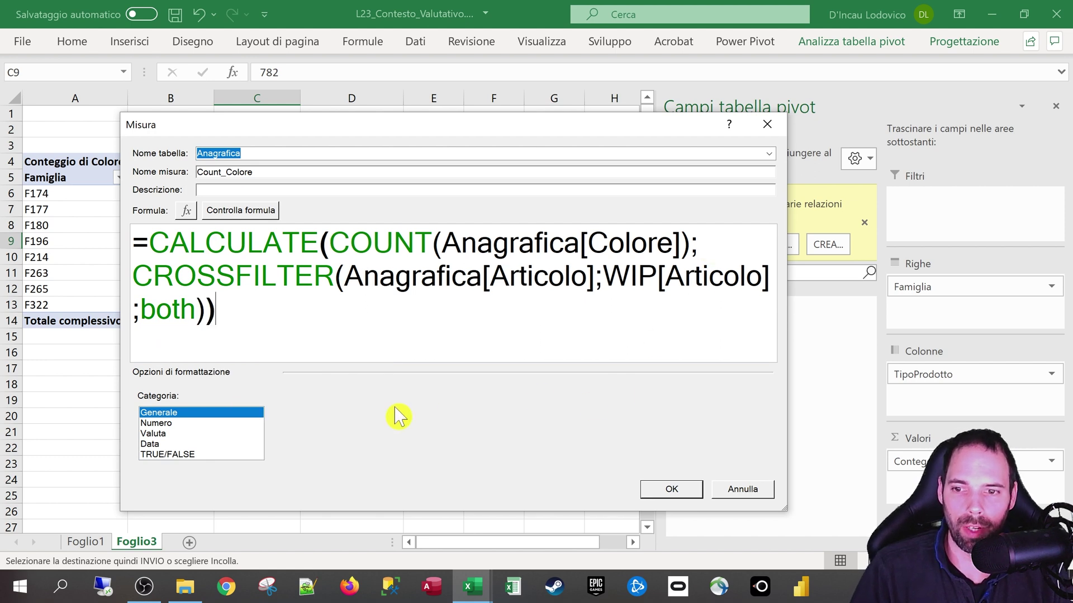
Format the measure as Numero intero and save it into the pivot
left_click(168, 423)
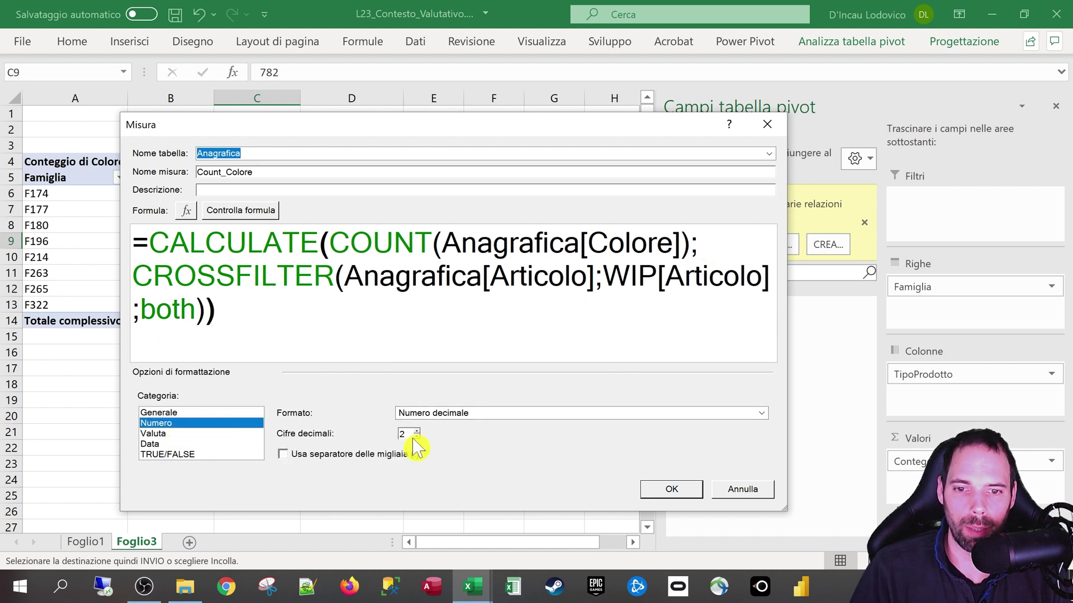
left_click(496, 413)
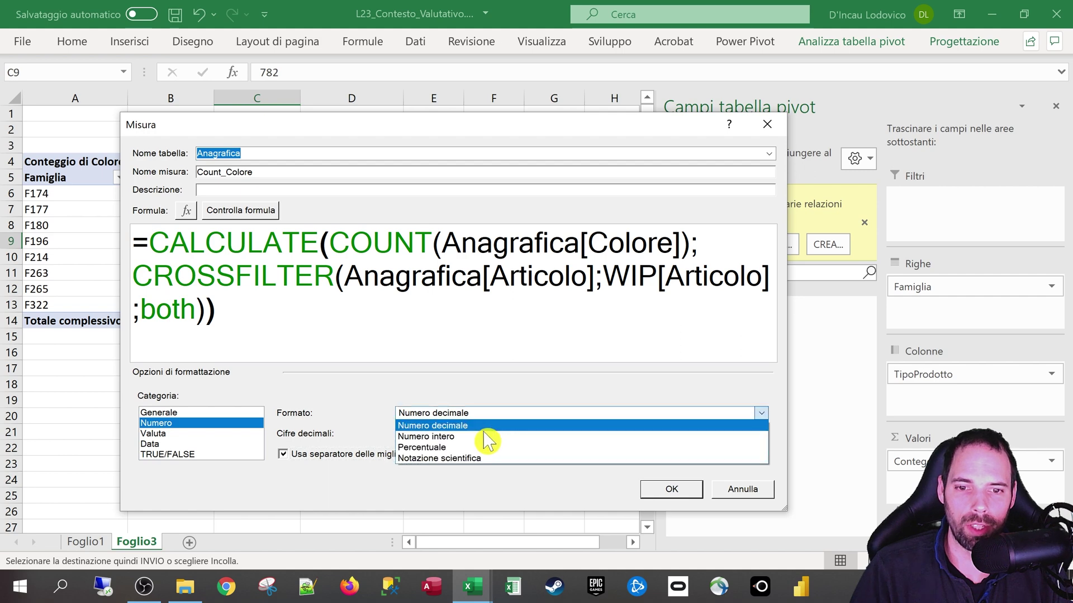
left_click(489, 435)
left_click(670, 490)
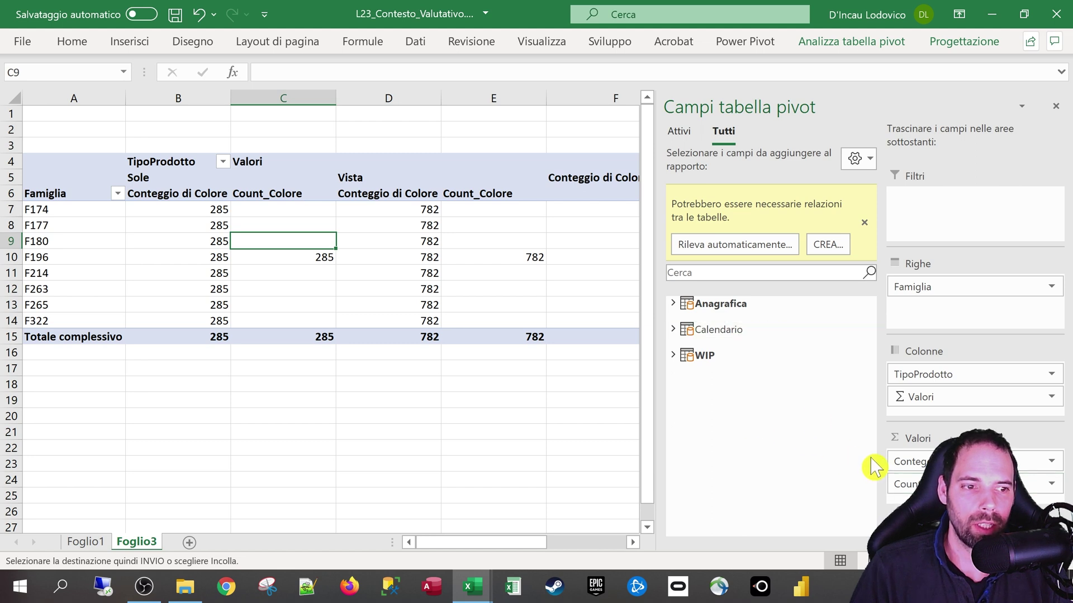
Dismiss the missing-relationships notice, widen the sheet, and check F196's Count_Colore values 285 and 782
left_click(864, 223)
left_click_drag(669, 299, 838, 292)
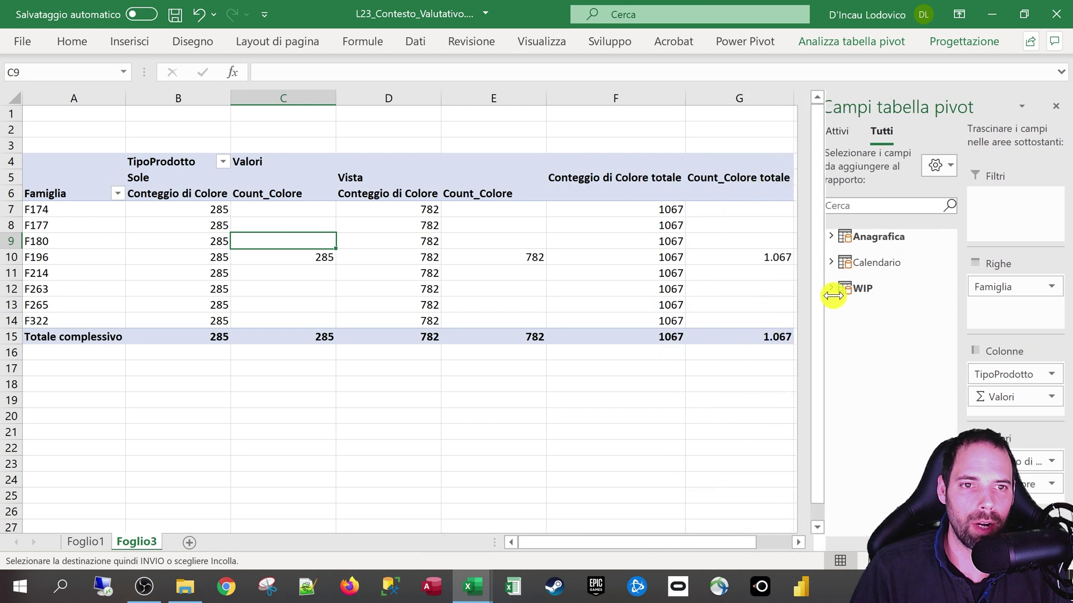
left_click(80, 262)
left_click(295, 263)
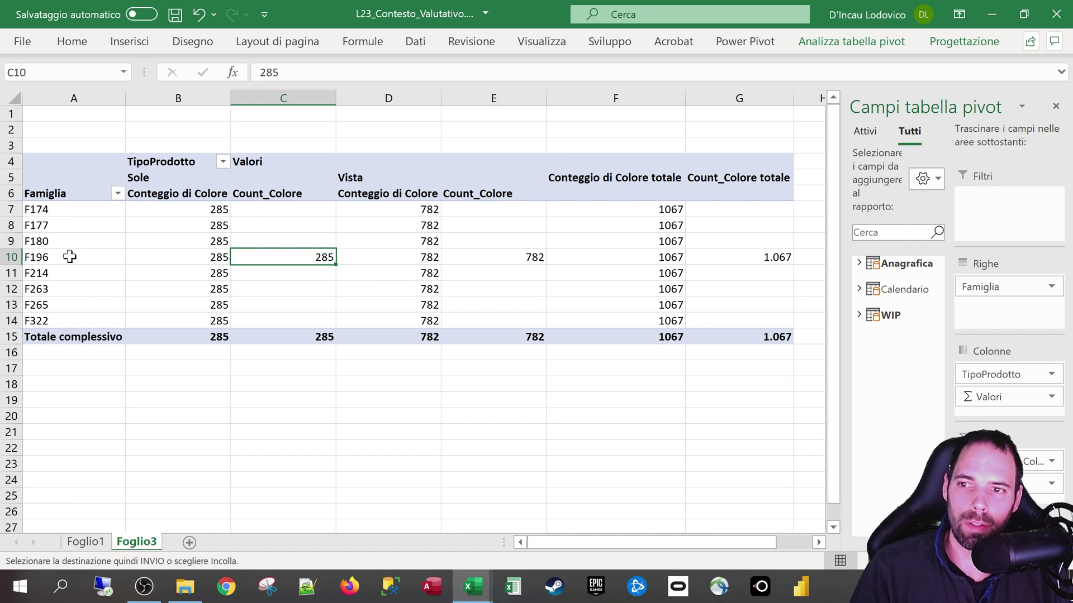
left_click(37, 261)
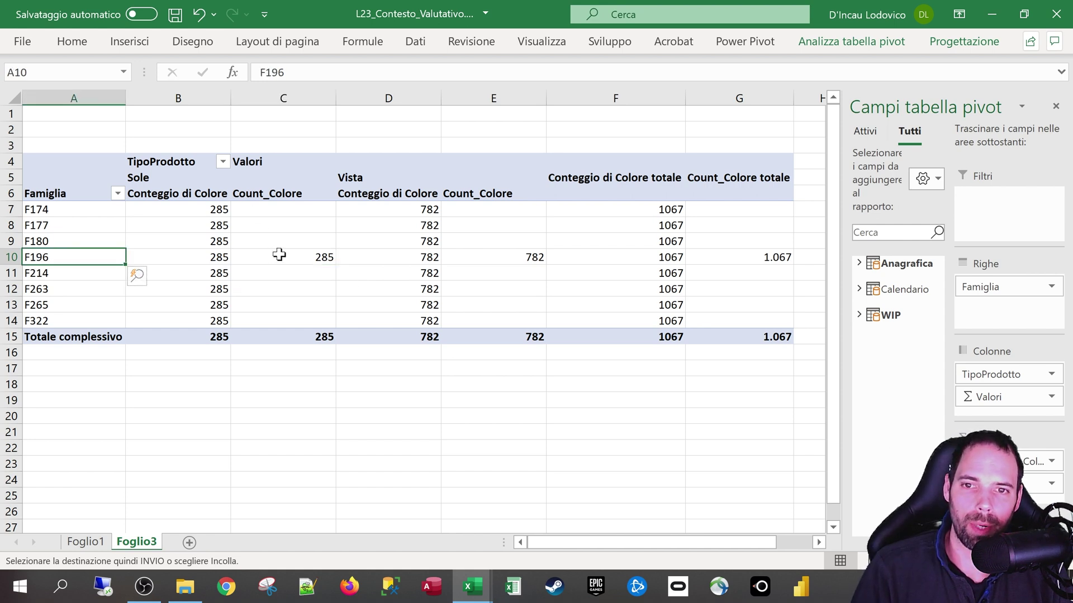
left_click(302, 258)
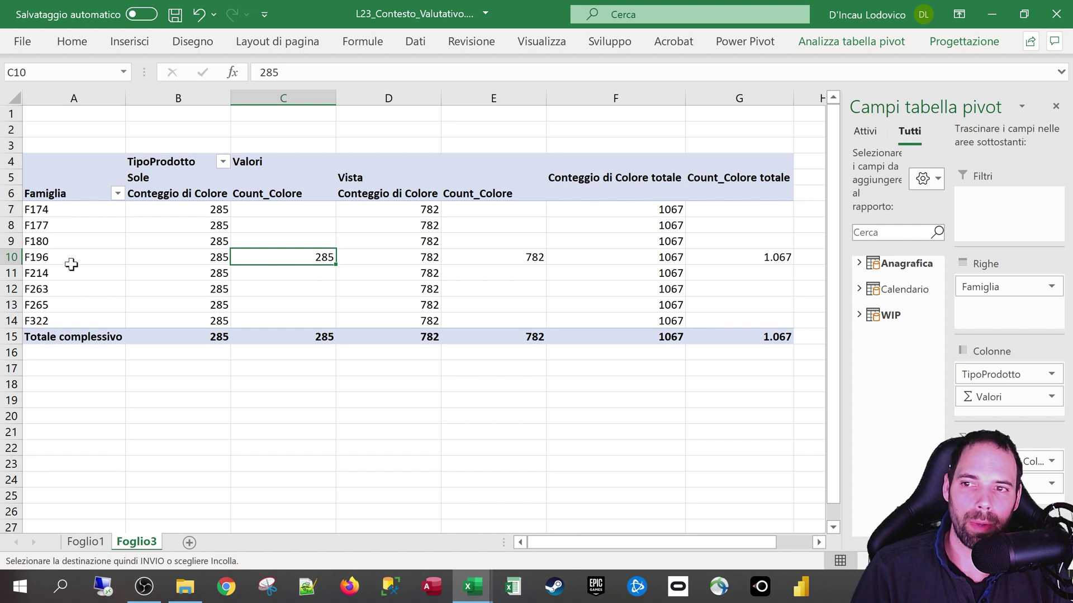
left_click(50, 263)
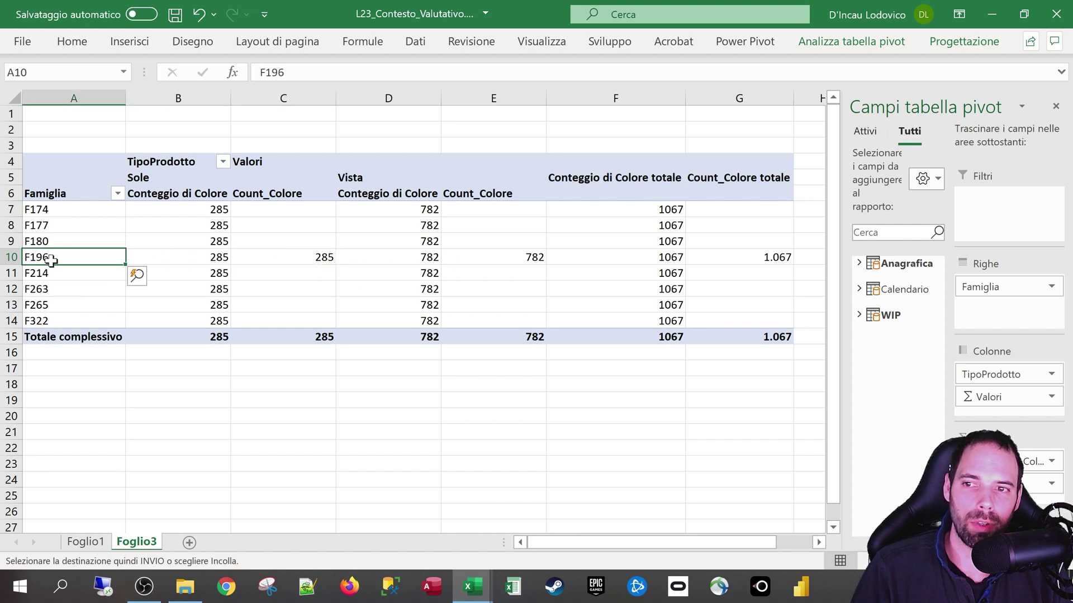
left_click(299, 258)
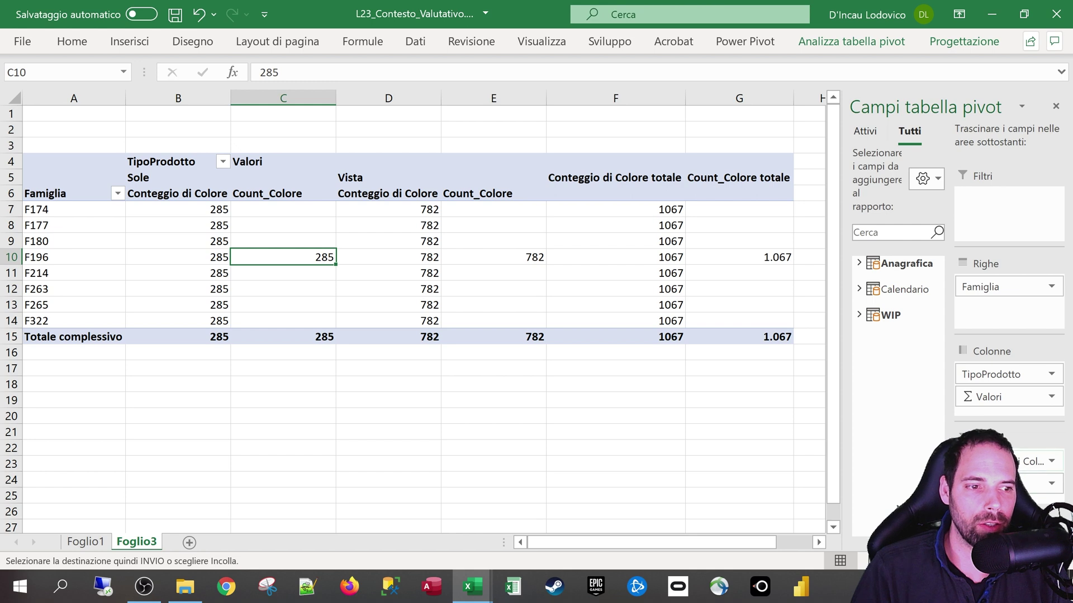
left_click_drag(1033, 461, 887, 353)
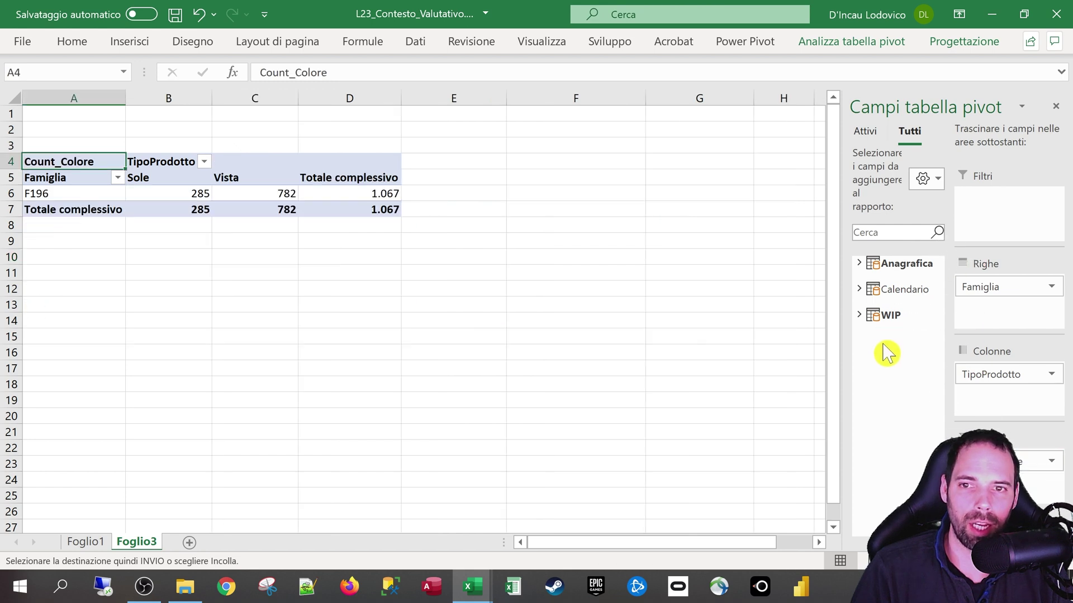
left_click(168, 195)
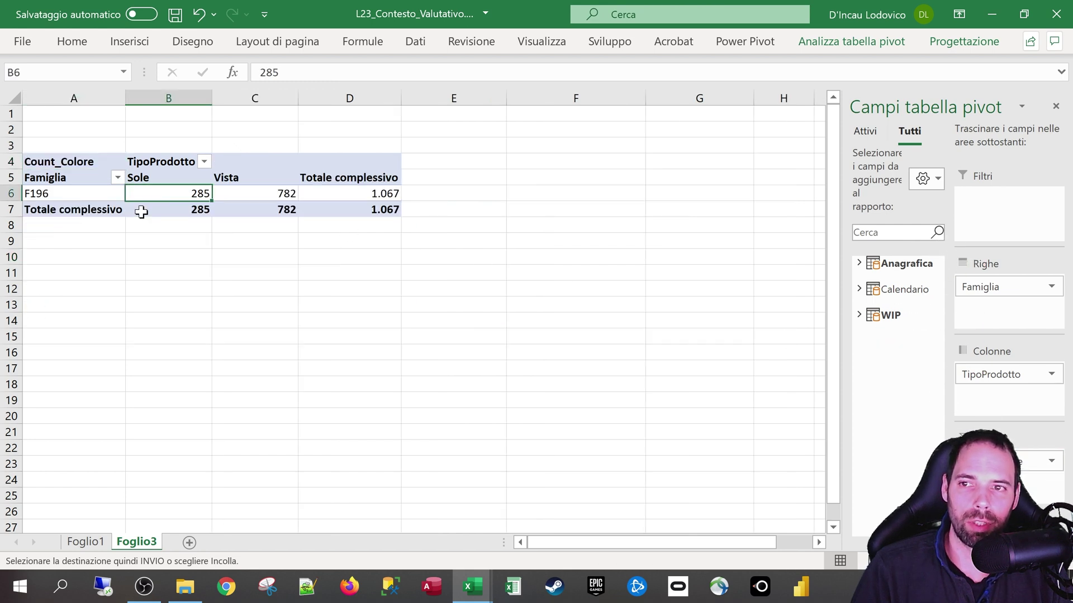
left_click(37, 195)
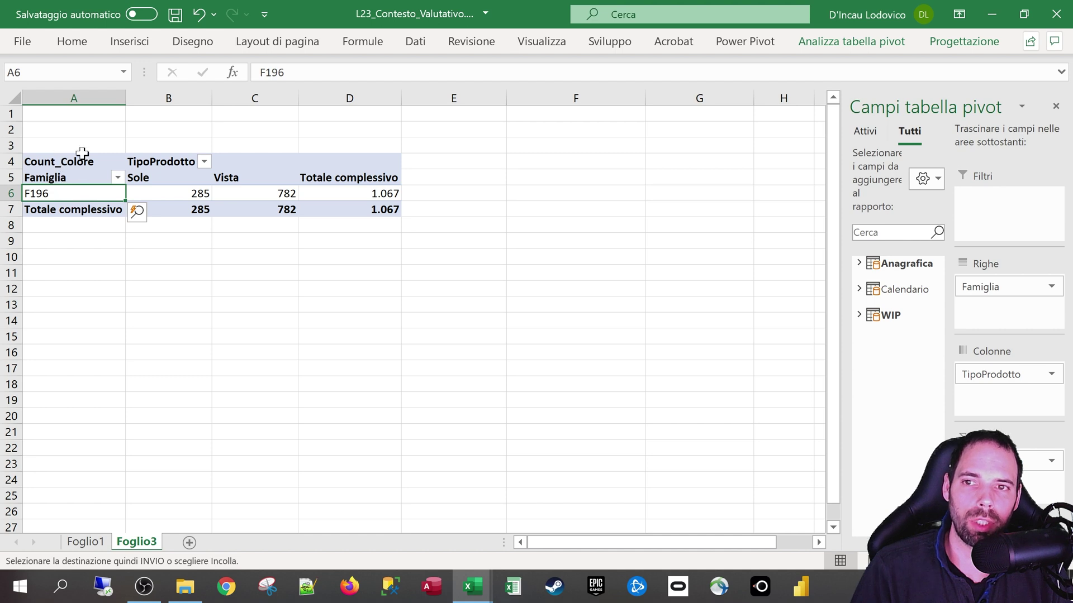
left_click(168, 194)
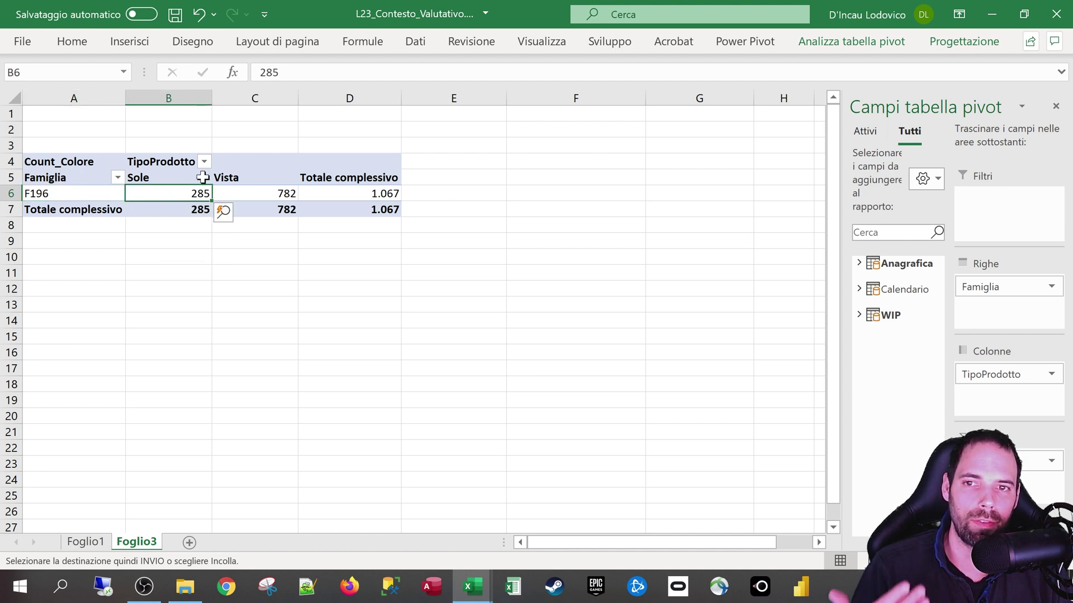
left_click(245, 194)
left_click(178, 195)
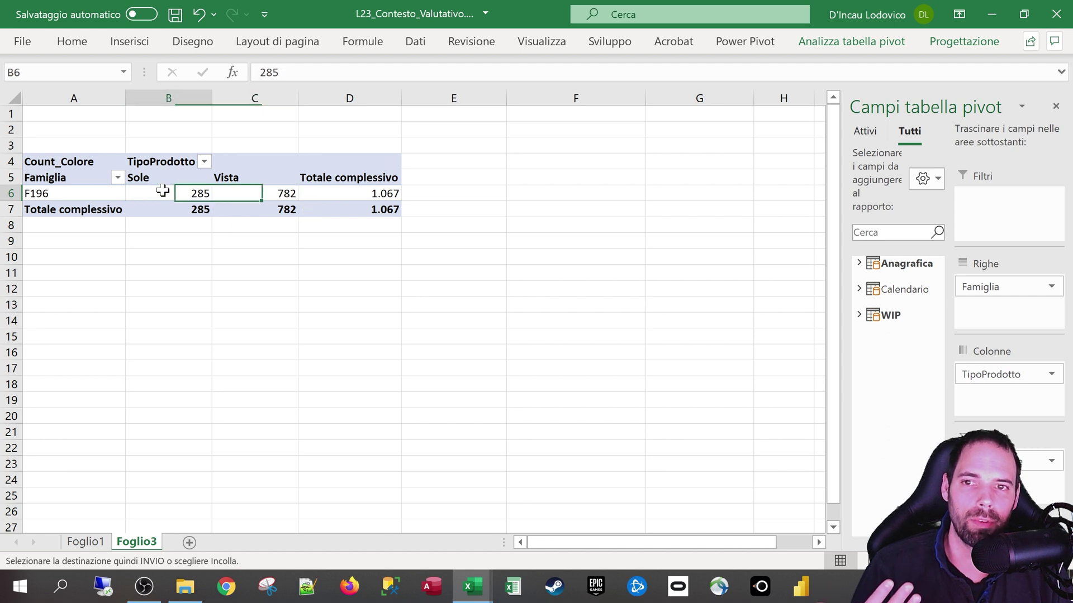
left_click(246, 194)
left_click(108, 192)
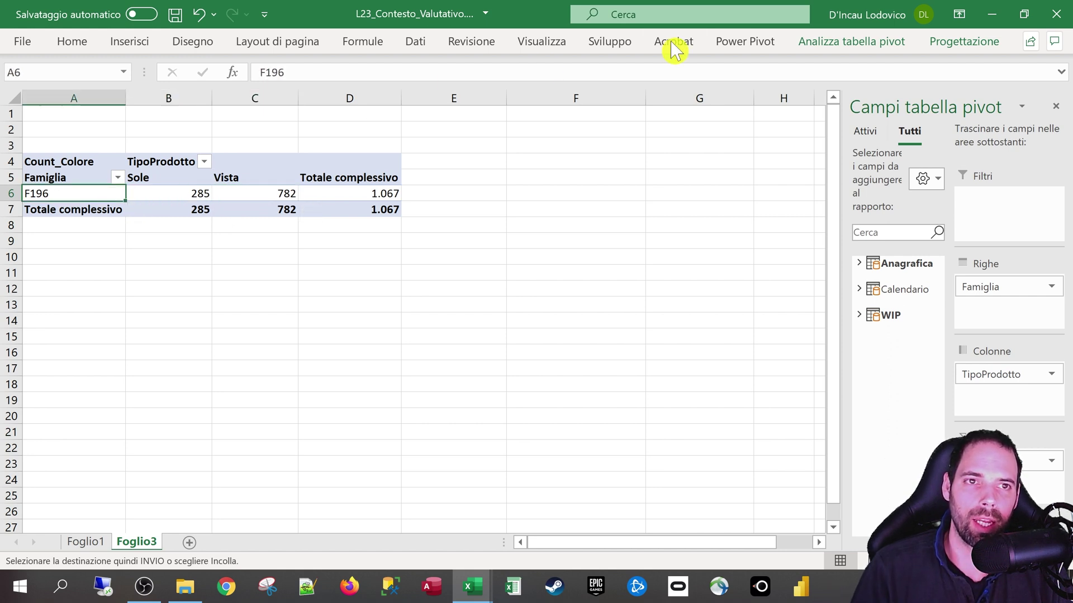
Check the Count_Colore measure and the Anagrafica table in the diagram, then close Power Pivot
mouse_move(471, 587)
left_click(621, 459)
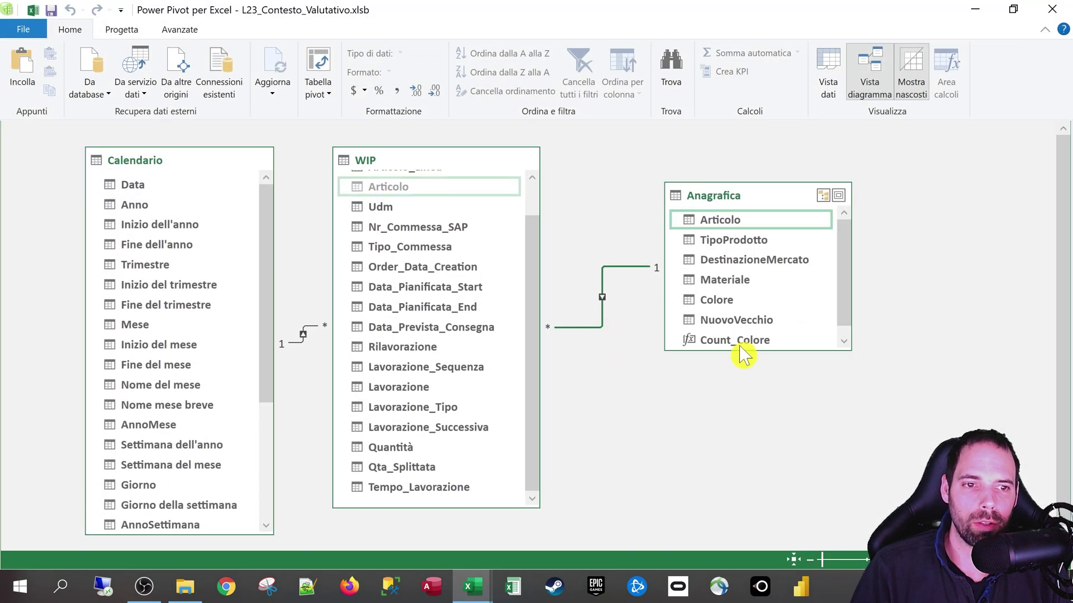
left_click(729, 344)
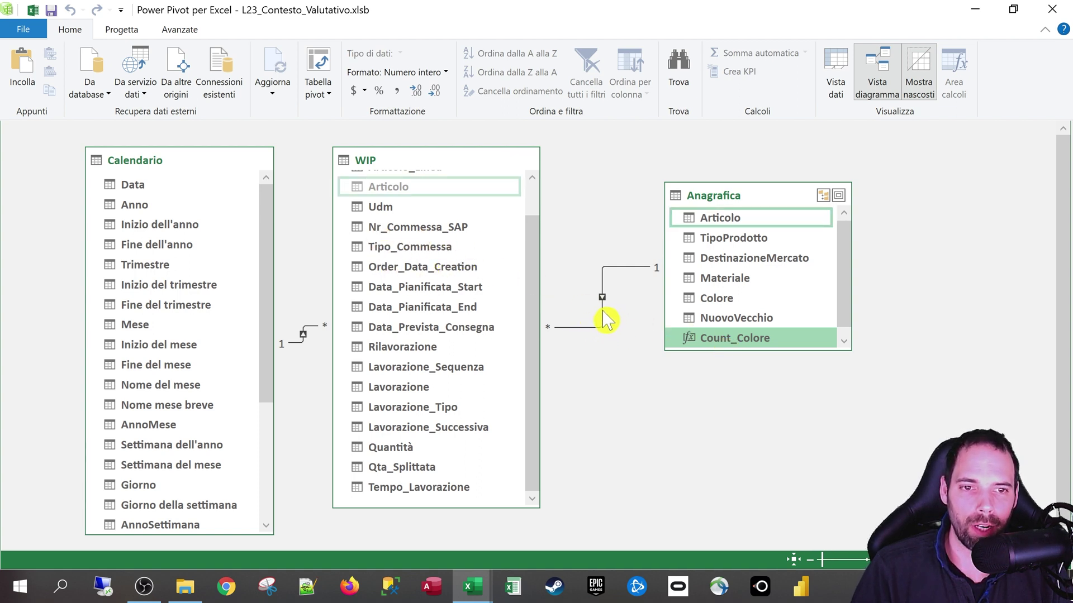
left_click(744, 205)
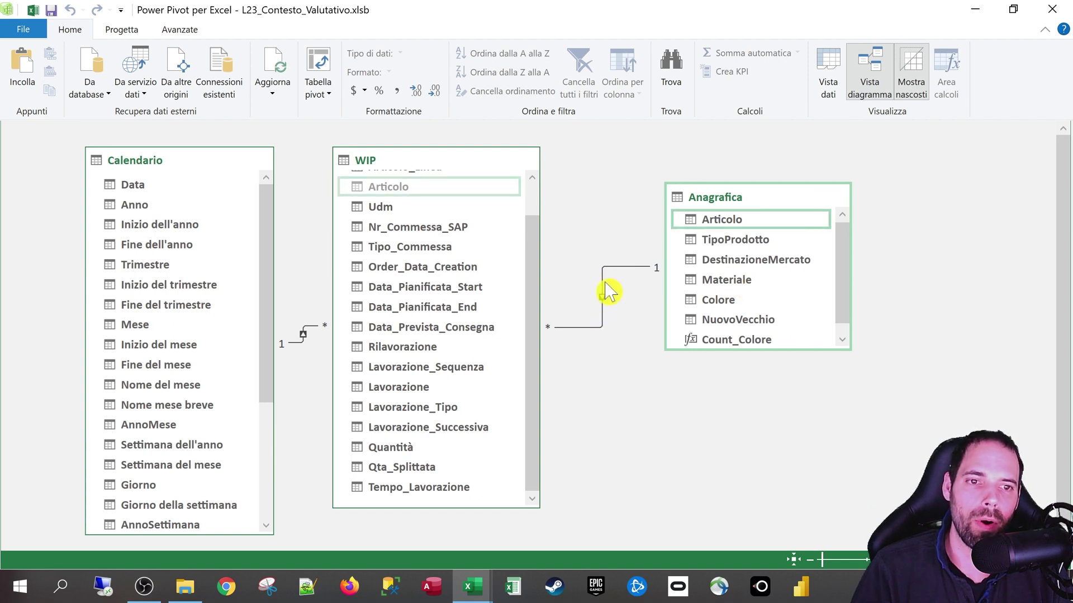
left_click(1050, 20)
left_click(328, 215)
Expand the Anagrafica fields and add a count of Colore to the pivot values
left_click(180, 197)
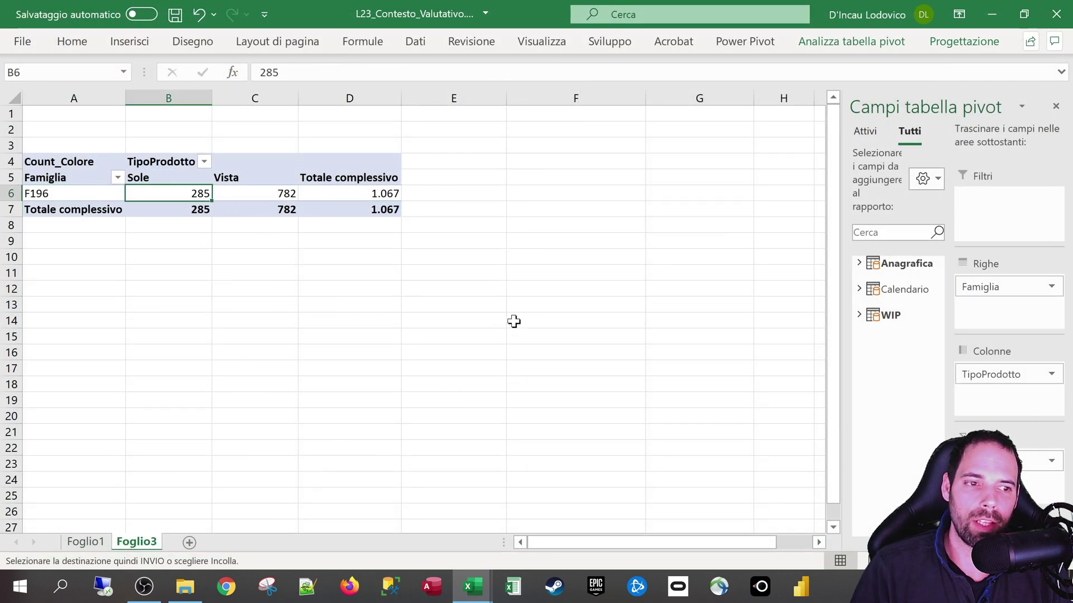
left_click(859, 263)
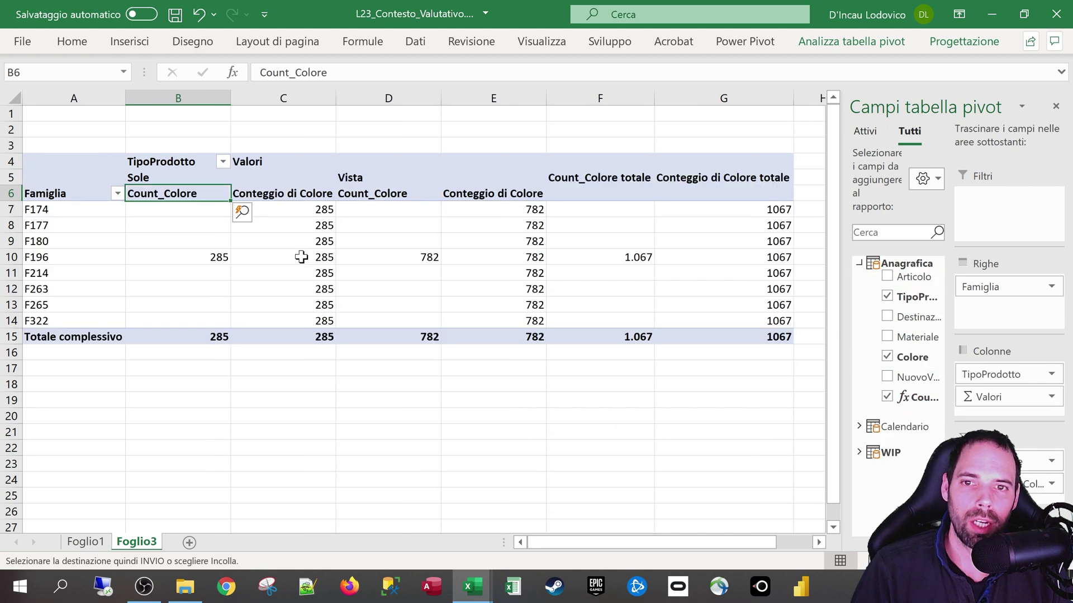
left_click(311, 215)
left_click(304, 226)
Review the Conteggio di Colore values listed for every family from F174 to F322
left_click(285, 211)
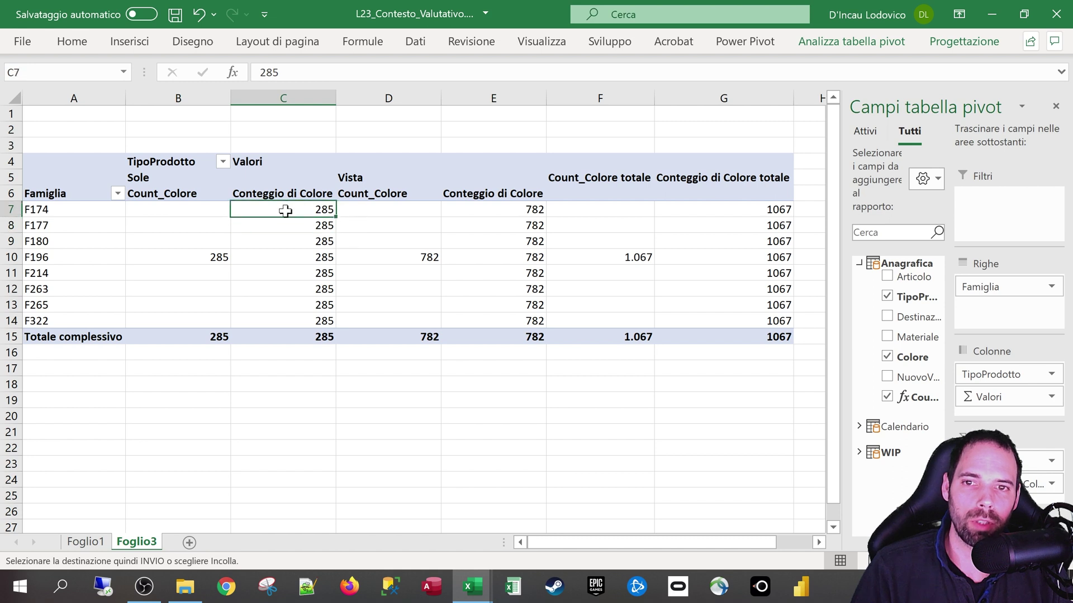
left_click(73, 217)
left_click(66, 229)
left_click(65, 245)
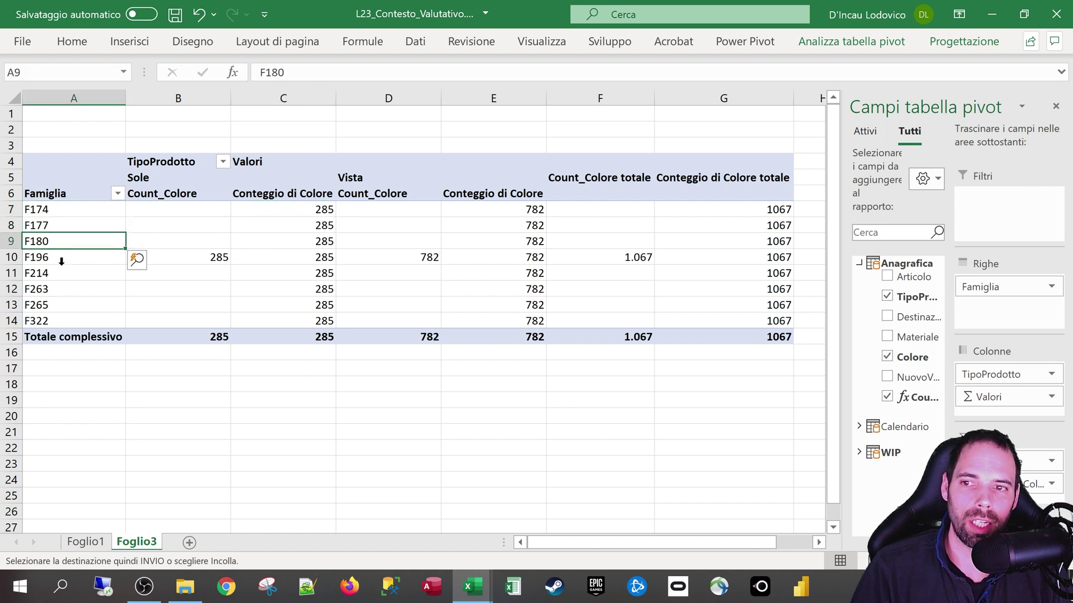
left_click(61, 276)
left_click(61, 279)
left_click(63, 304)
left_click(72, 319)
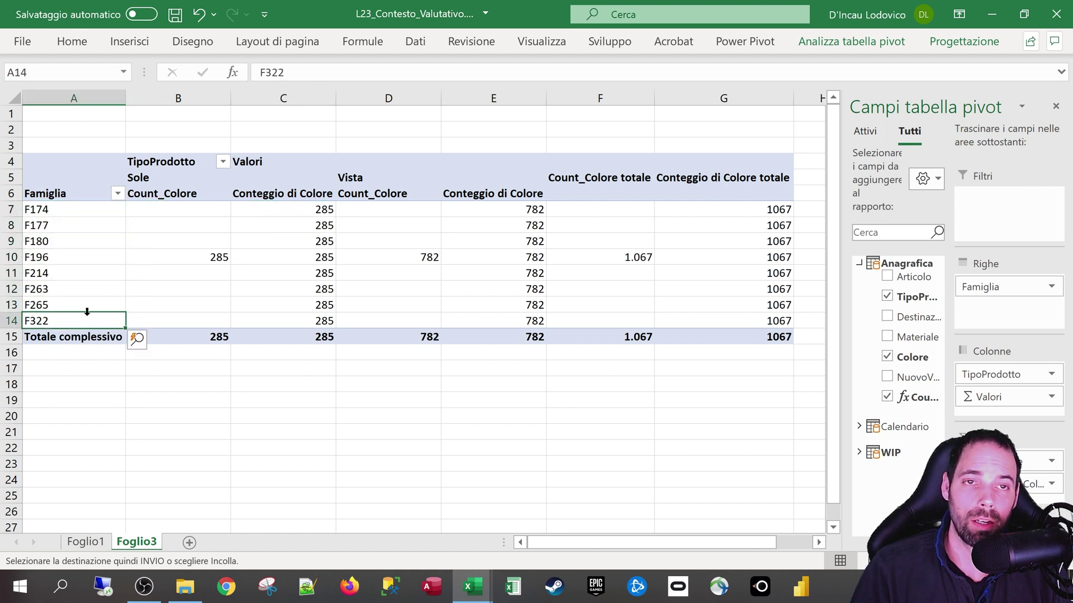
left_click(472, 587)
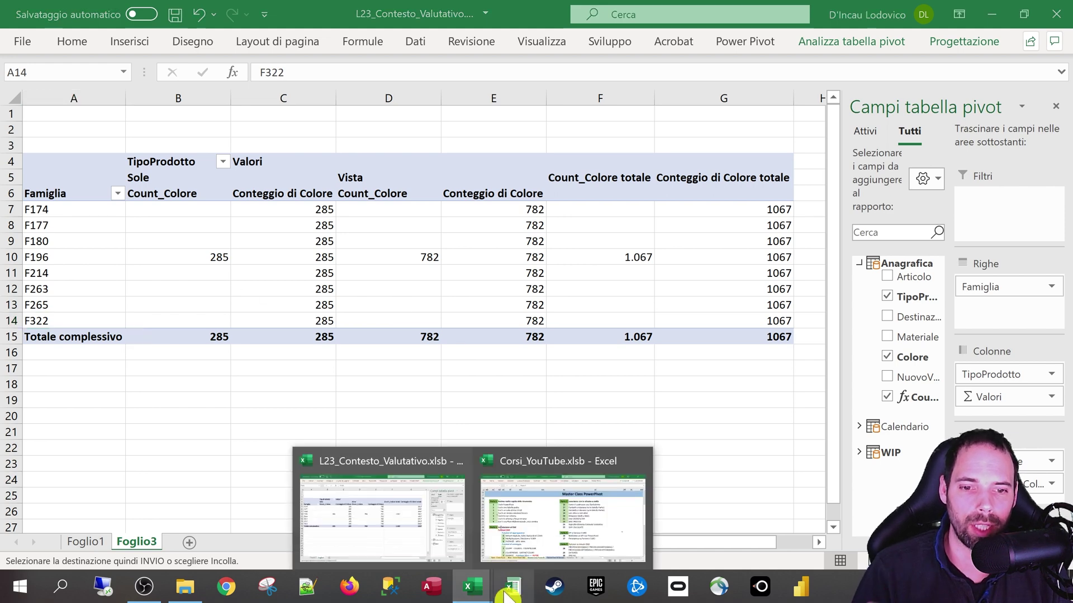
Open the Power Pivot data model in diagram view and shift the WIP table slightly
left_click(737, 43)
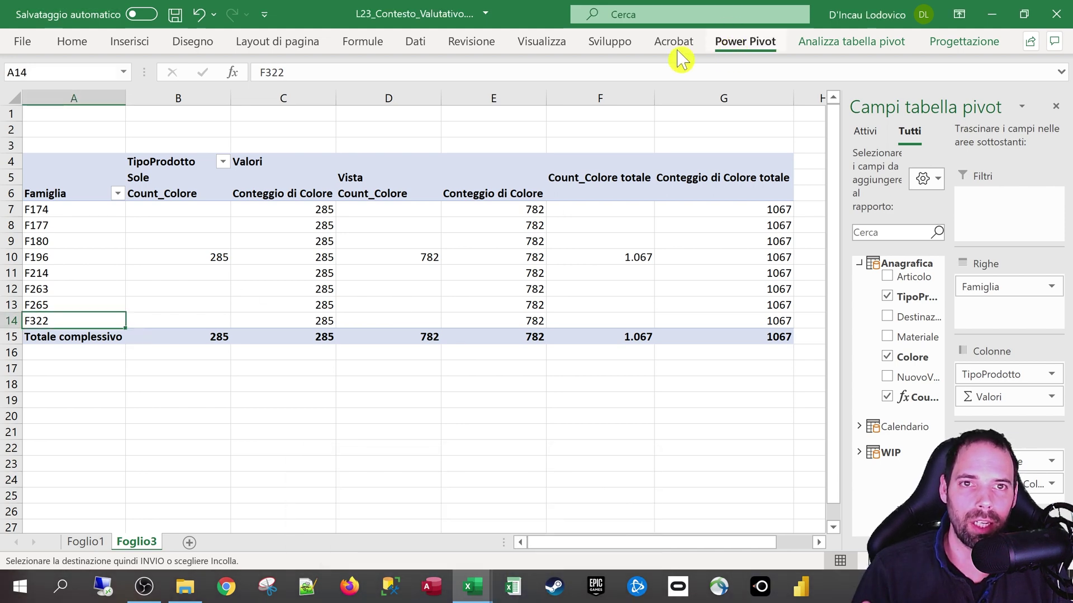
left_click(31, 78)
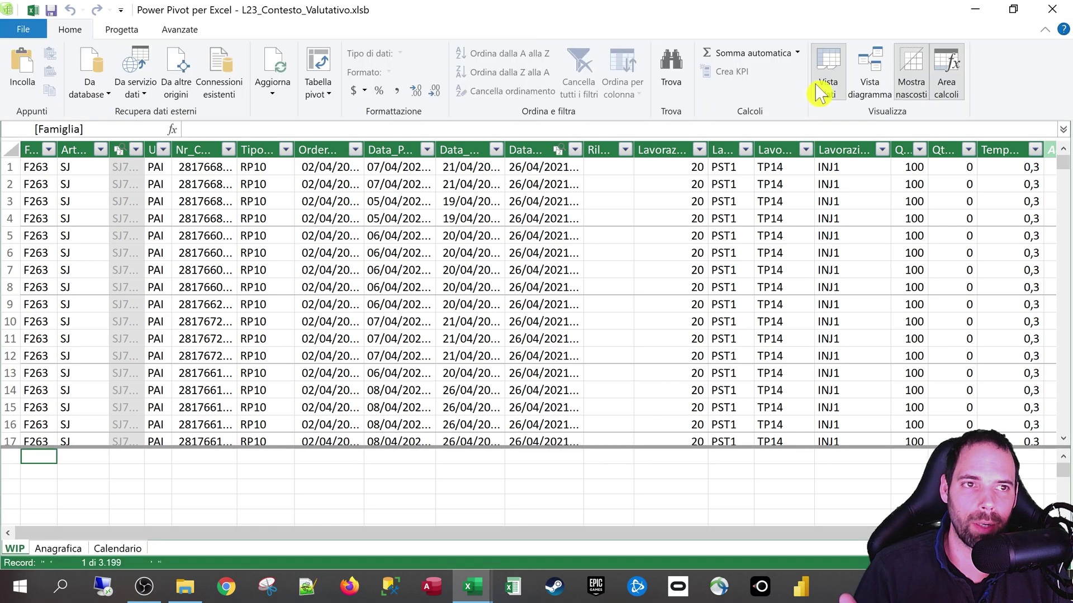
left_click(847, 96)
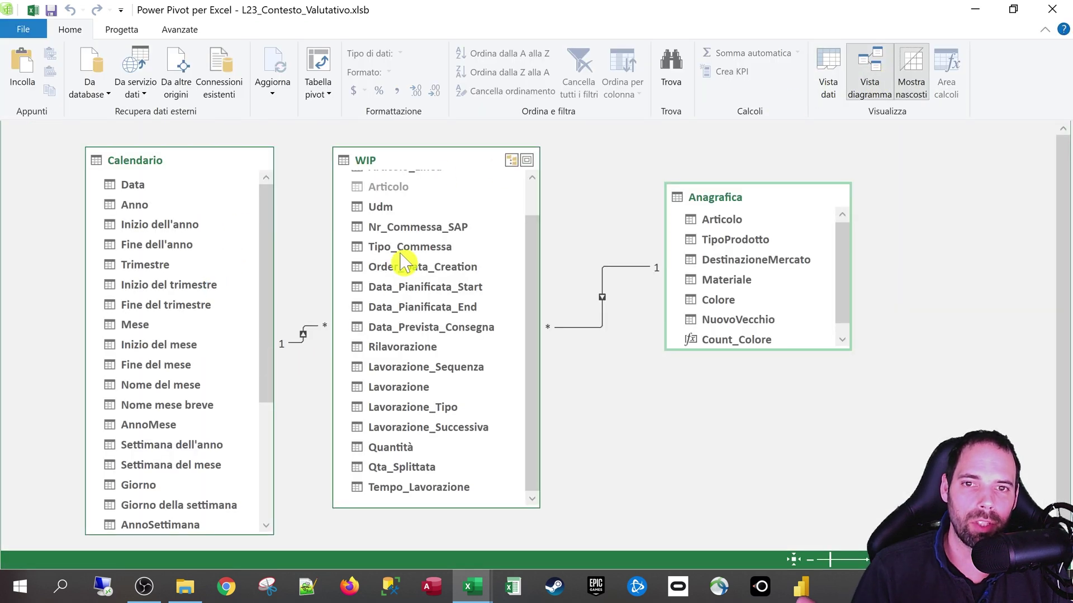
left_click_drag(423, 168, 431, 176)
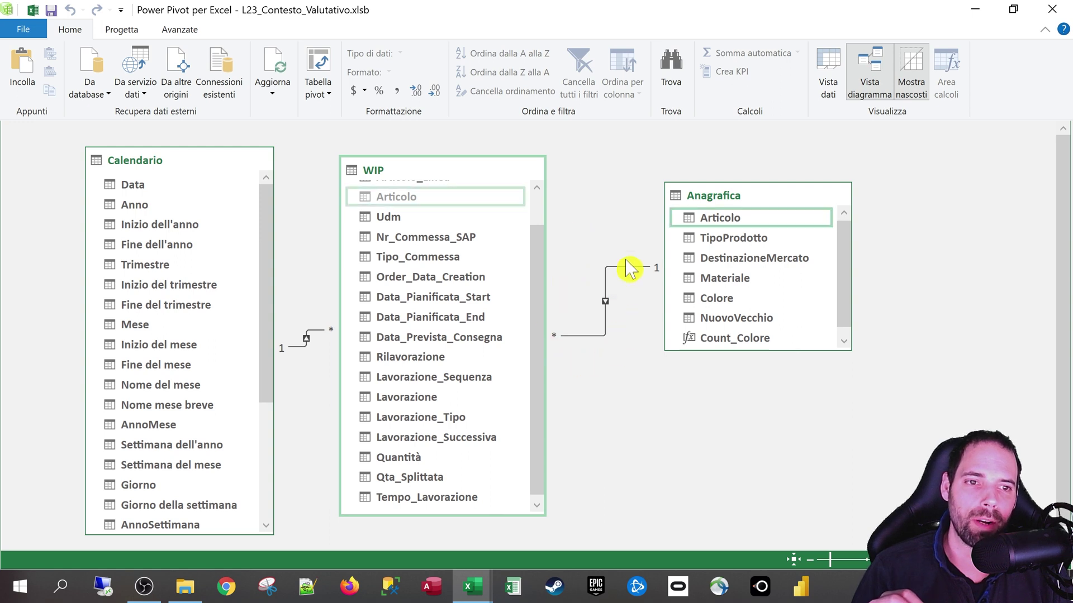
Move the Anagrafica and WIP tables further right in the diagram
left_click(741, 199)
left_click(441, 176)
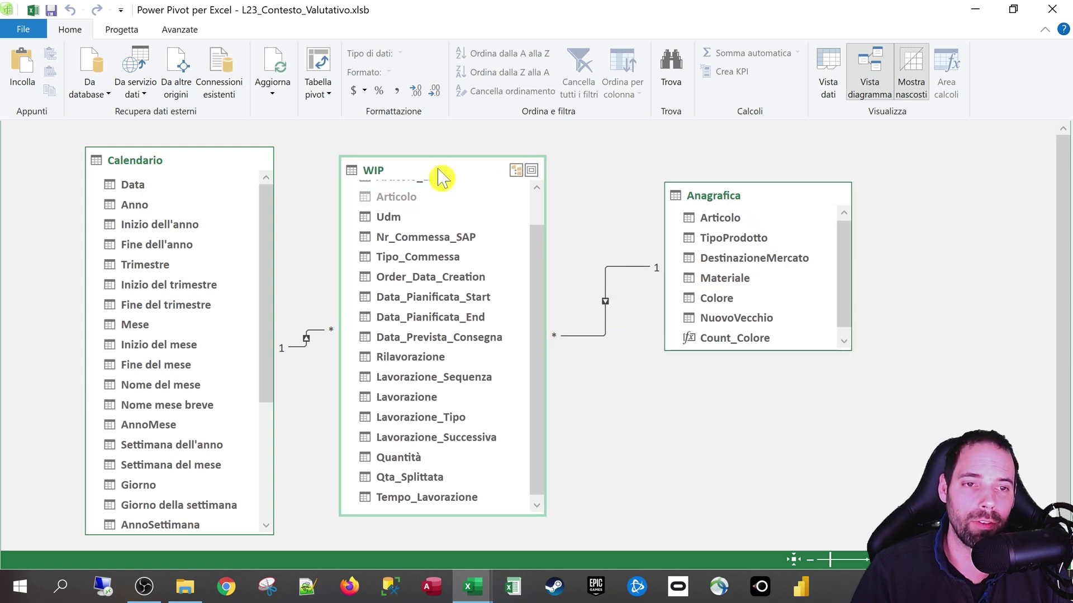
left_click_drag(693, 195, 736, 191)
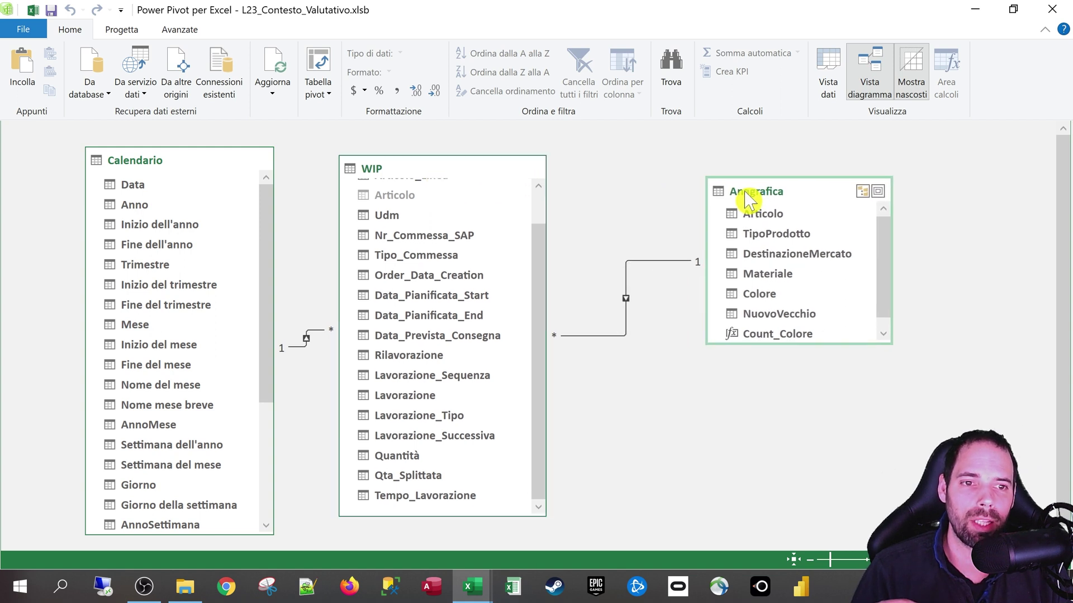
left_click_drag(440, 181, 484, 183)
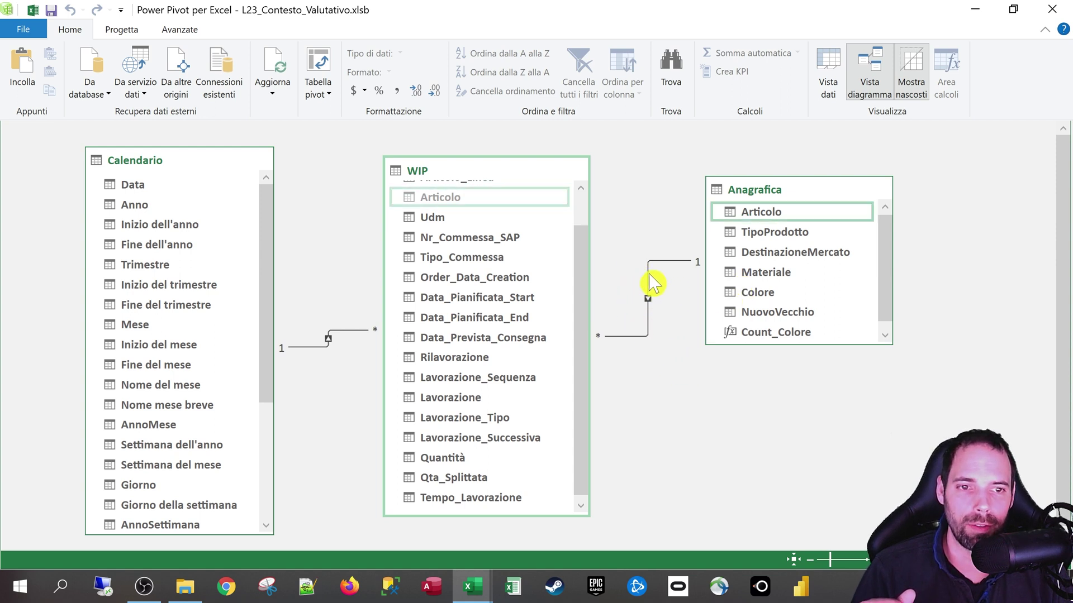
left_click_drag(471, 178, 466, 168)
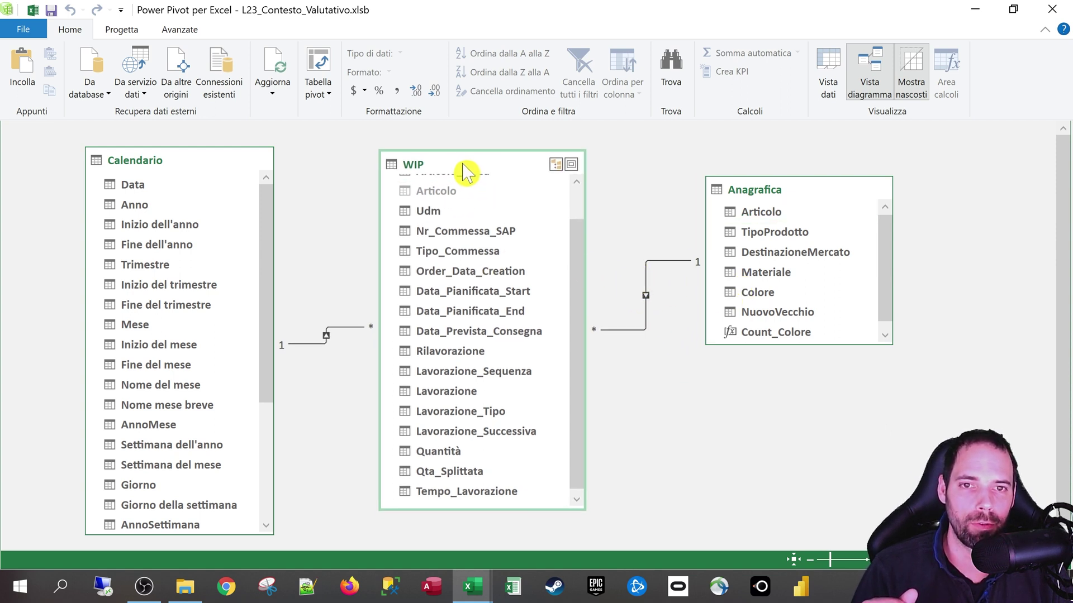
mouse_move(481, 170)
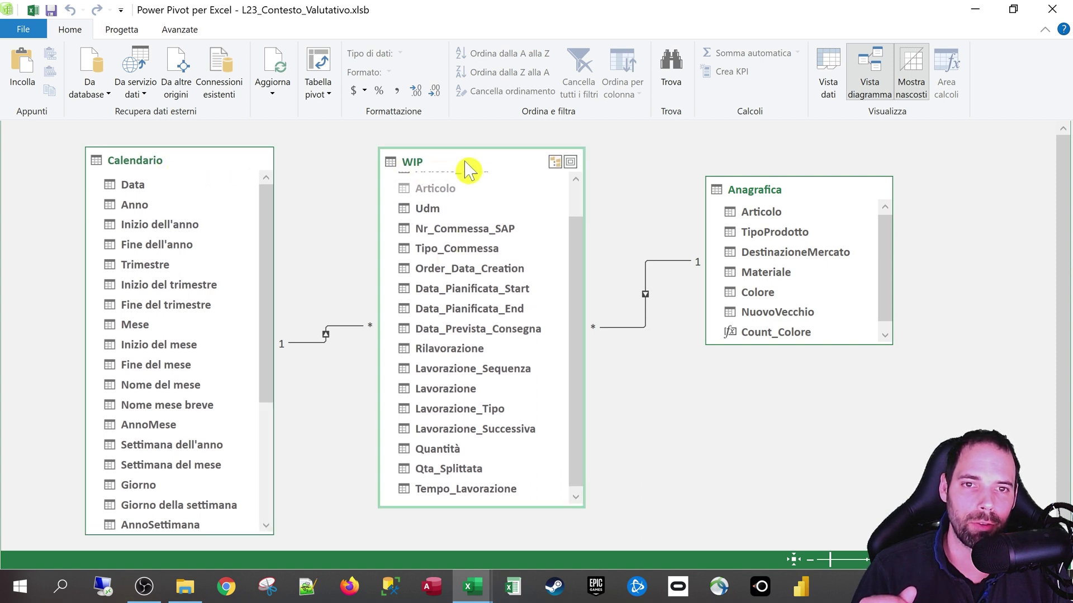
mouse_move(468, 171)
left_mouse_down()
mouse_move(501, 173)
mouse_move(483, 186)
left_mouse_up()
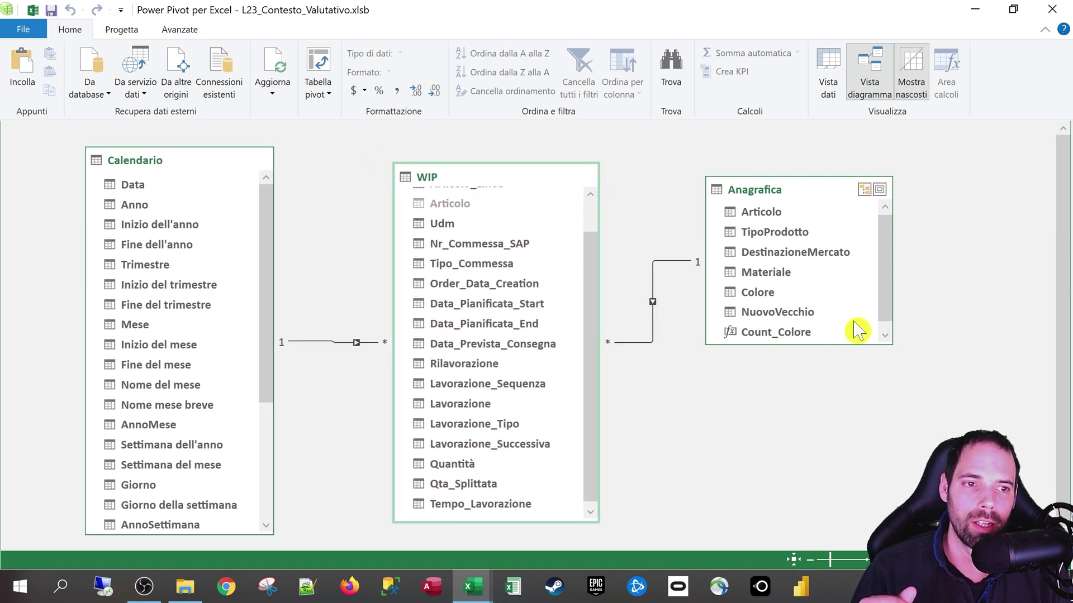
Move WIP back toward Calendario and close the Power Pivot window
left_click(802, 189)
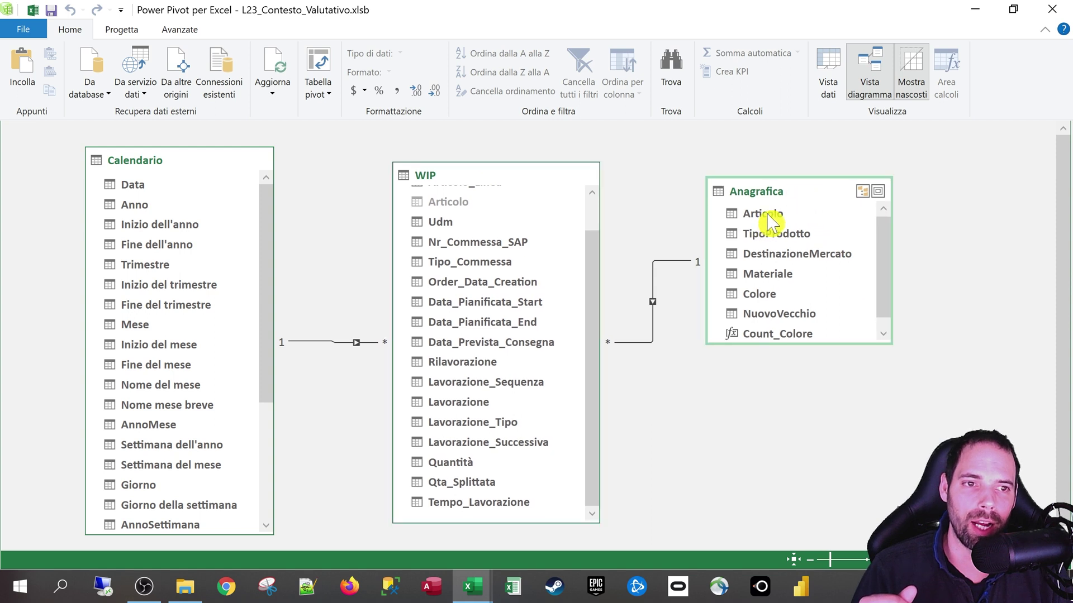
left_click(476, 179)
mouse_move(473, 177)
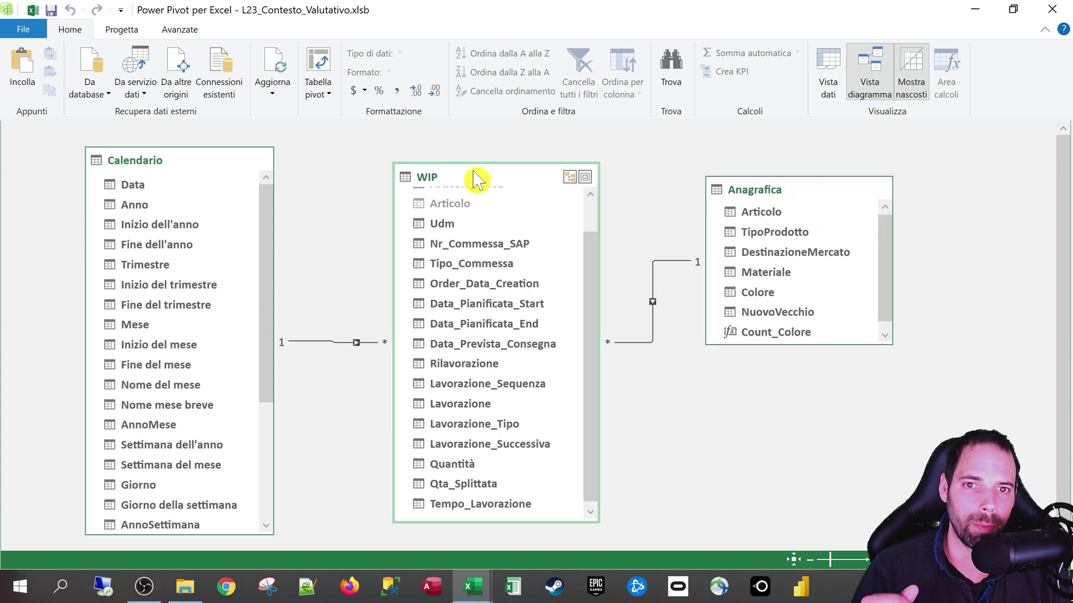
left_click(788, 196)
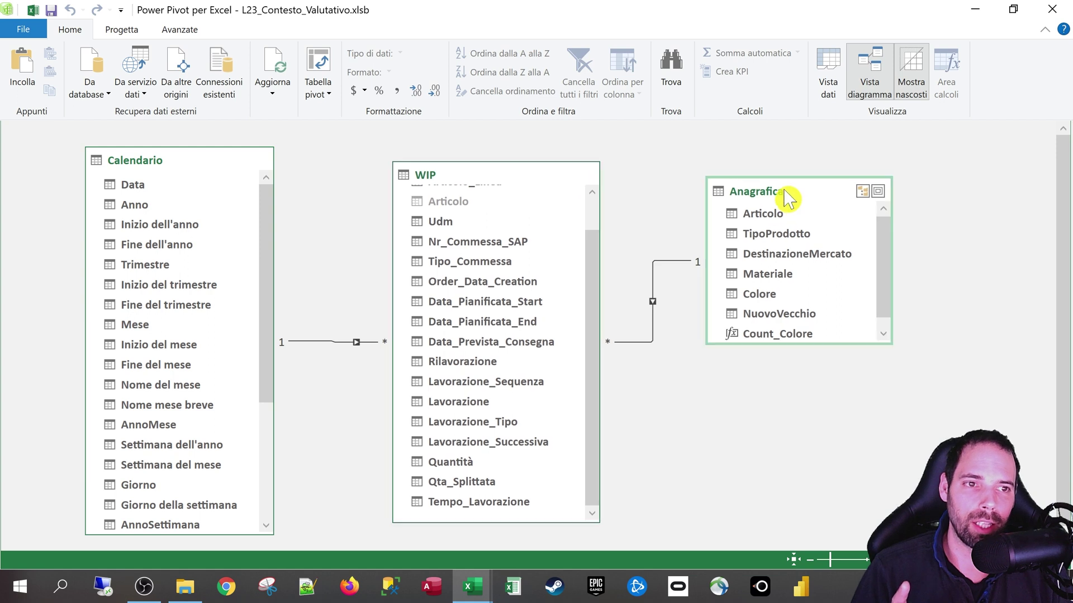
left_click(491, 179)
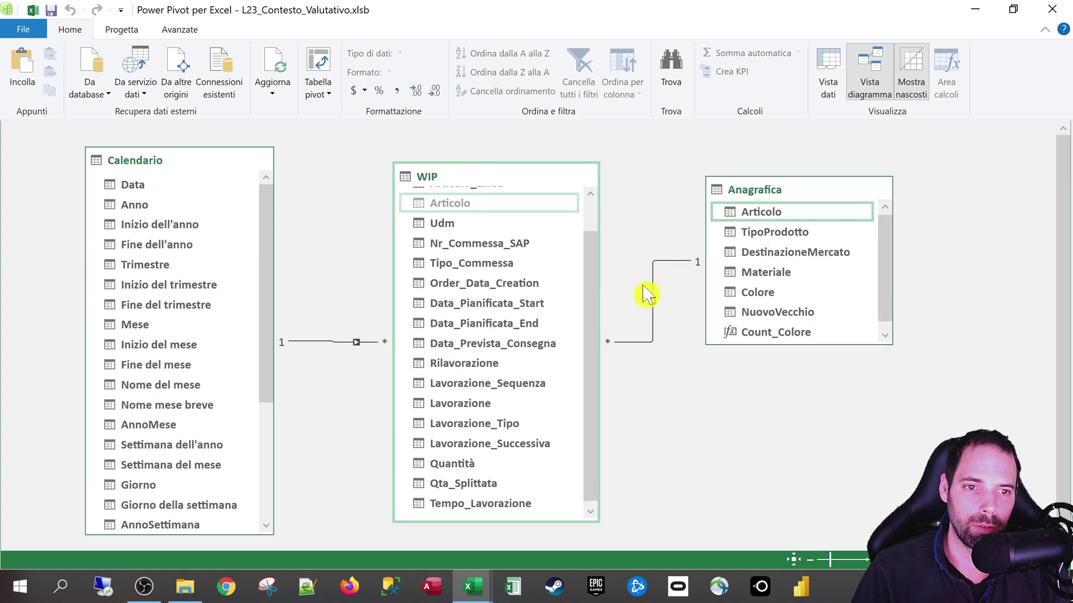
left_click_drag(486, 177, 432, 163)
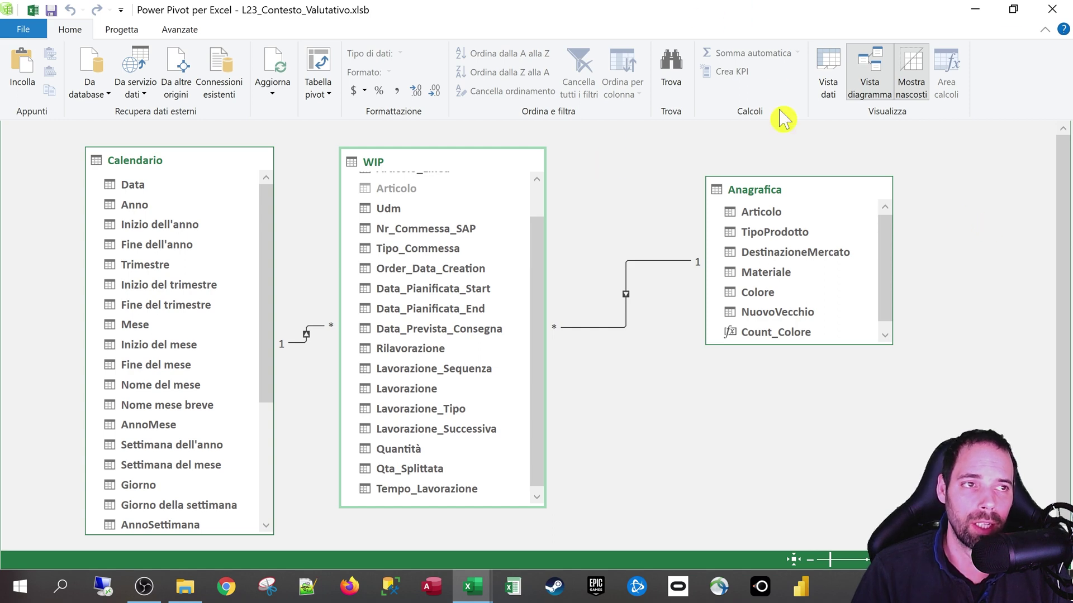
left_click(1052, 9)
Compare F196's Count_Colore and Conteggio di Colore values with the Vista counts of all families
left_click(431, 240)
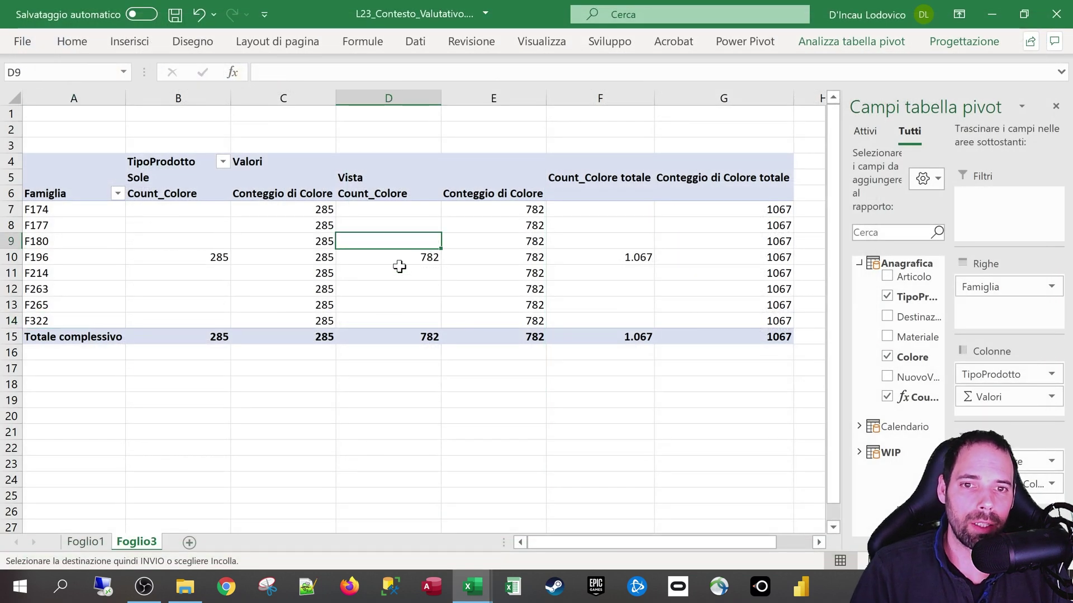
left_click(400, 268)
left_click(303, 239)
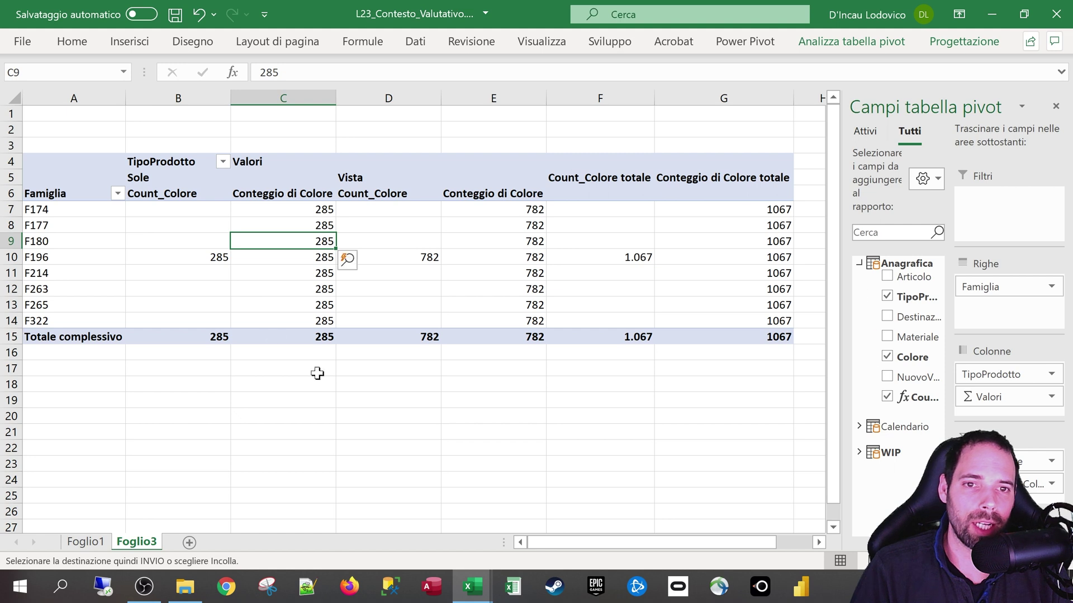
left_click(558, 262)
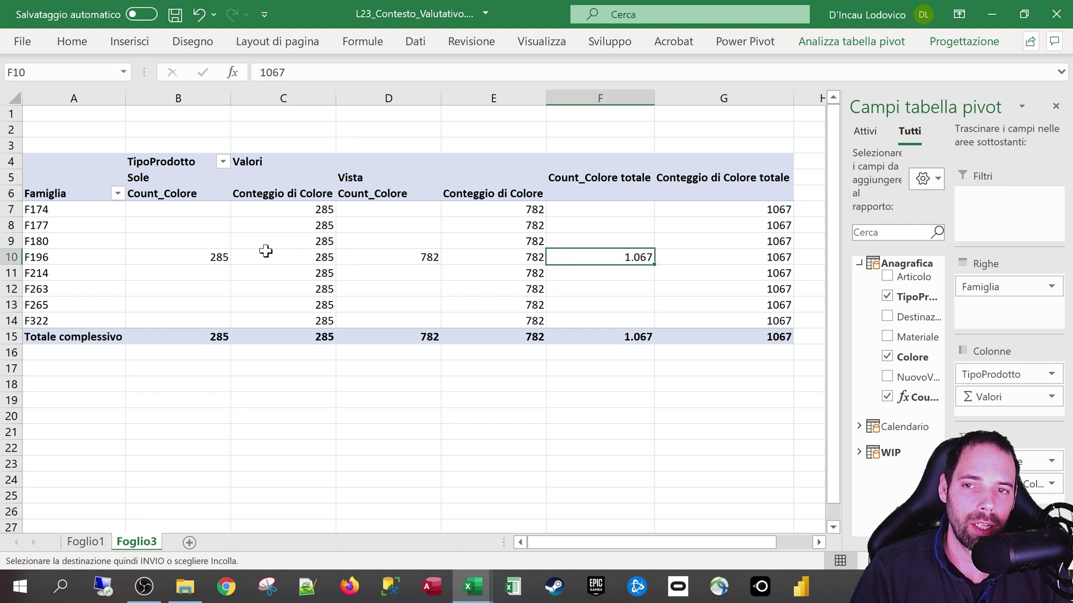
left_click(254, 254)
left_click(212, 257)
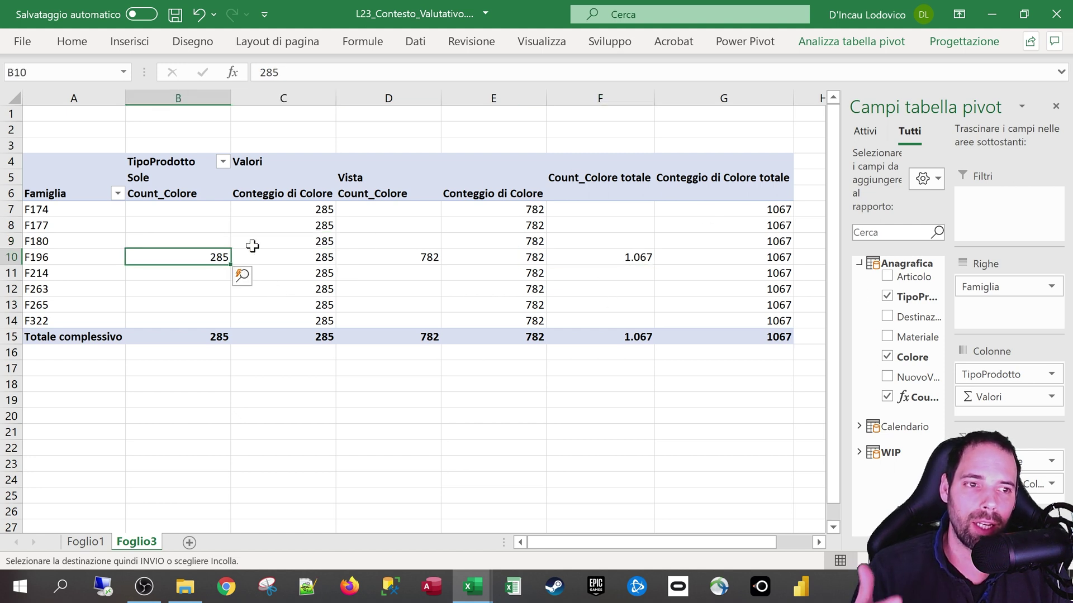
left_click(299, 256)
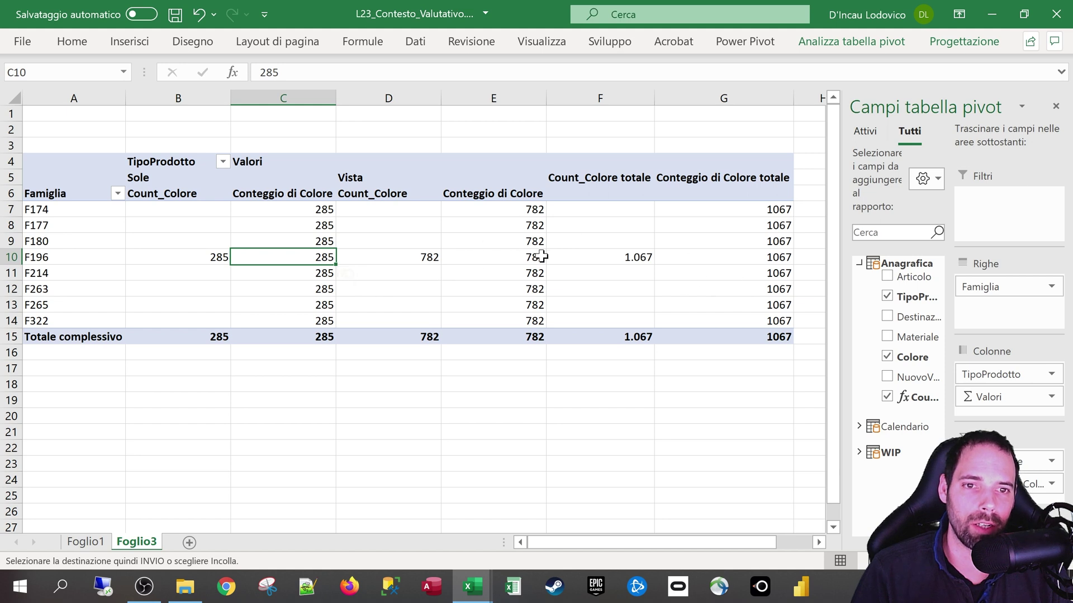
left_click_drag(505, 213, 502, 321)
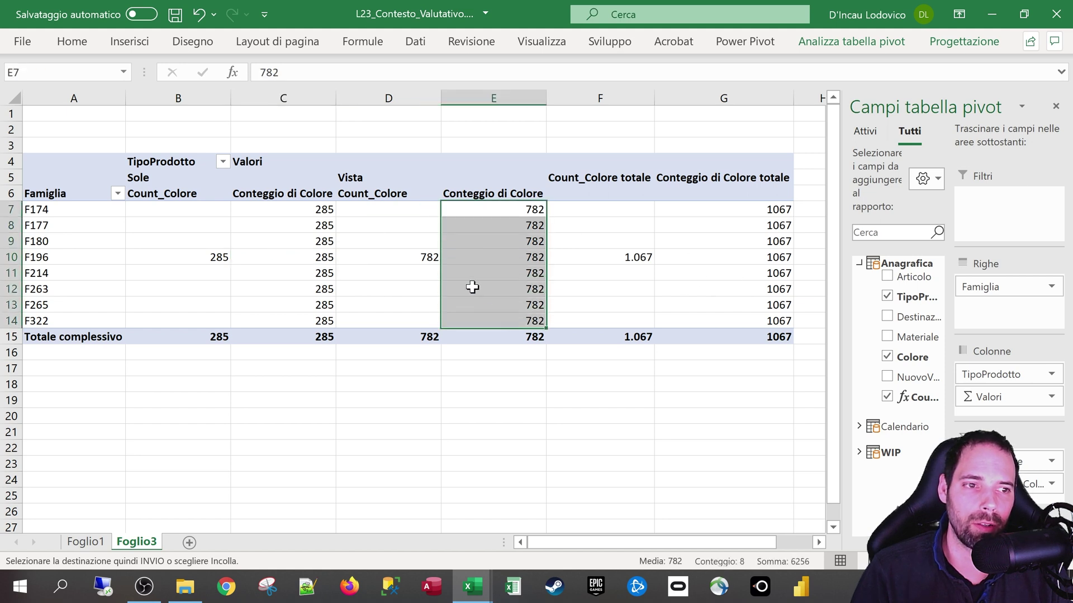
Bring the Excel workbook forward, open the Power Pivot model, and recheck F196 Vista
left_click(472, 586)
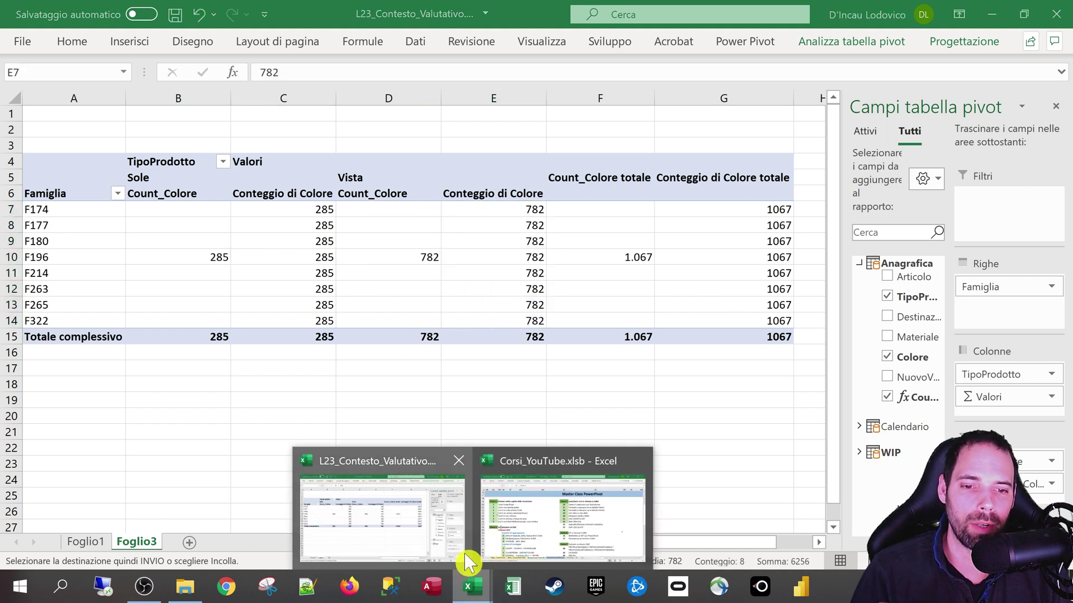
left_click(438, 551)
left_click(745, 42)
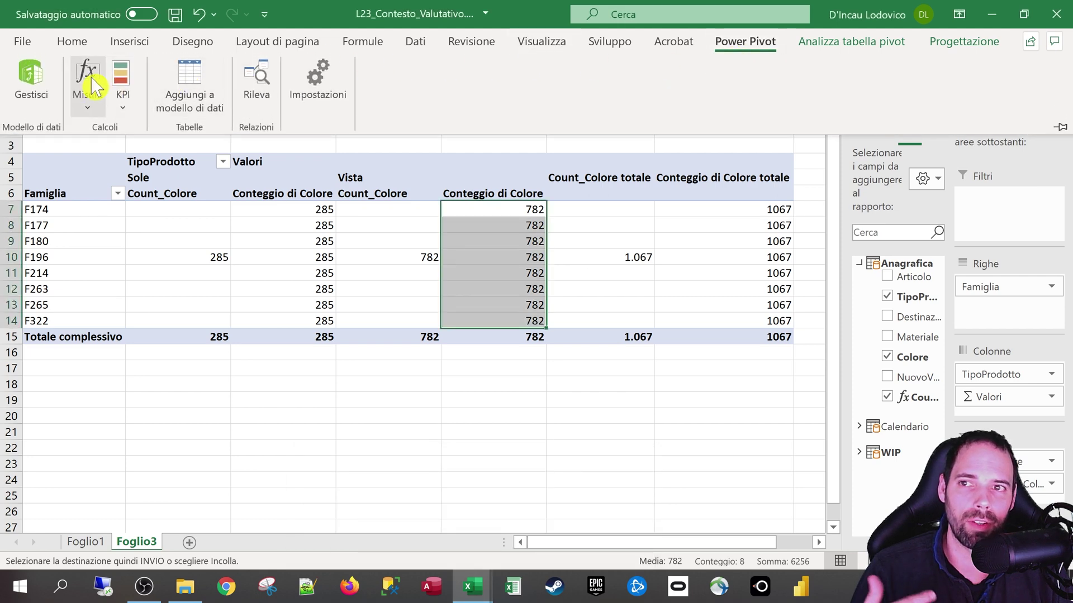
left_click(47, 90)
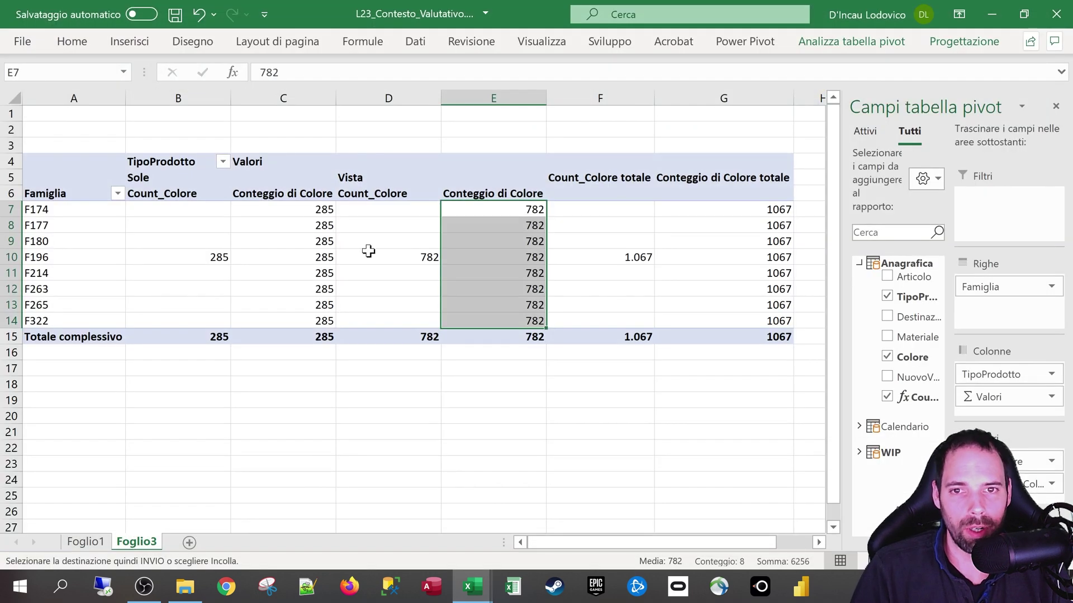
left_click(368, 251)
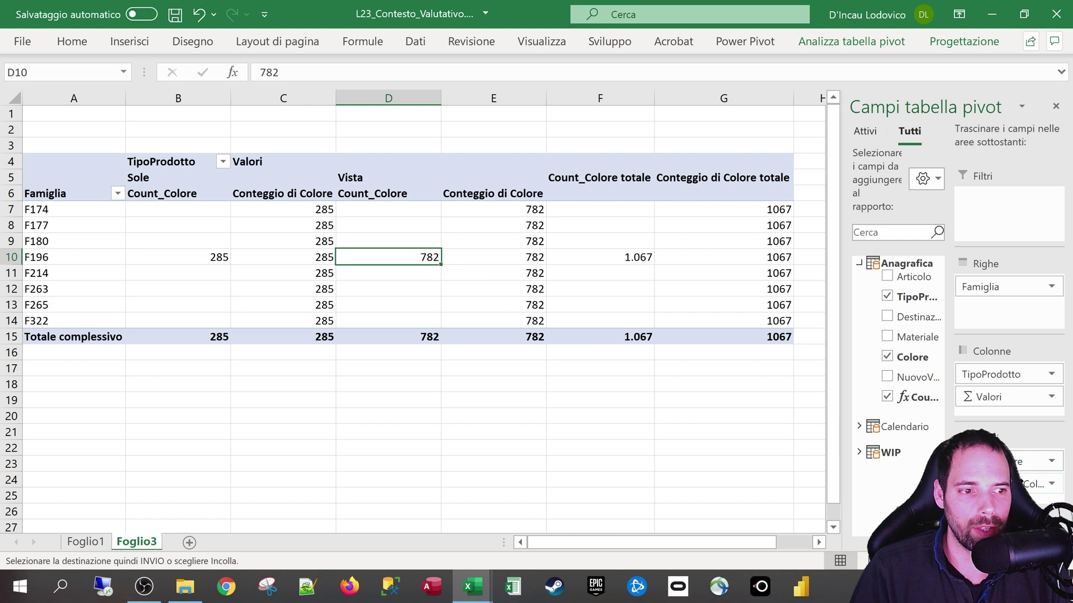
Remove the Colore count and add Calendario Mese to the rows under Famiglia
left_click(887, 357)
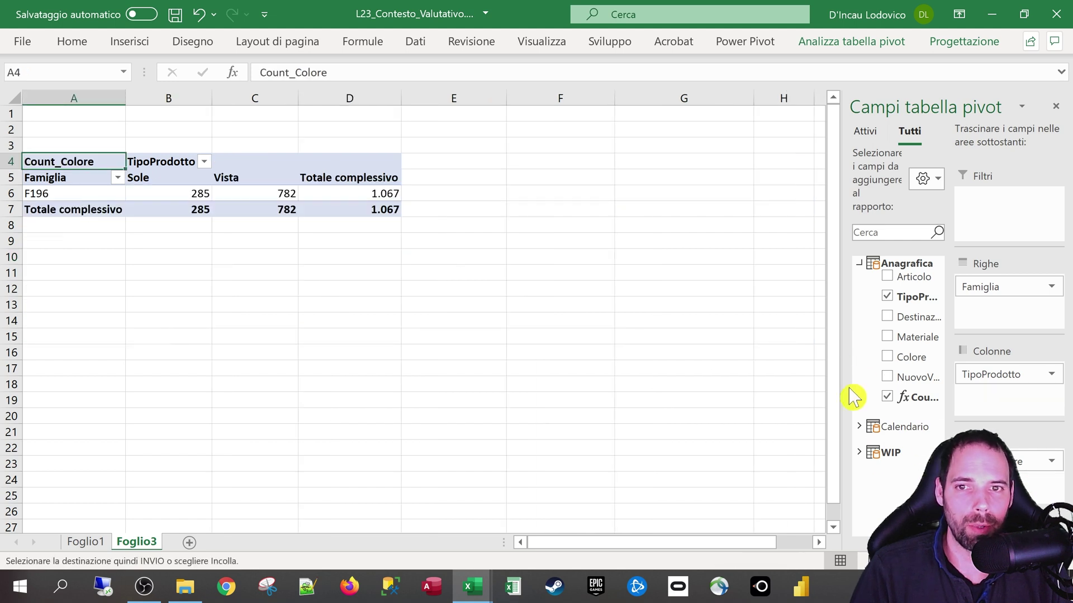
left_click_drag(842, 324, 730, 324)
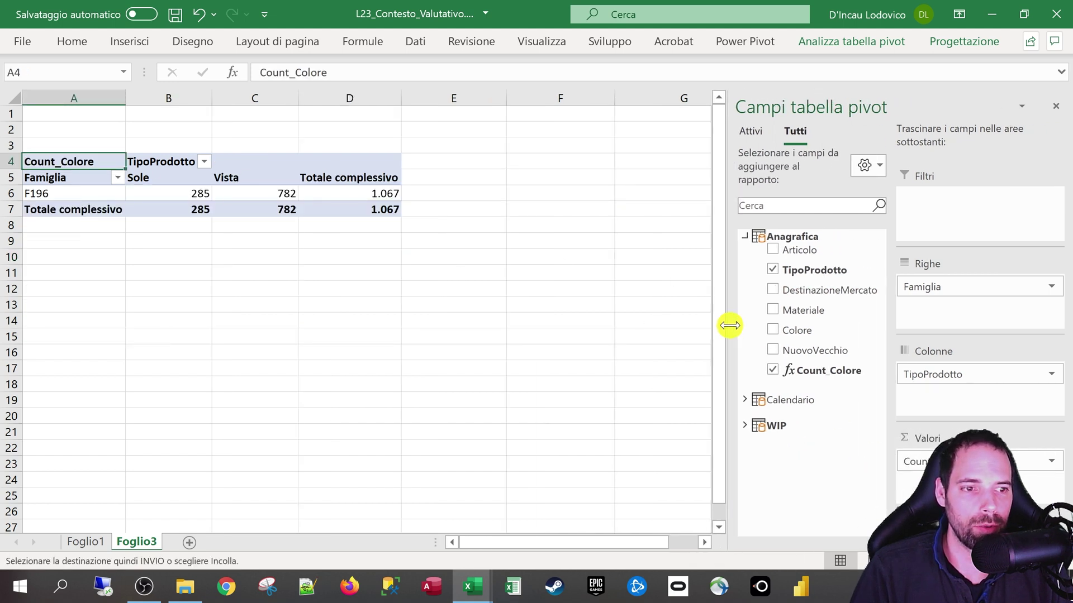
left_click(745, 400)
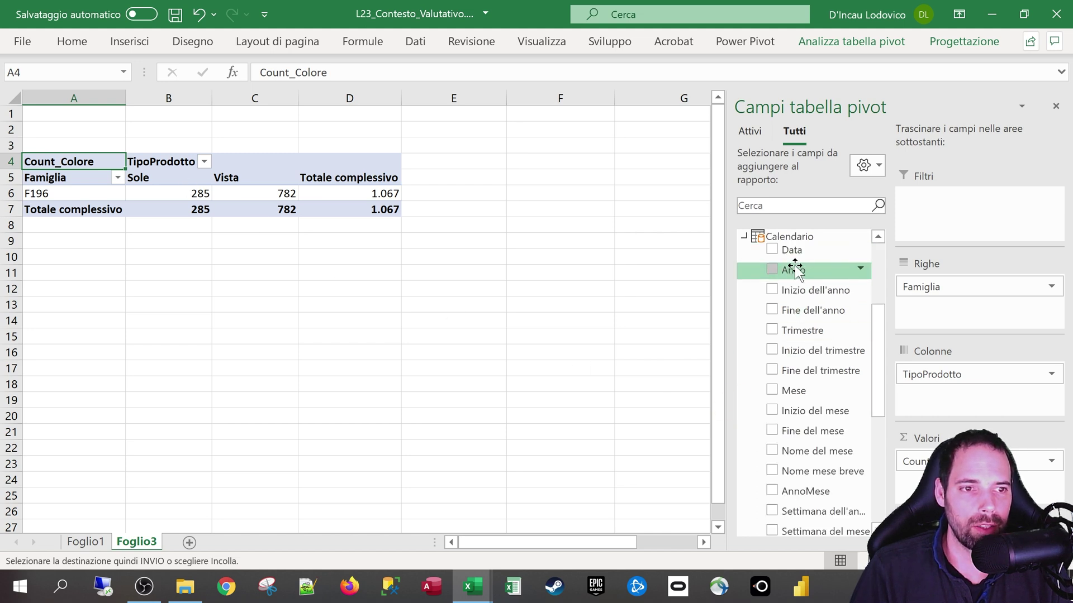
left_click_drag(798, 391, 932, 324)
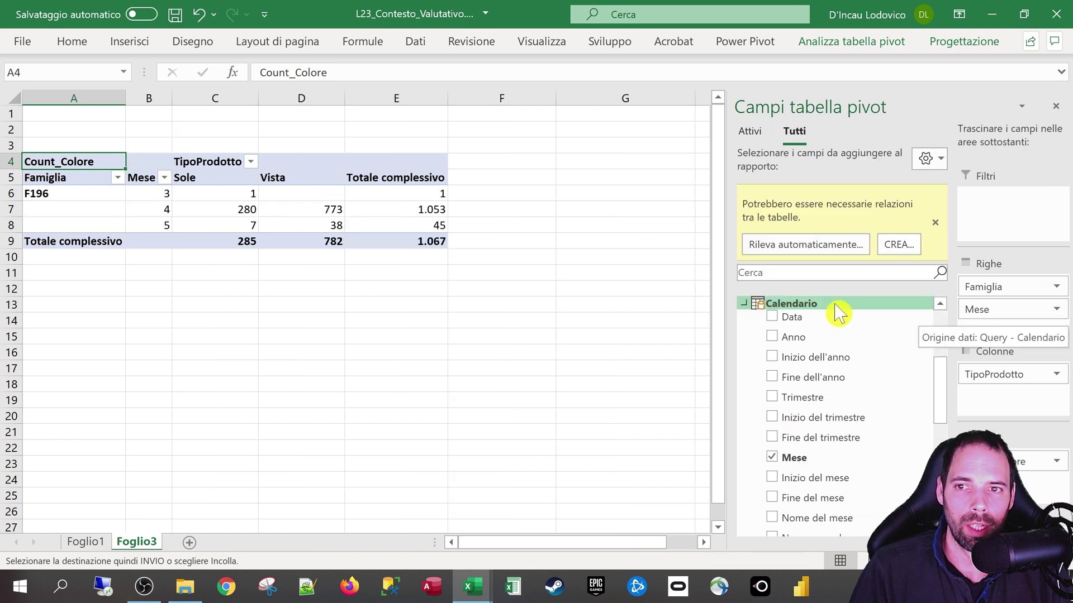
Inspect F196's month 3, 4 and 5 rows, then open the Power Pivot data model
left_click_drag(160, 198, 161, 226)
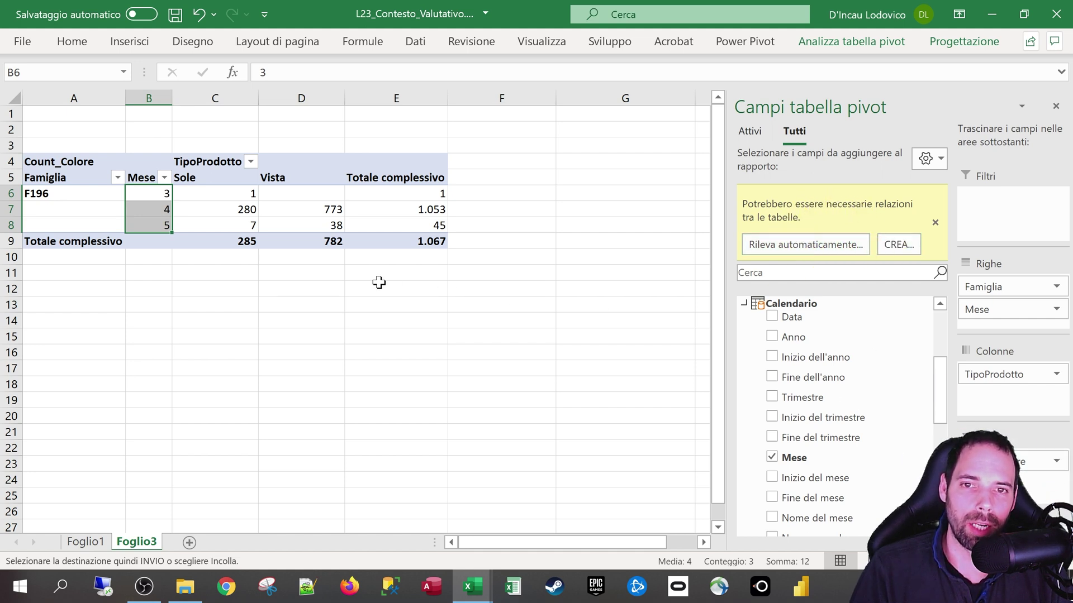
left_click(200, 212)
left_click(156, 196)
left_click(156, 210)
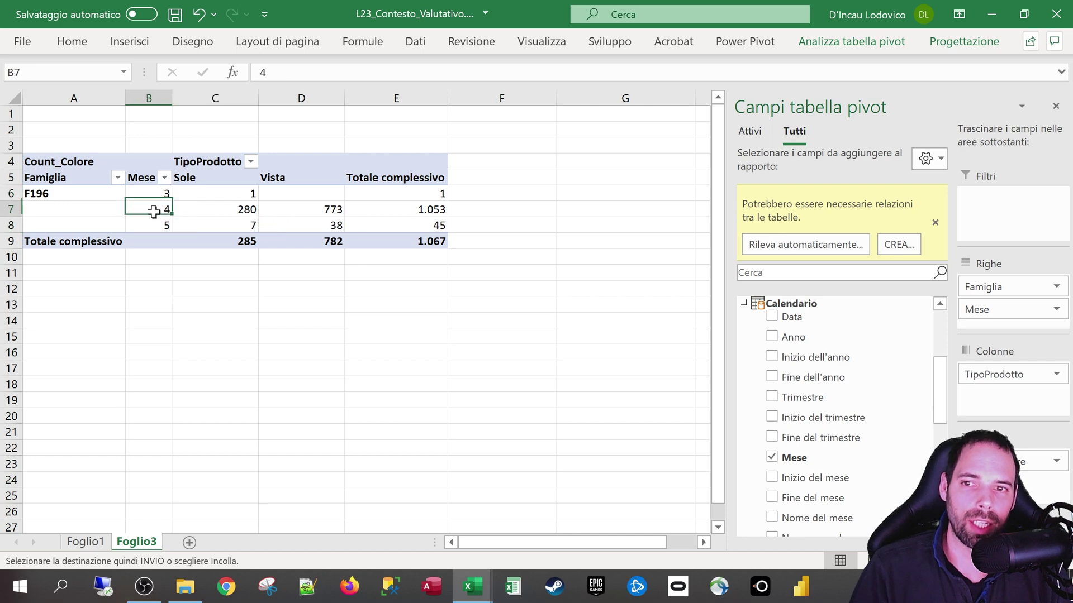
left_click(161, 225)
left_click(745, 42)
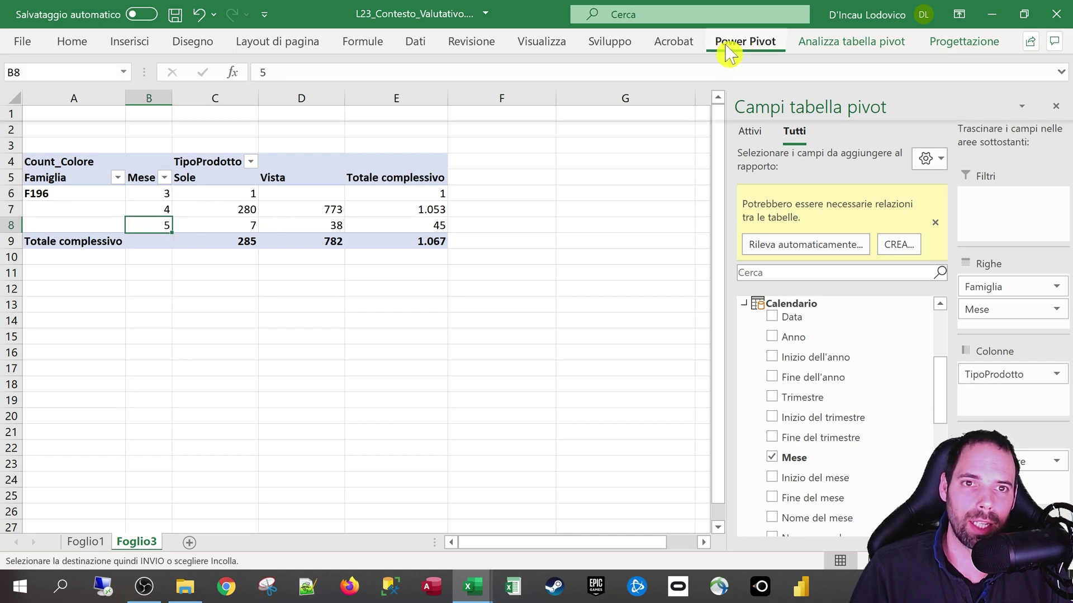
left_click(32, 84)
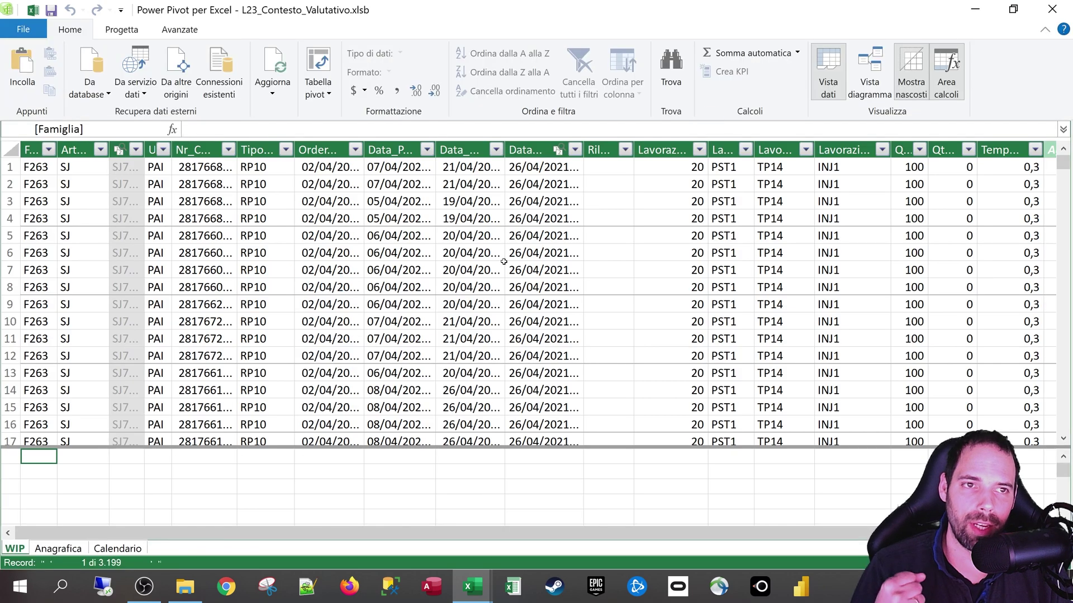
In diagram view, inspect the Calendario–WIP date and WIP–Anagrafica Articolo relationships, nudging Anagrafica left
left_click(870, 73)
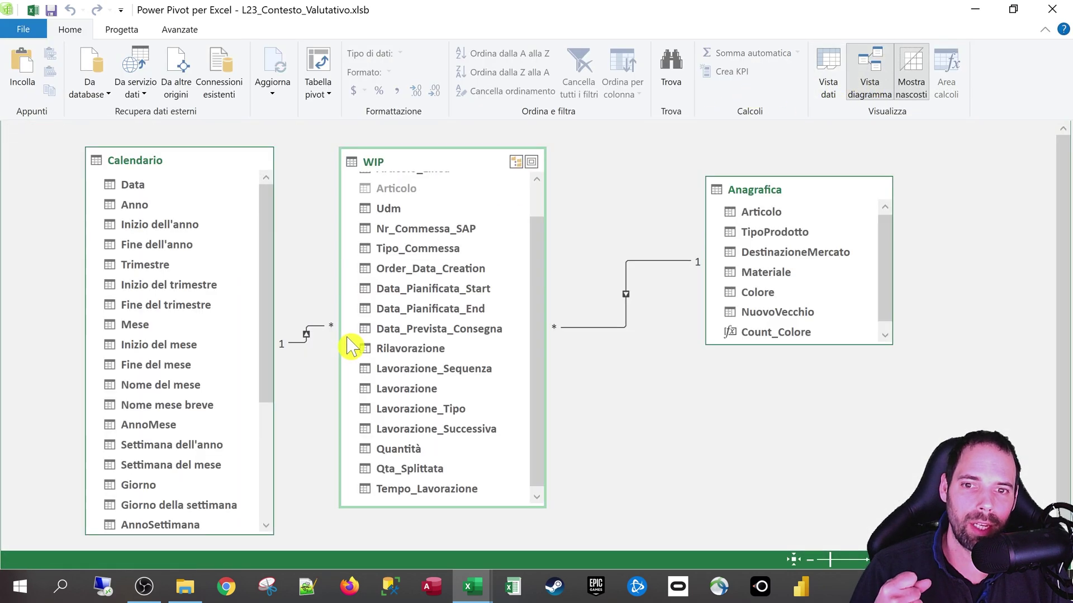
left_click(279, 343)
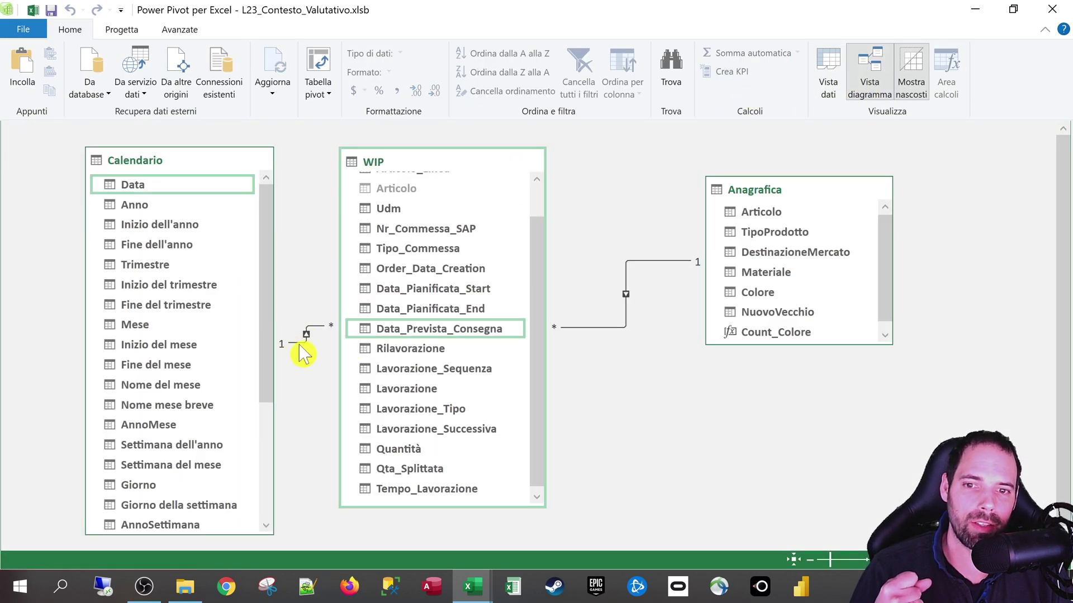
left_click(627, 305)
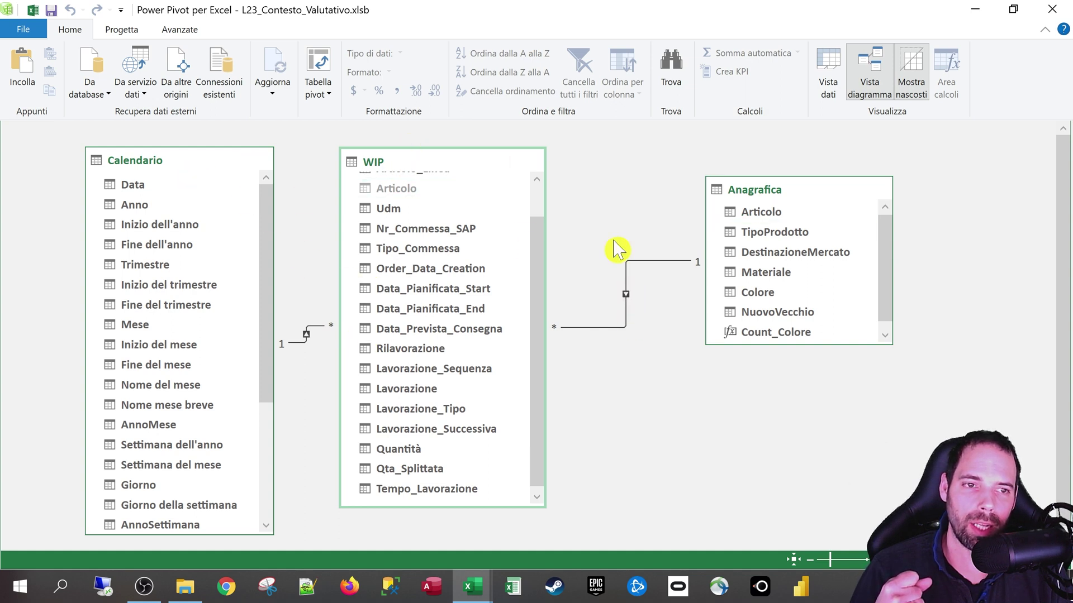
left_click(788, 201)
left_click(474, 168)
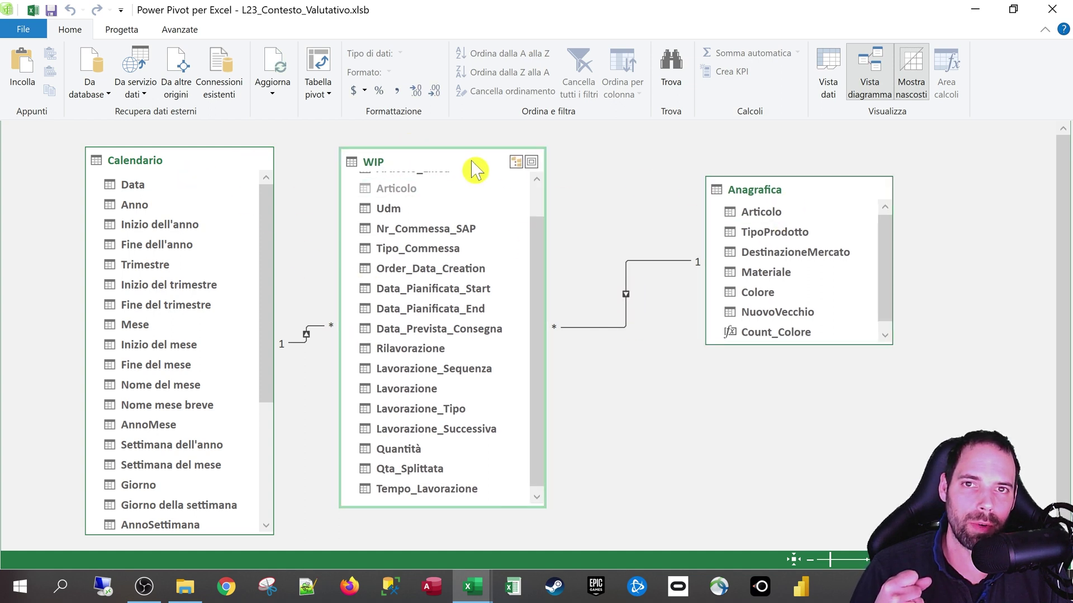
left_click(760, 199)
mouse_move(798, 260)
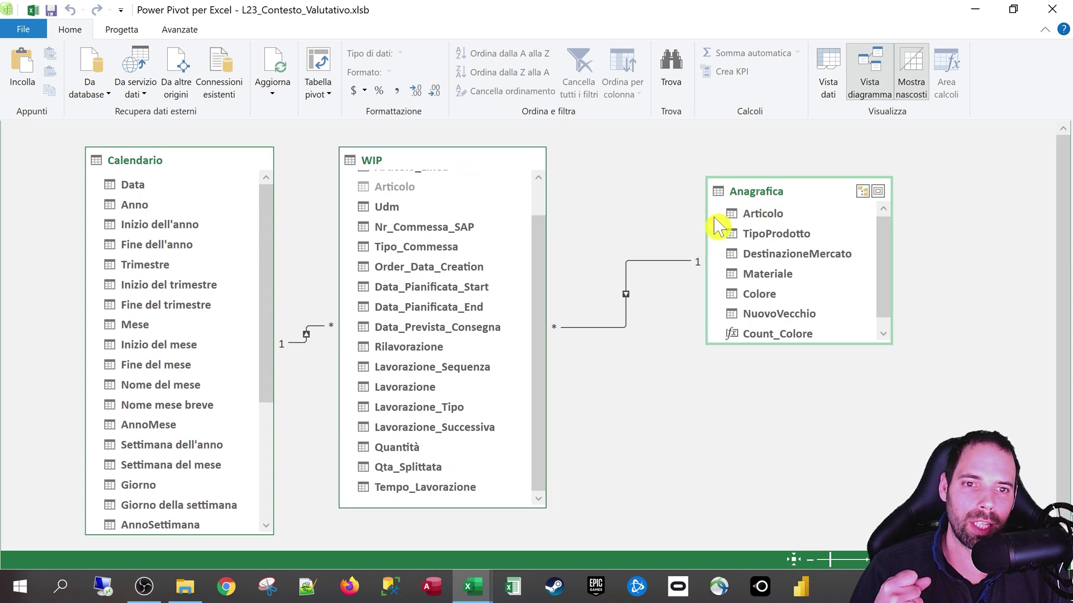
left_click(427, 169)
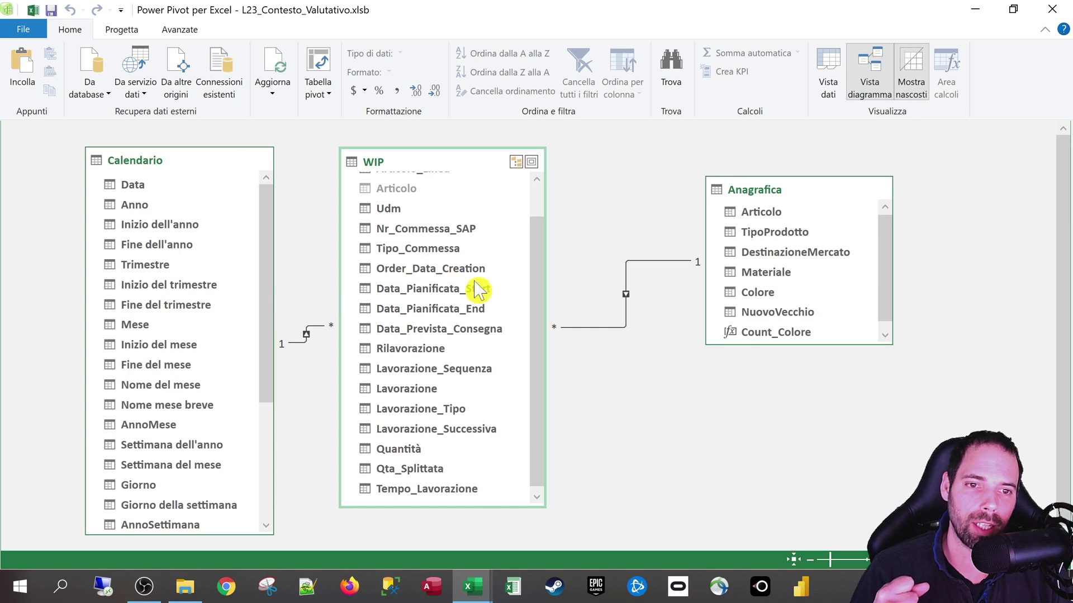
mouse_move(798, 190)
left_click_drag(788, 190, 769, 193)
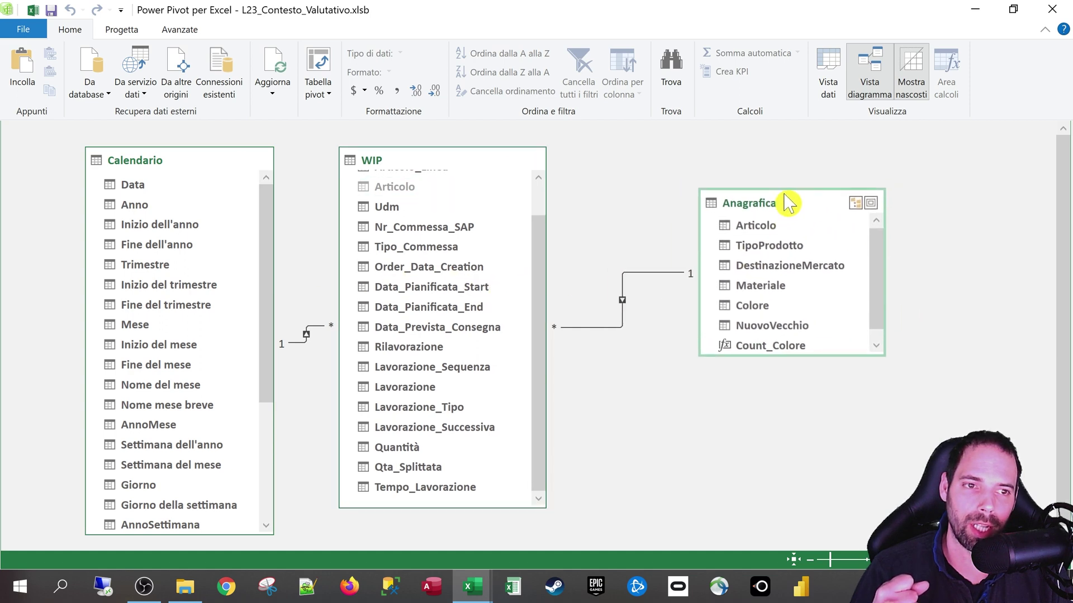
Move Mese into the report filter and back under Famiglia, comparing Sole counts 280 and 285
left_click(974, 9)
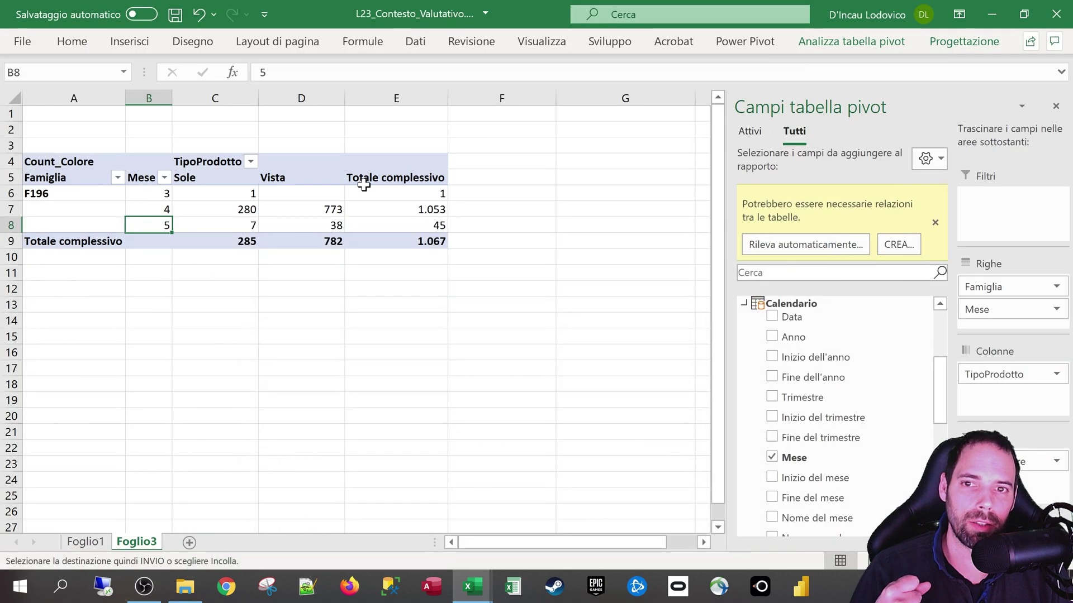
left_click(213, 210)
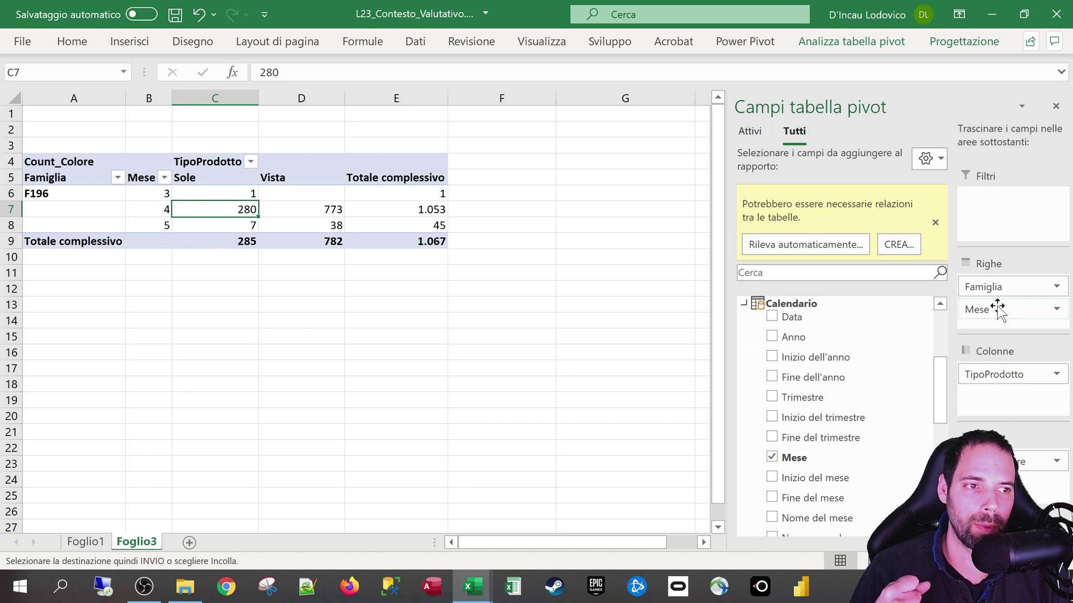
left_click_drag(997, 309, 1000, 199)
left_click(180, 196)
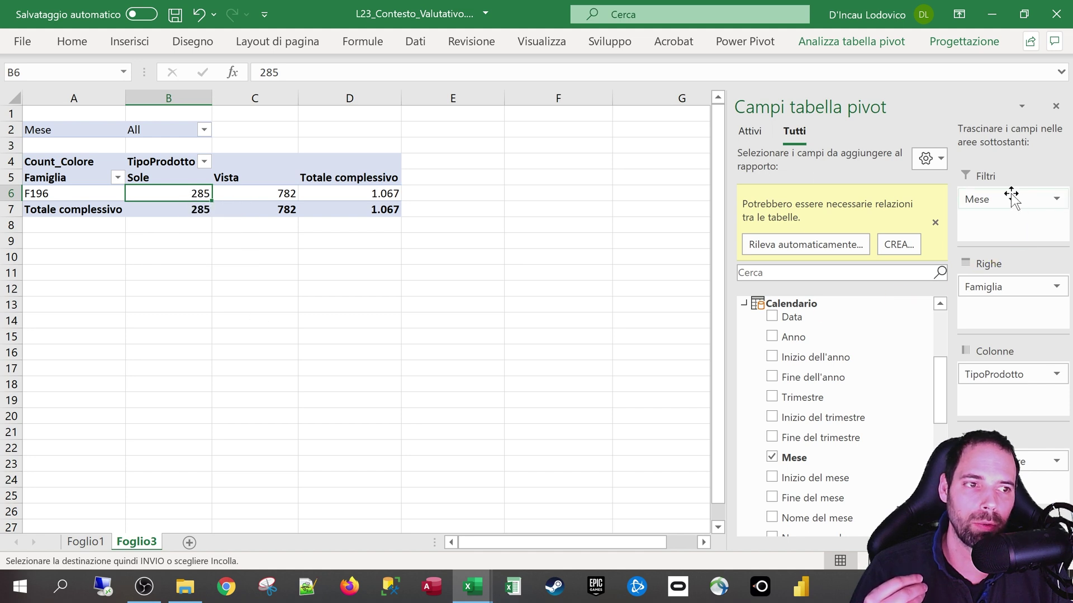
mouse_move(1014, 200)
left_mouse_down()
mouse_move(1002, 393)
mouse_move(1000, 310)
left_mouse_up()
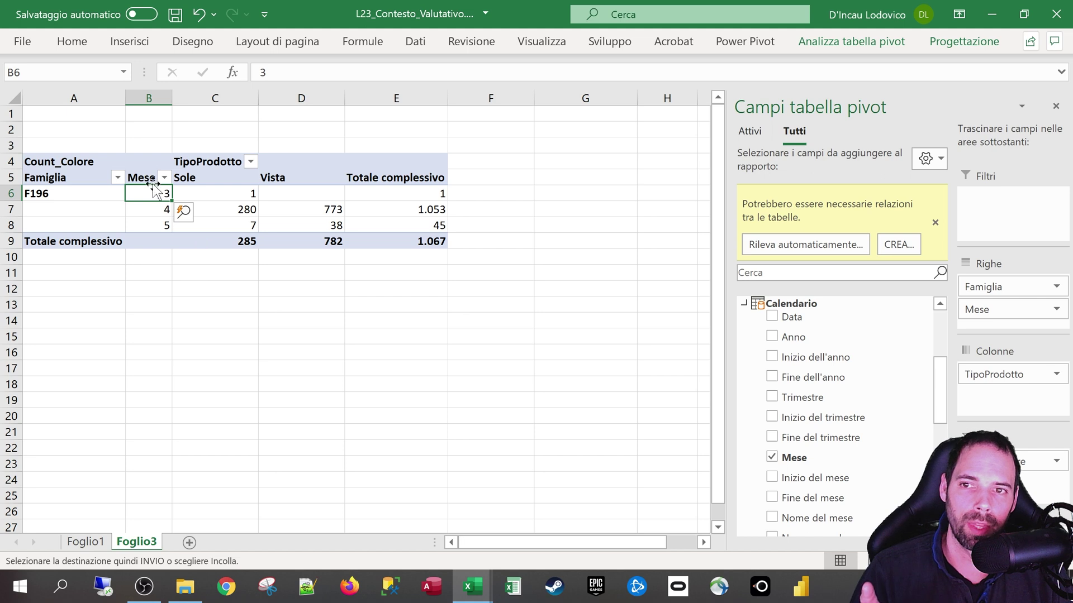
left_click(144, 179)
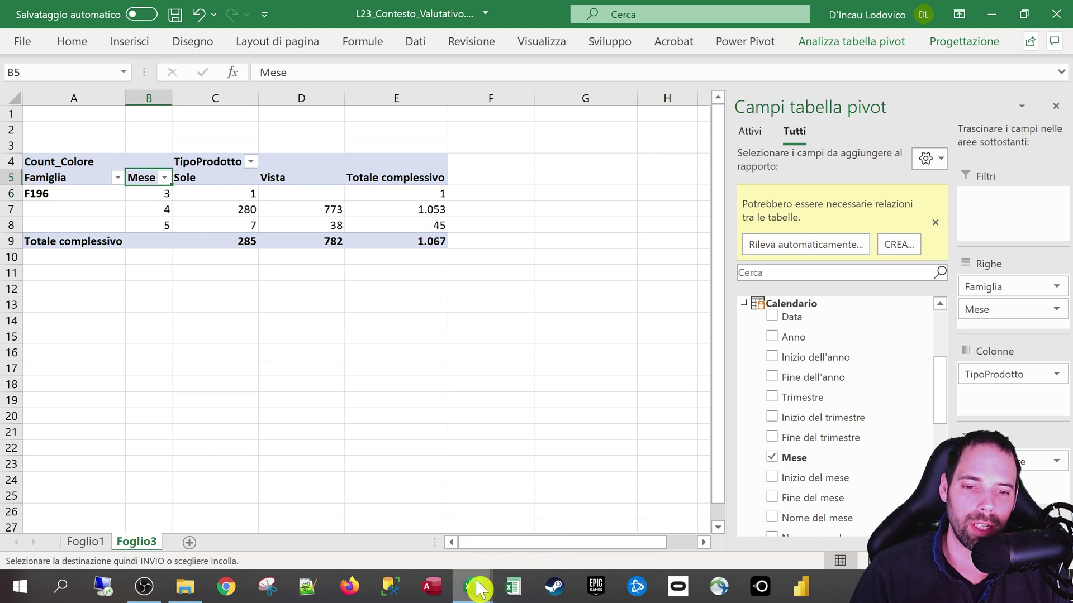
mouse_move(472, 586)
left_click(671, 550)
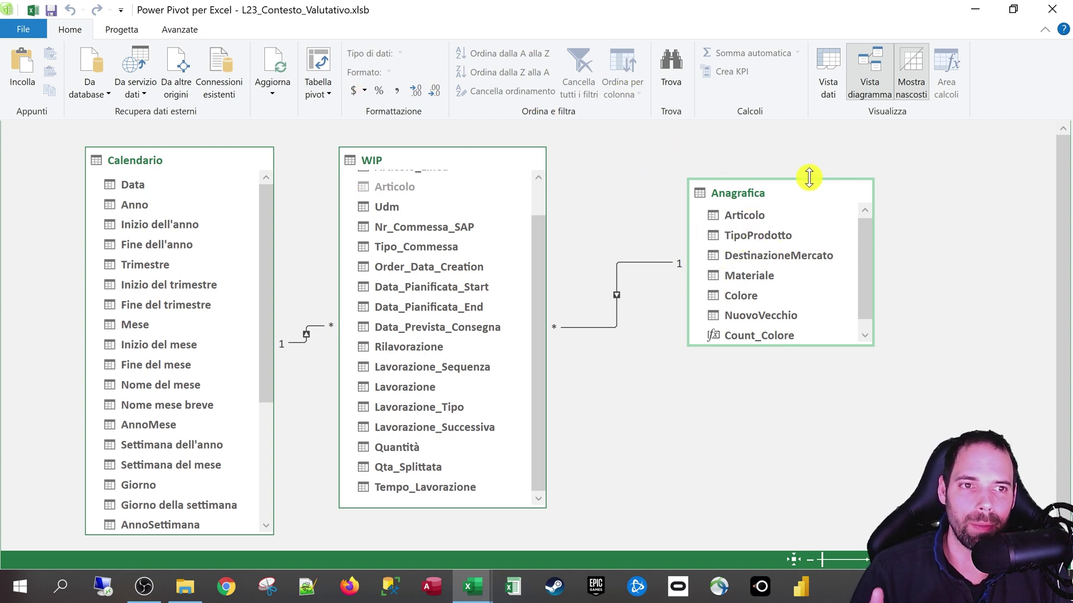
mouse_move(436, 160)
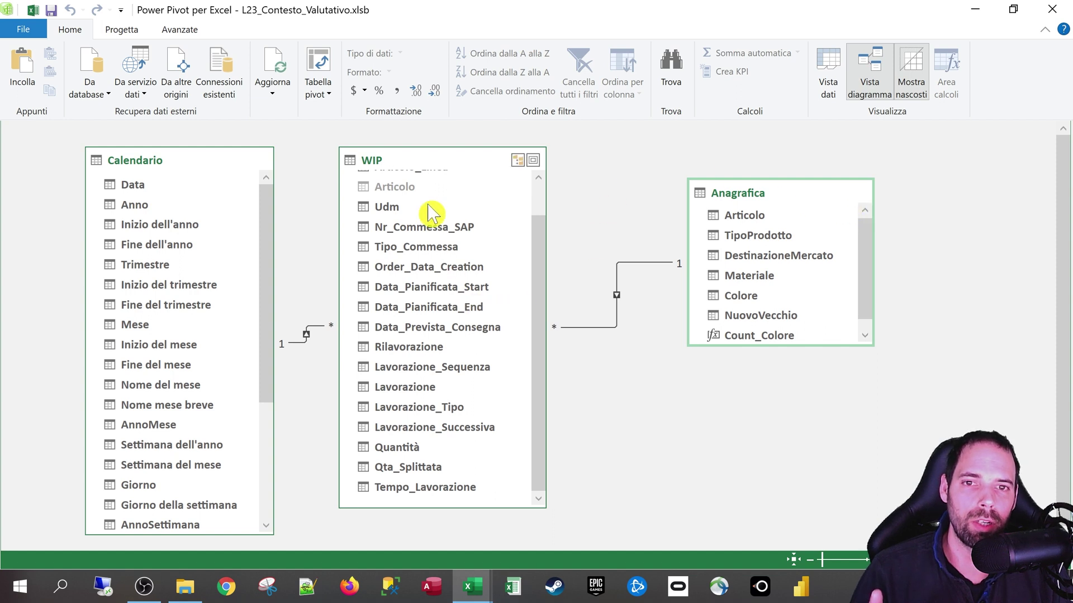
Shift the WIP and Anagrafica tables right, then back up and left beside Calendario
left_click_drag(405, 168, 437, 171)
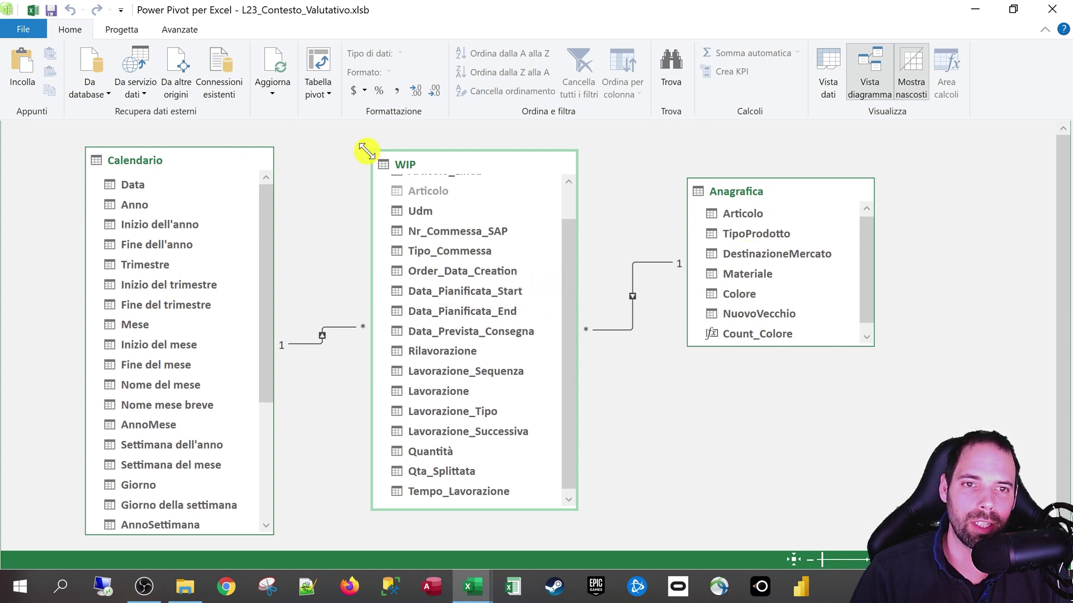
left_click_drag(731, 202, 759, 213)
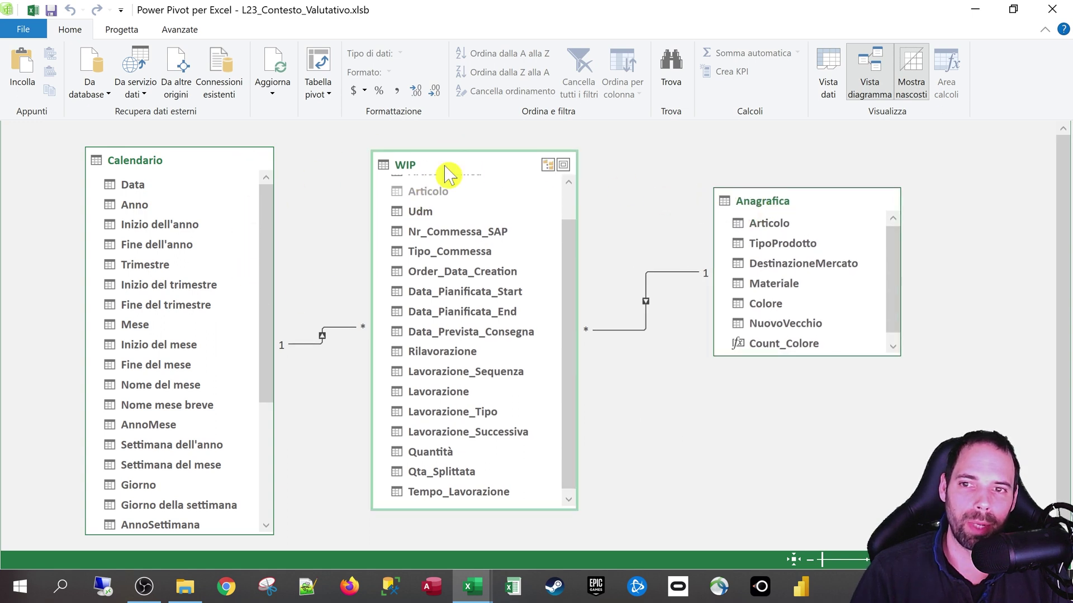
left_click_drag(445, 172, 467, 183)
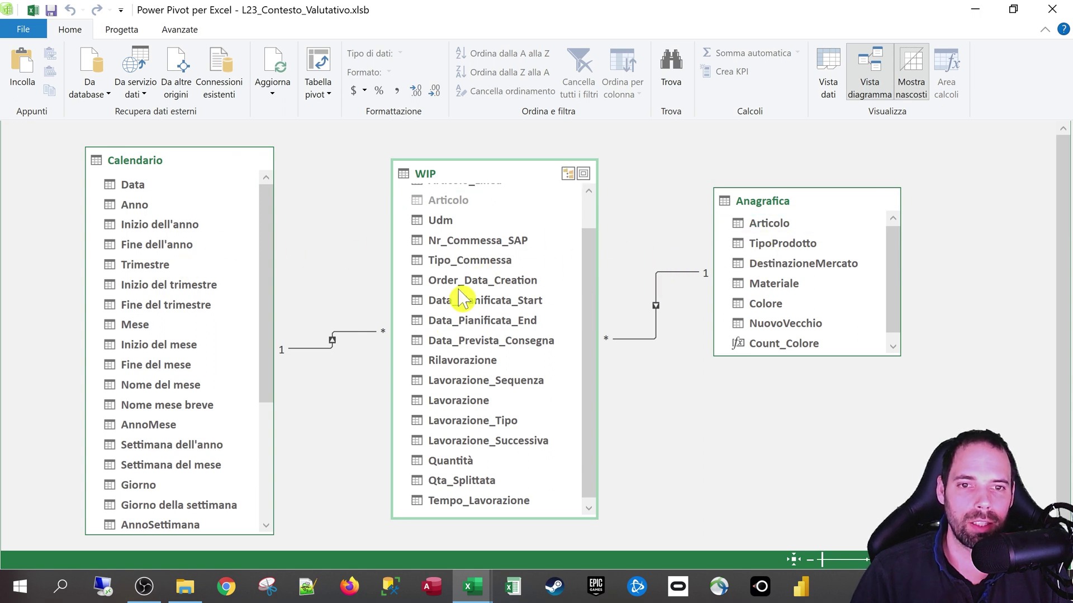
left_click_drag(492, 182, 429, 165)
left_click_drag(782, 208, 739, 194)
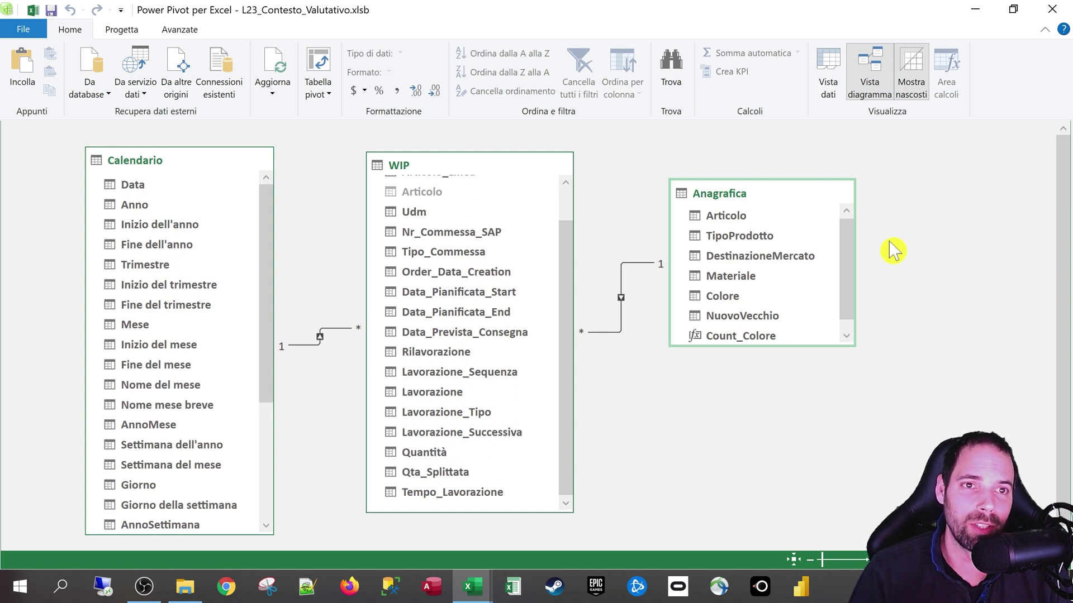
mouse_move(751, 200)
left_mouse_down()
mouse_move(758, 205)
mouse_move(746, 196)
left_mouse_up()
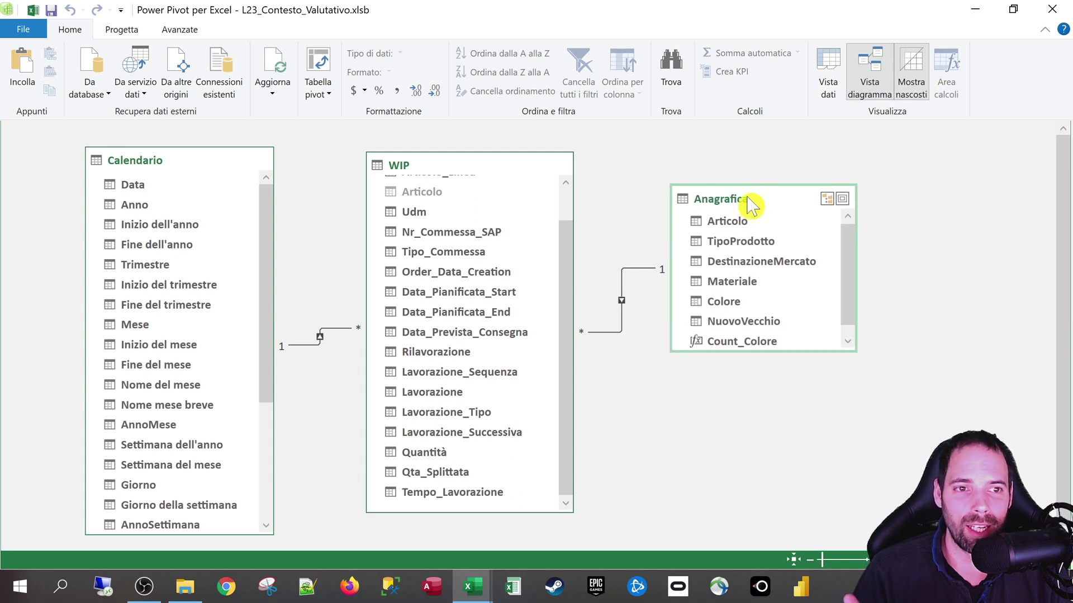